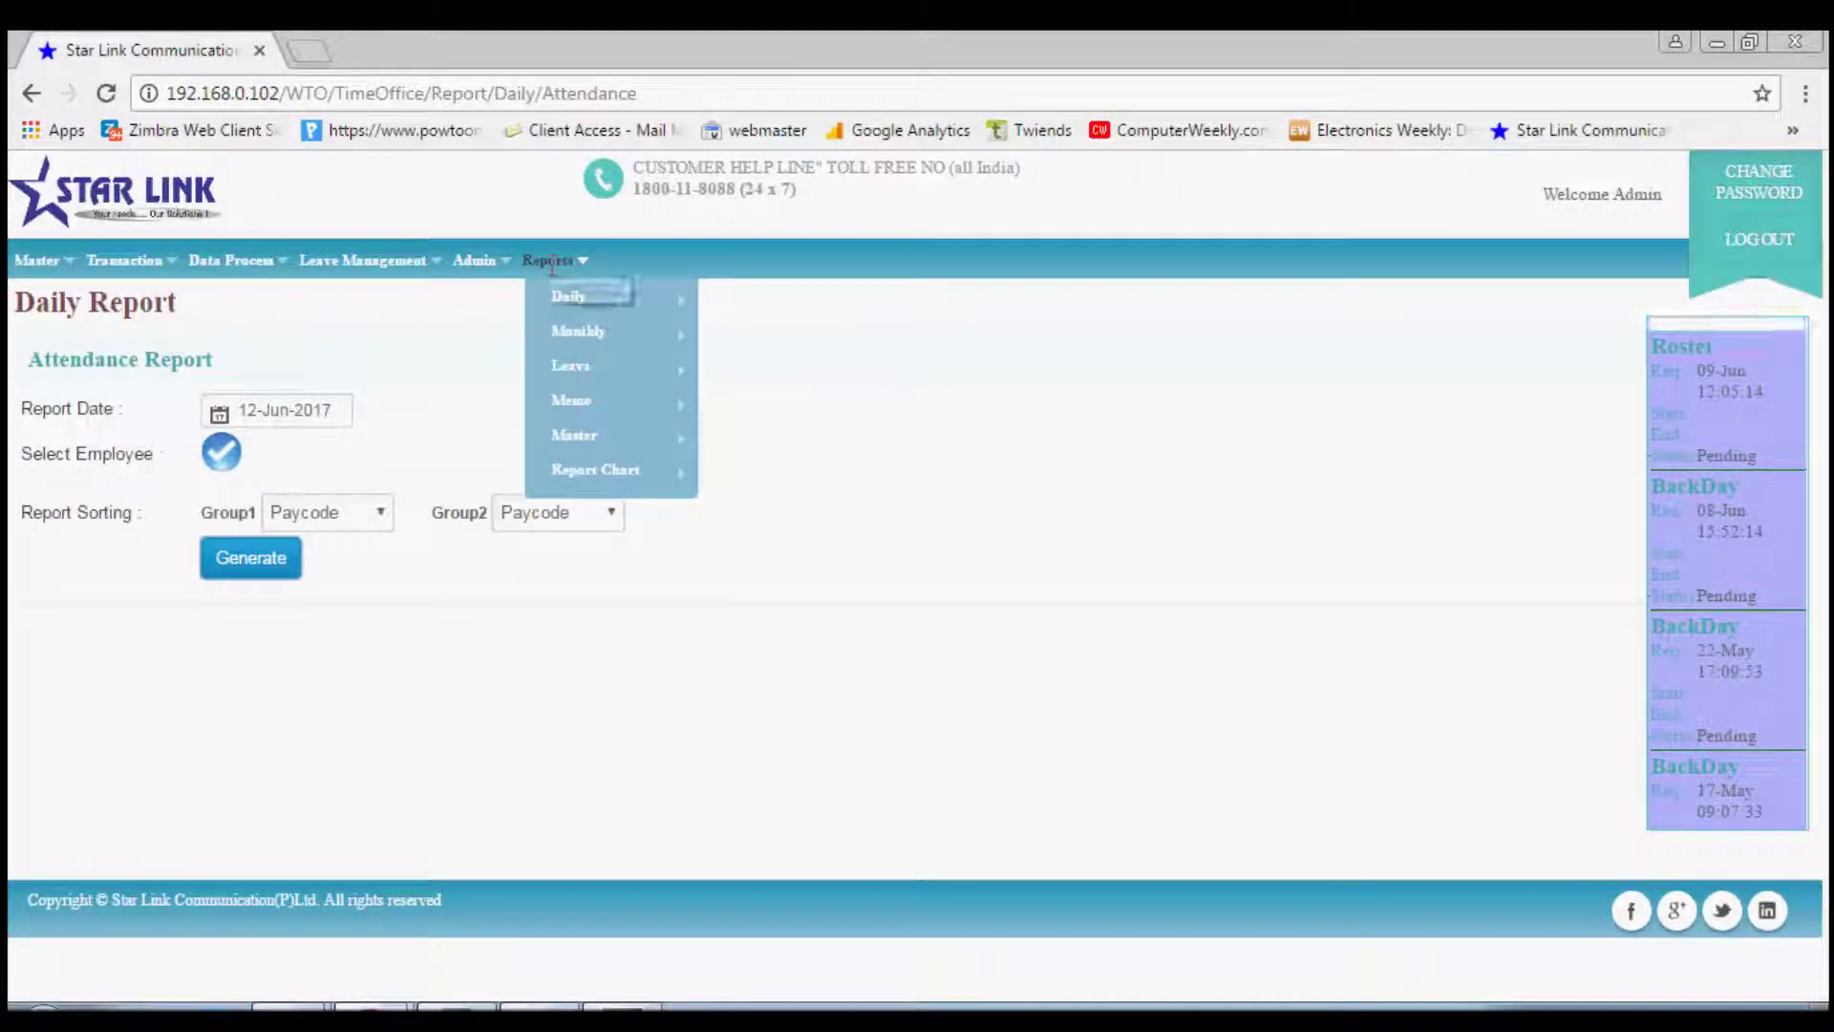
# Step: Open the daily Attendance report form from the Reports menu
pyautogui.moveTo(568, 302)
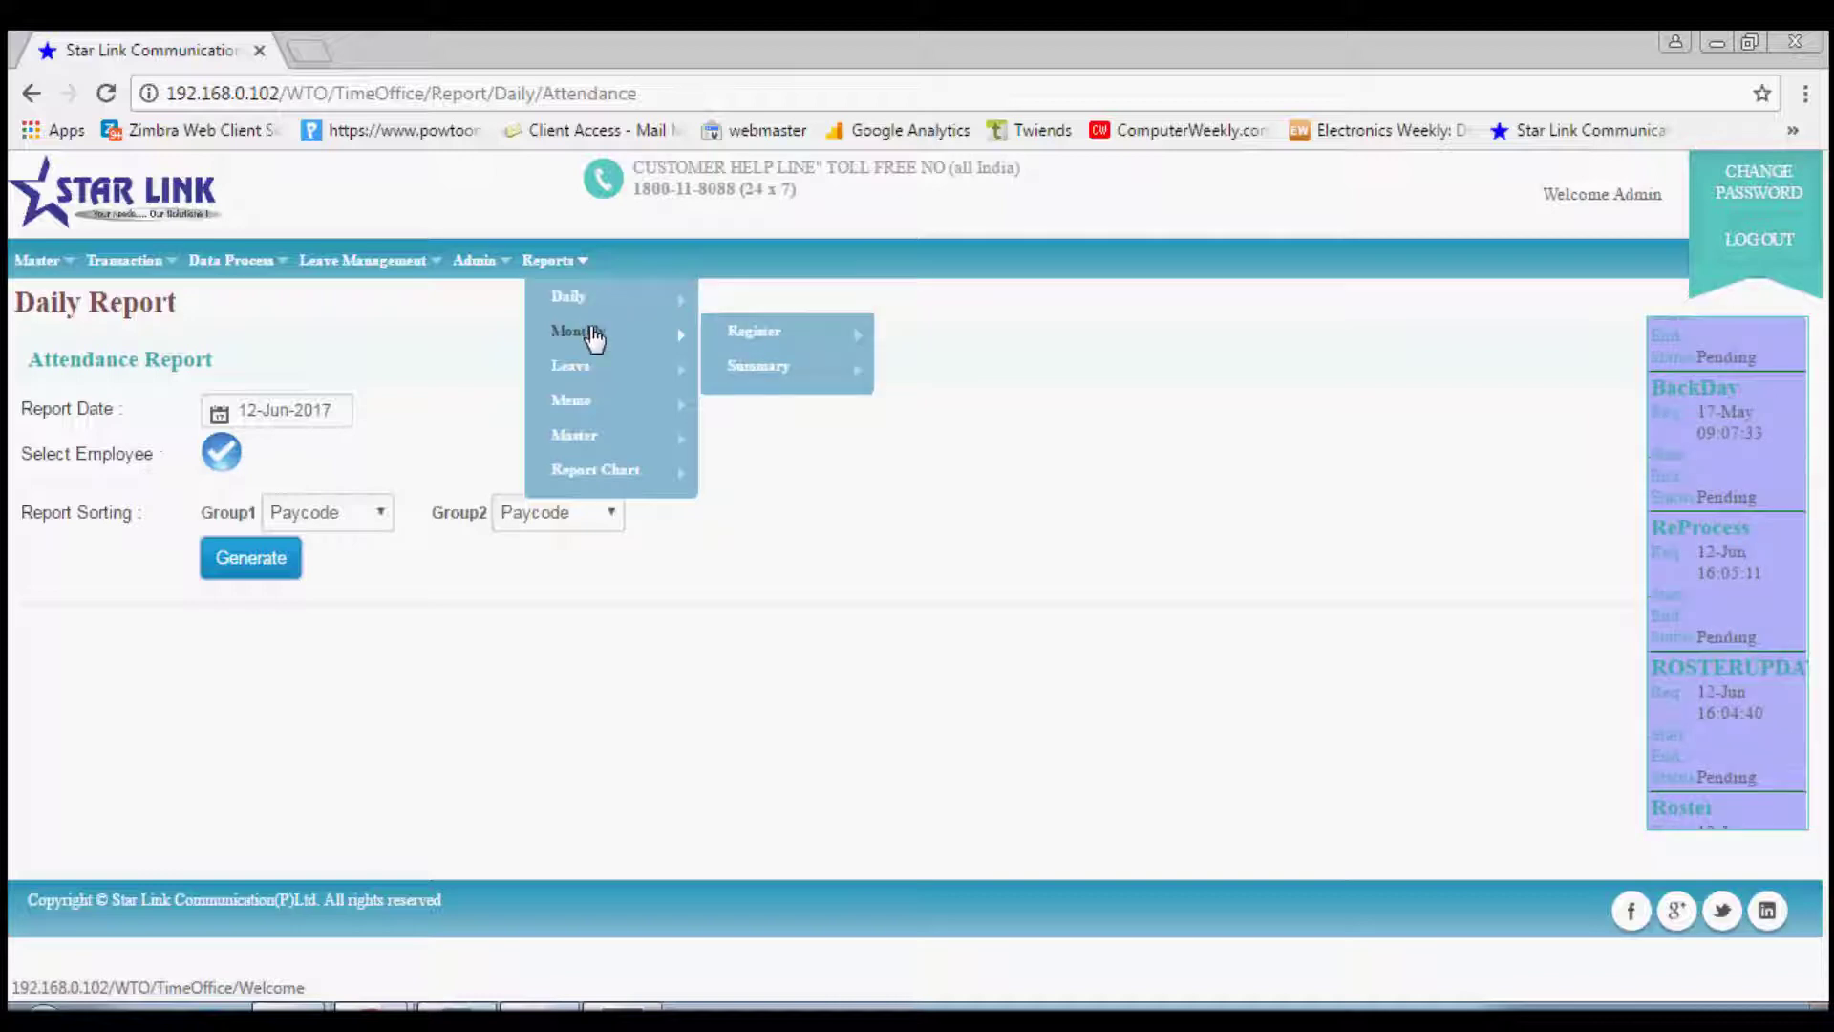
pyautogui.moveTo(611, 466)
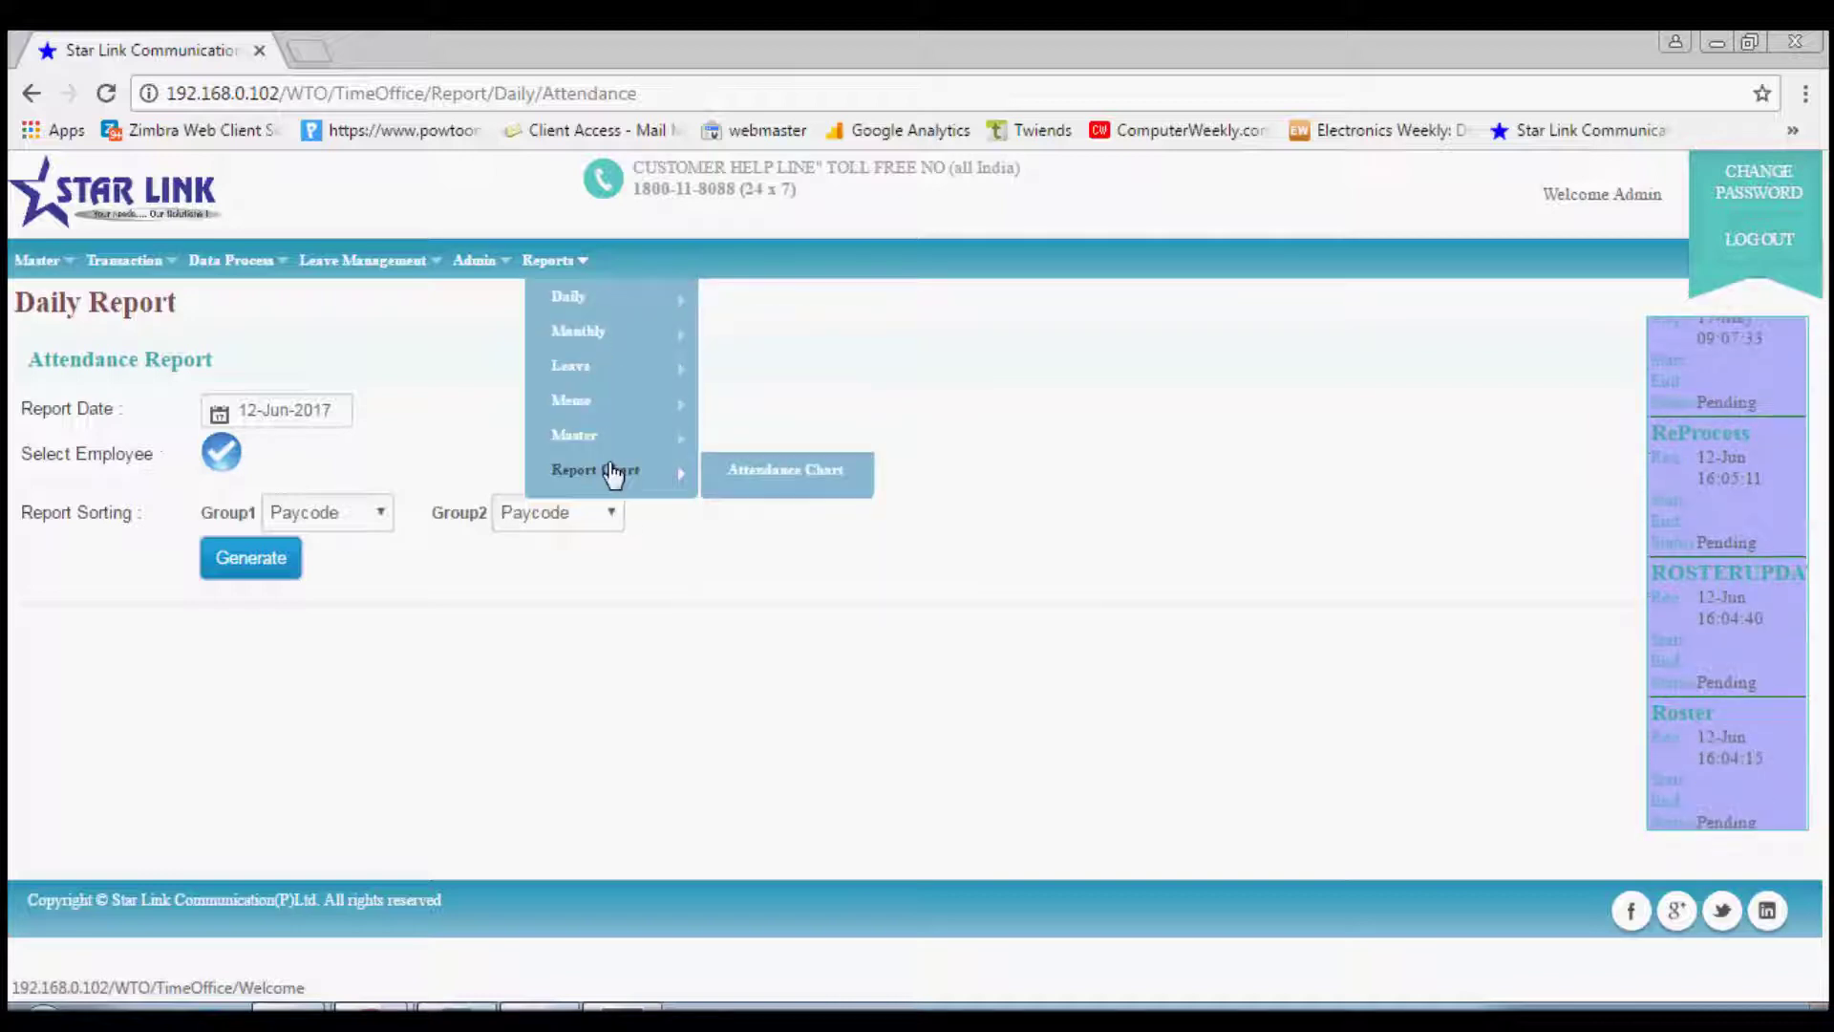
pyautogui.moveTo(574, 368)
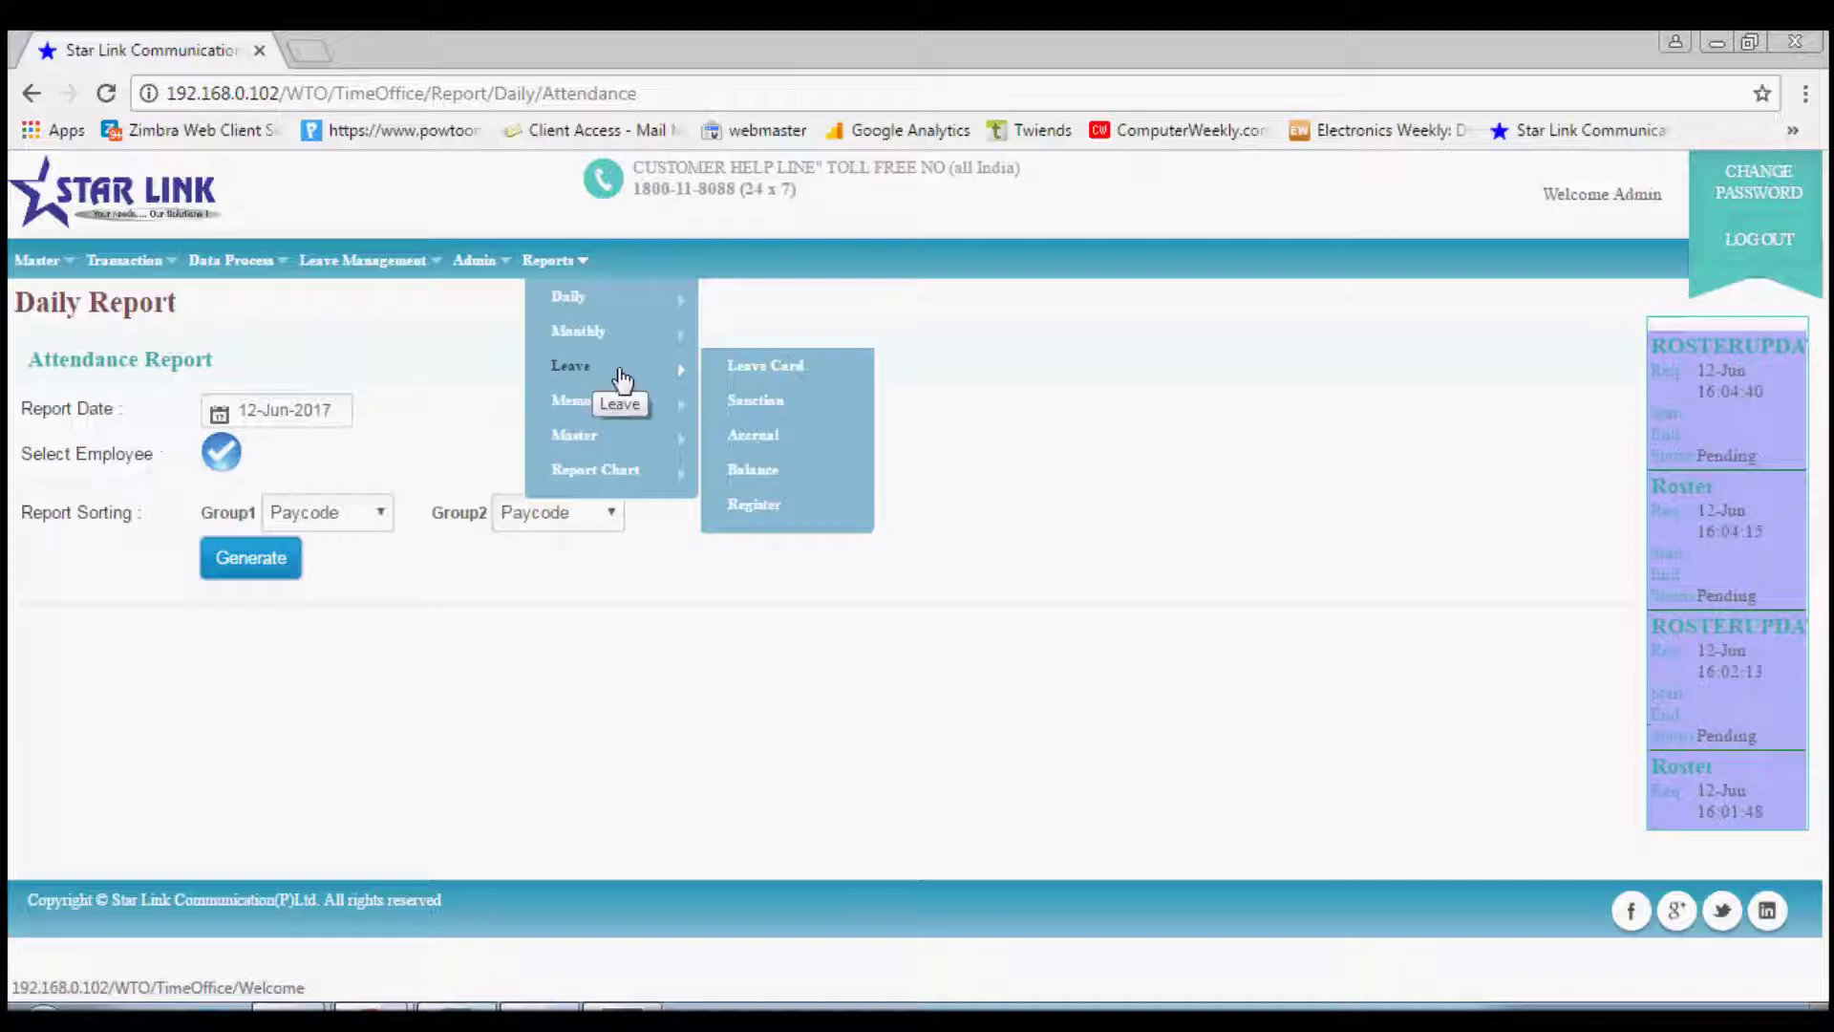
pyautogui.moveTo(649, 312)
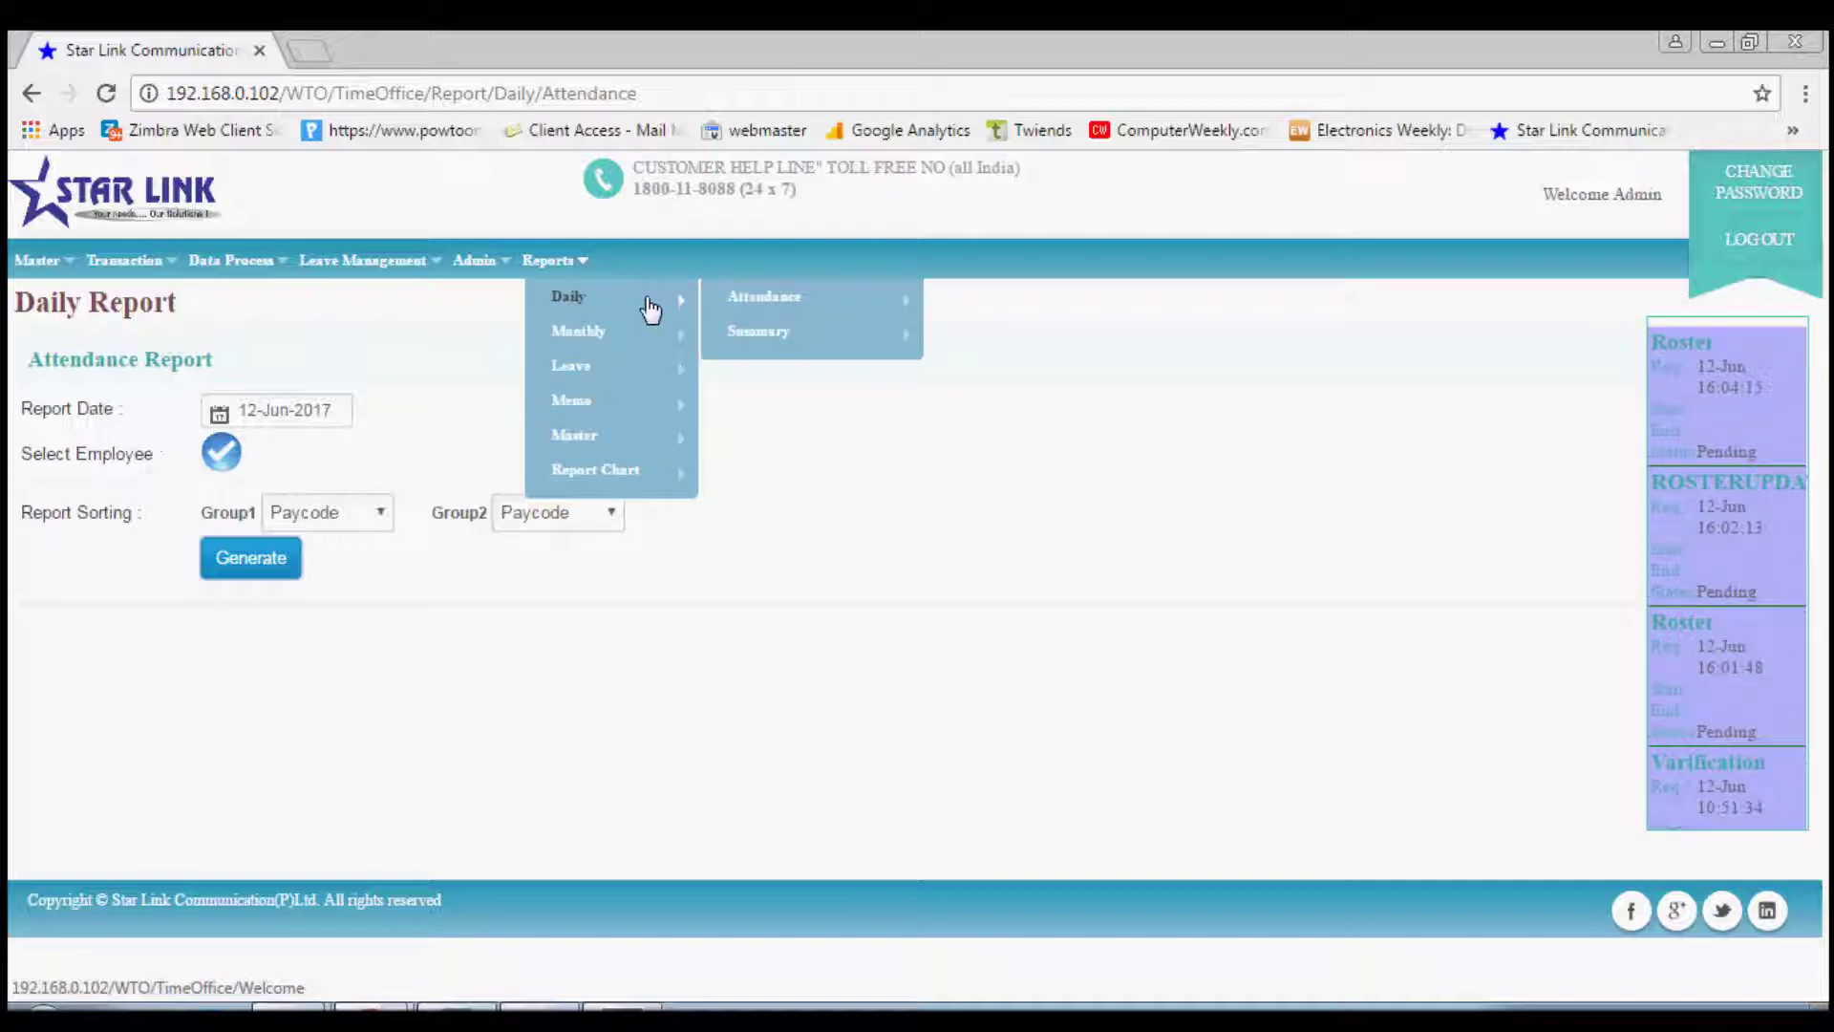
pyautogui.moveTo(741, 298)
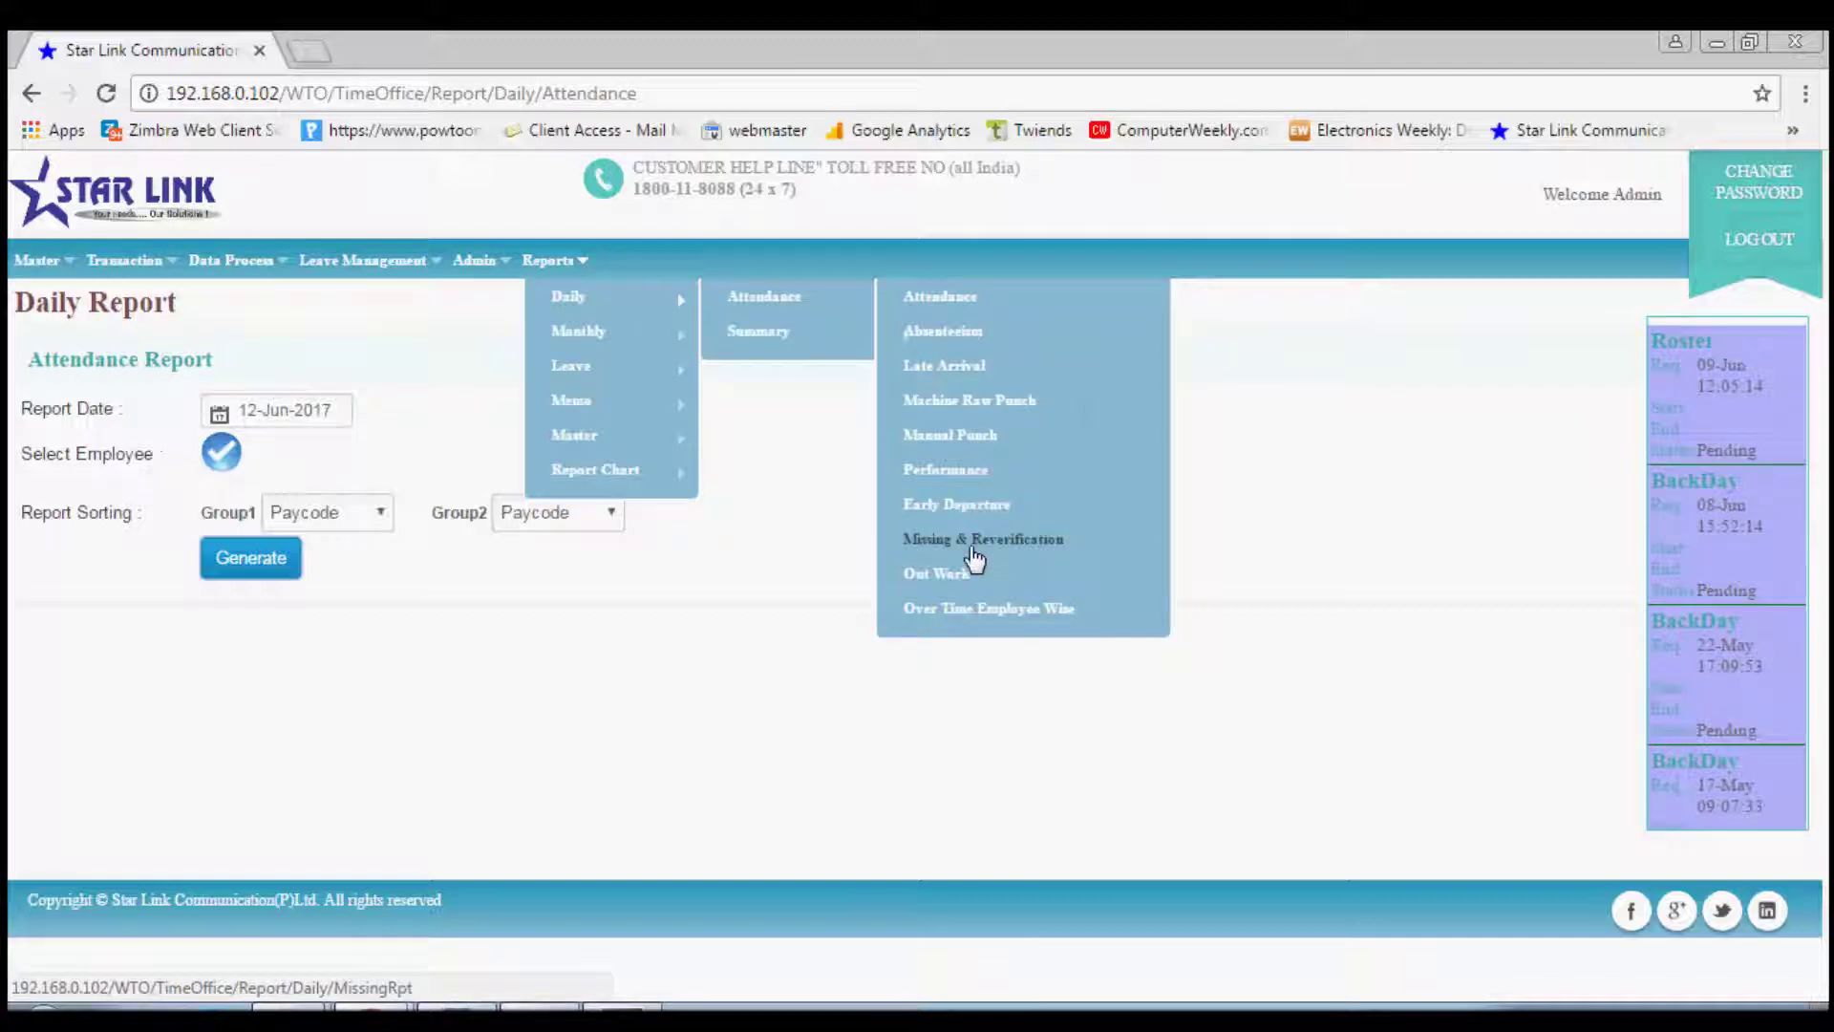
pyautogui.click(974, 304)
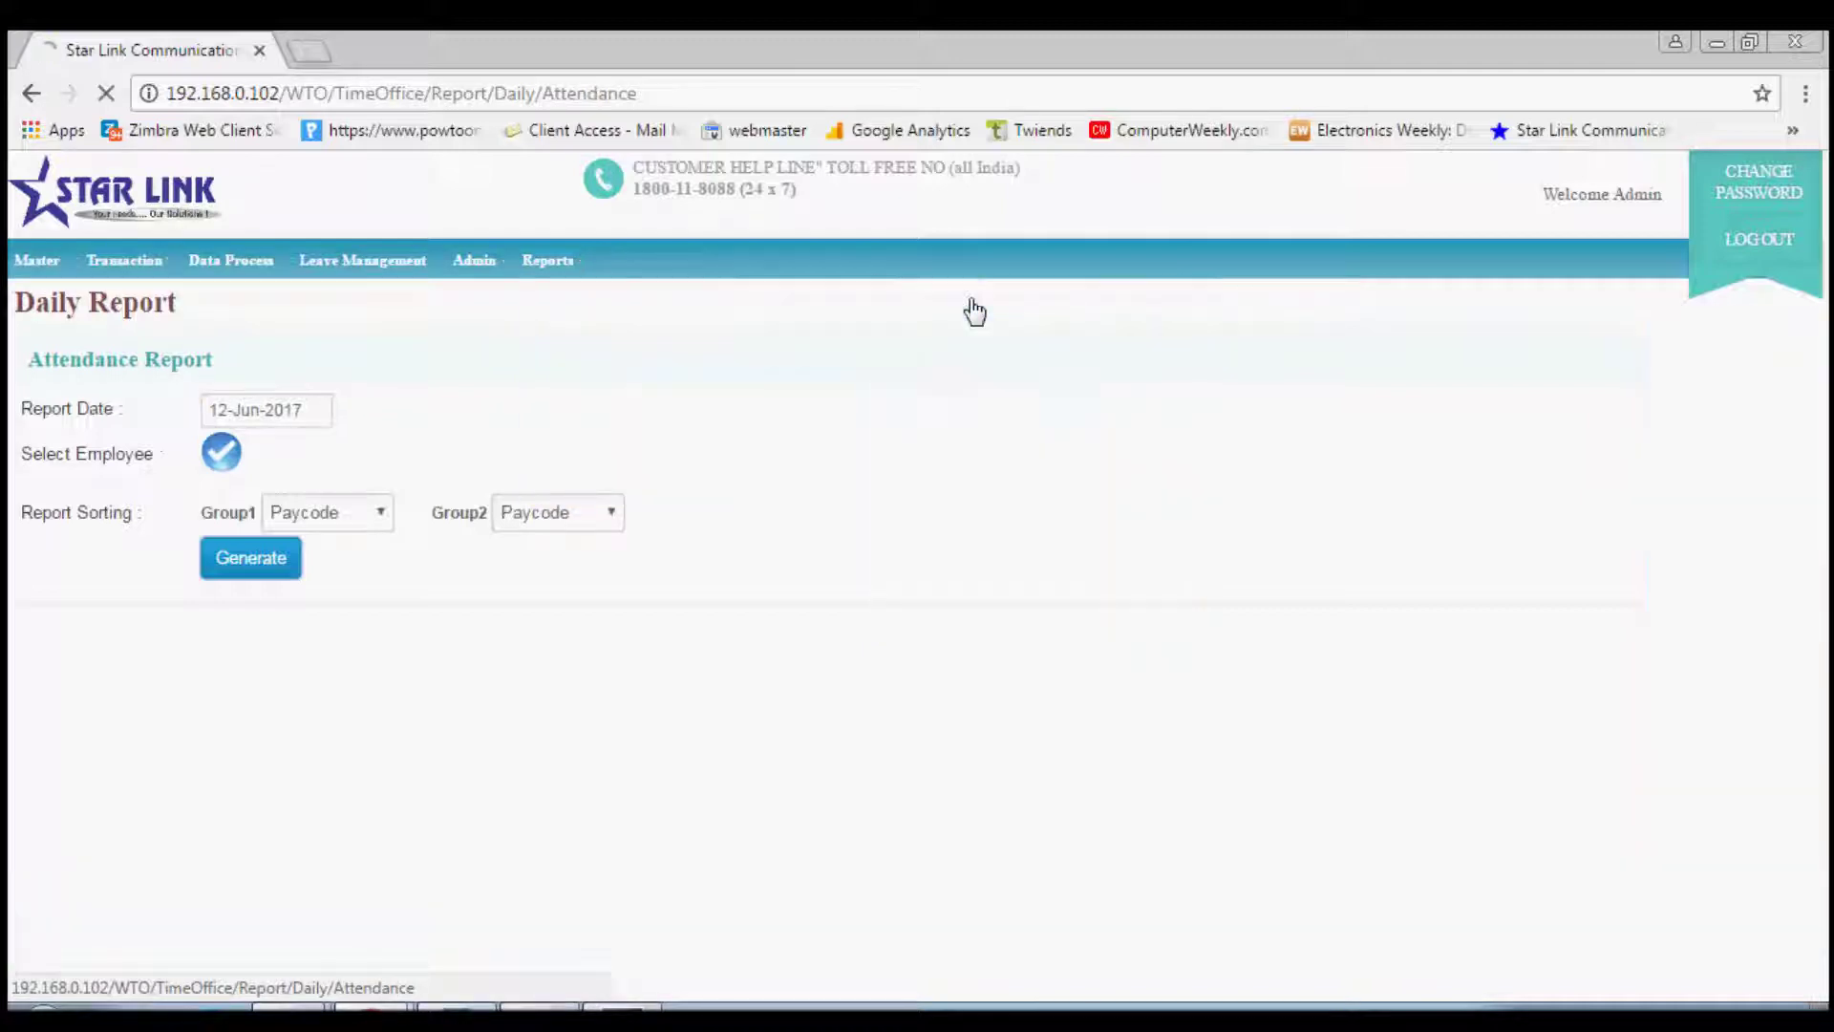
# Step: Generate the 12-Jun-2017 attendance report for all employees, close it, and bring up the Absenteeism form
pyautogui.click(245, 449)
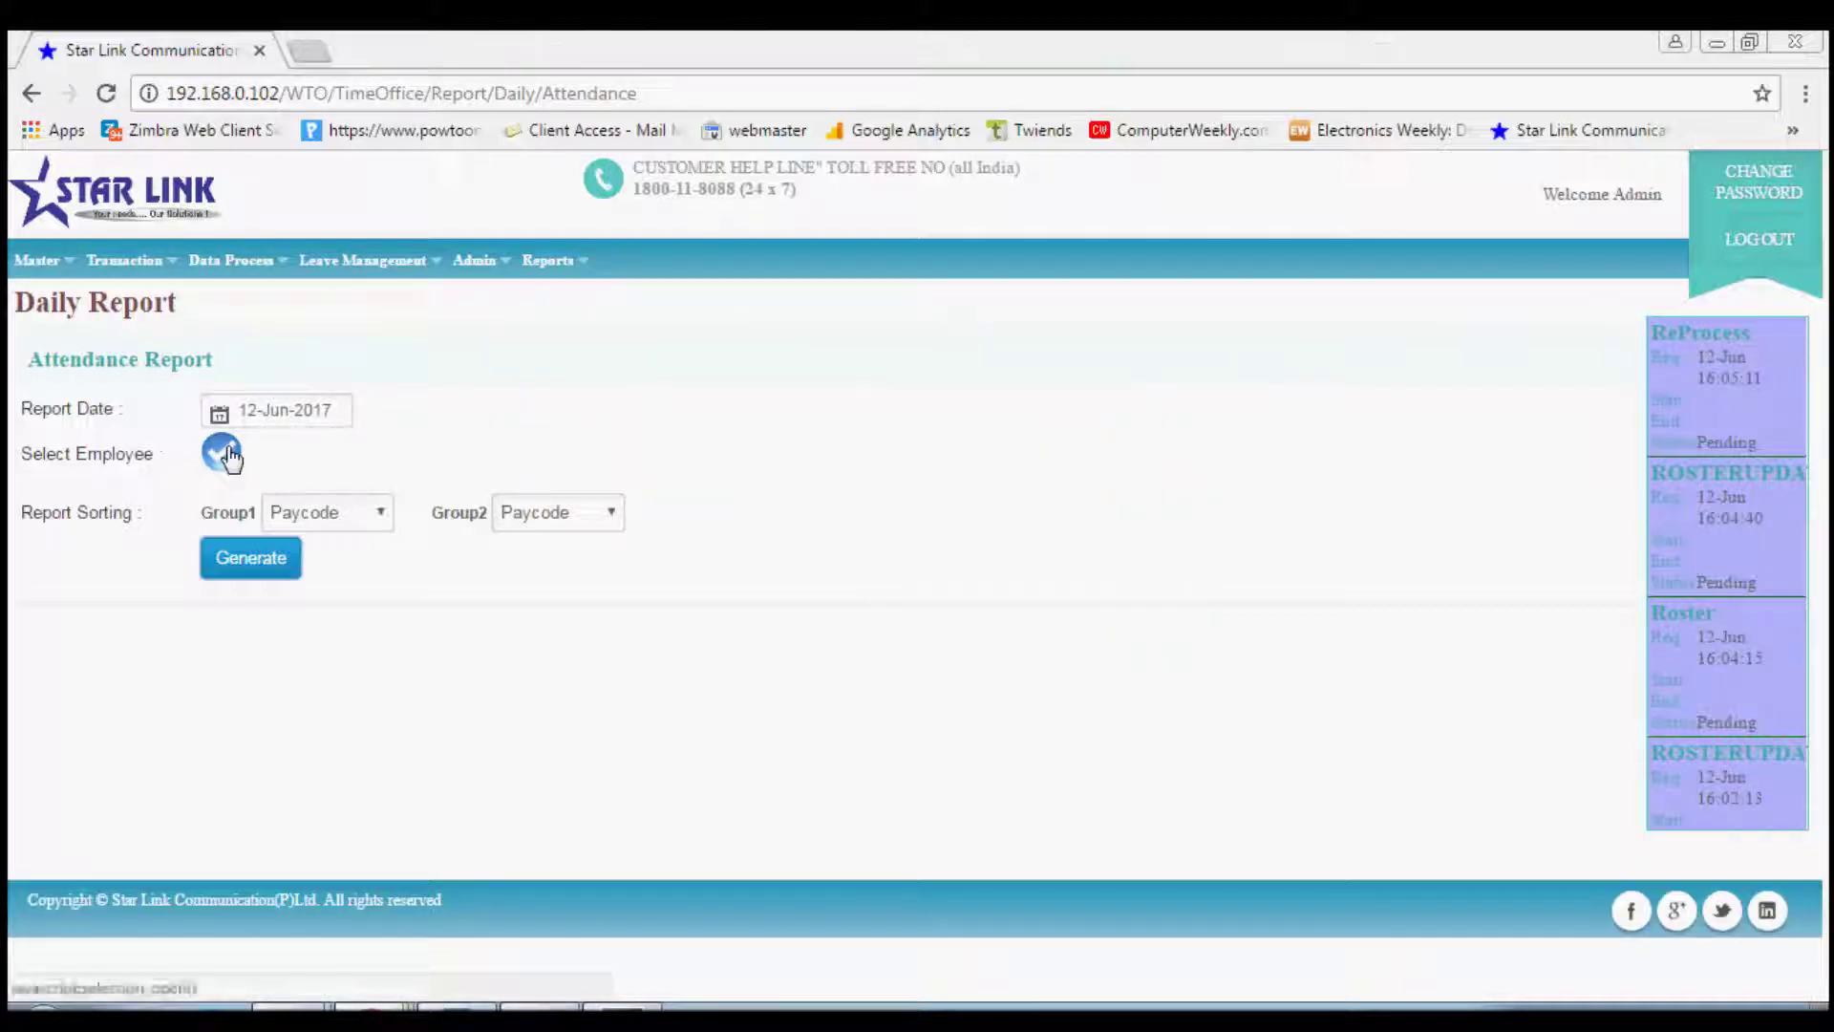
pyautogui.click(627, 831)
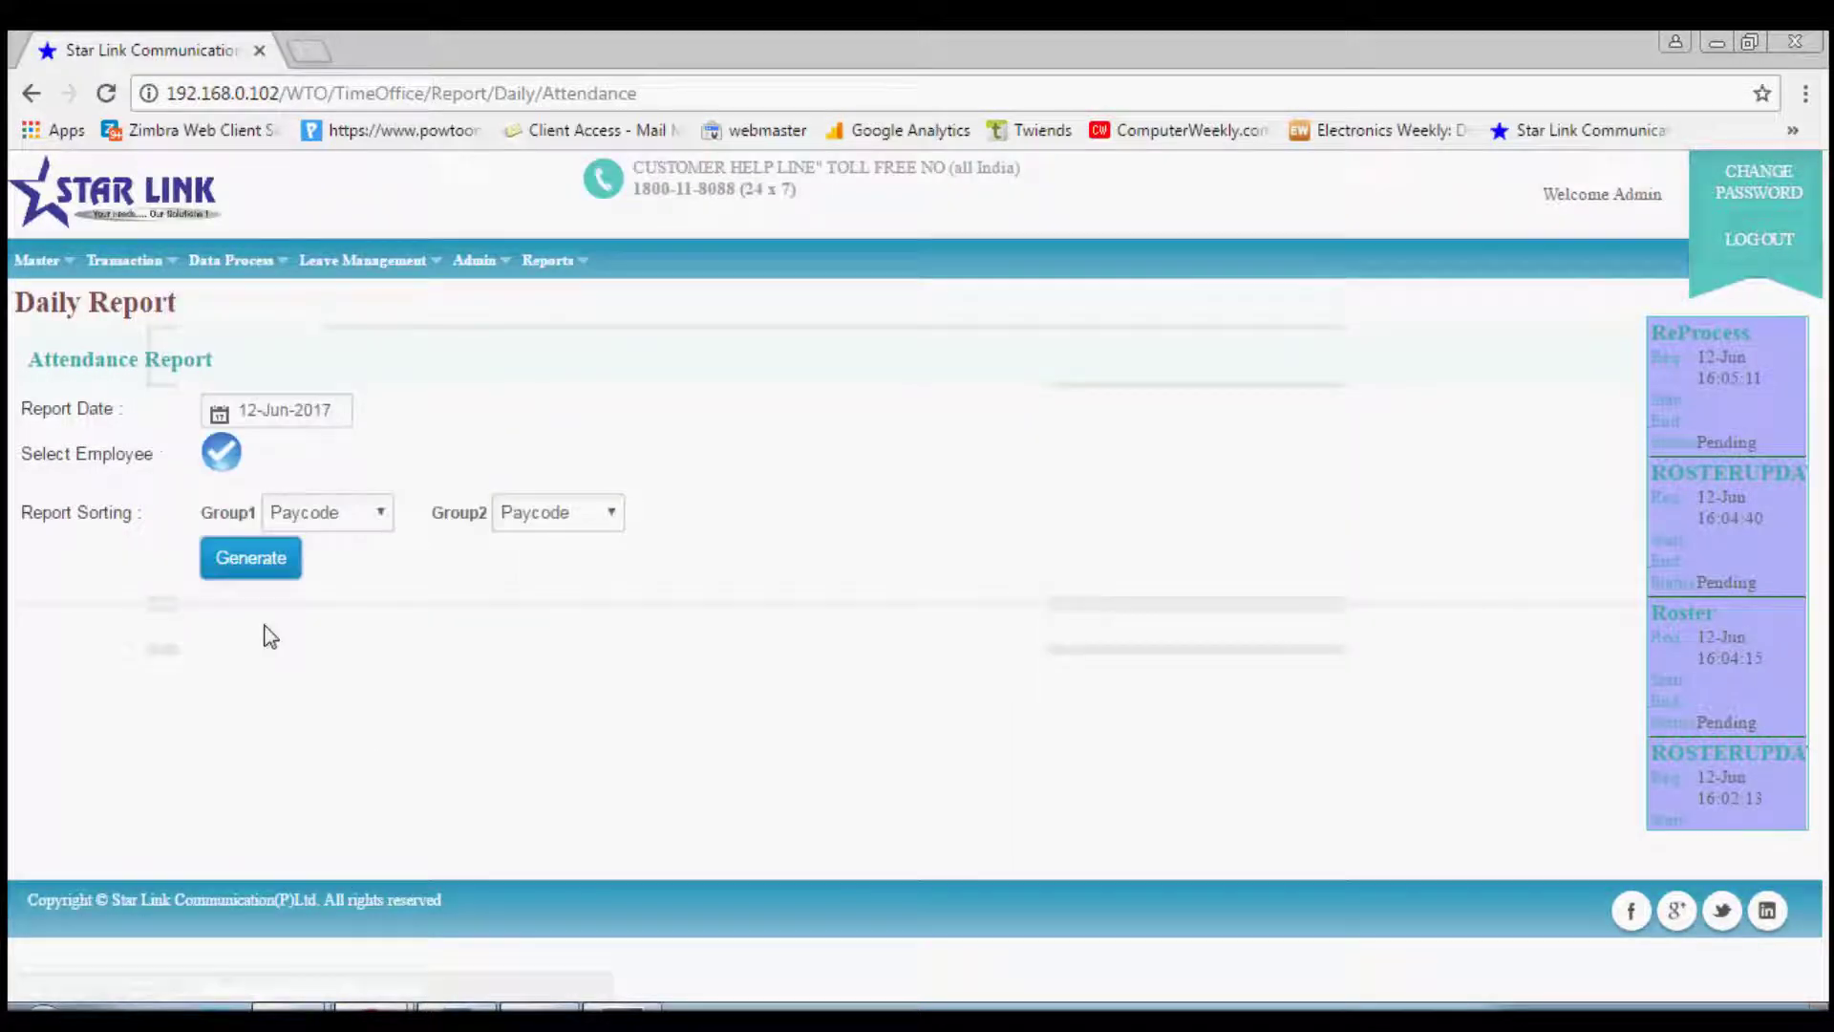
pyautogui.click(269, 571)
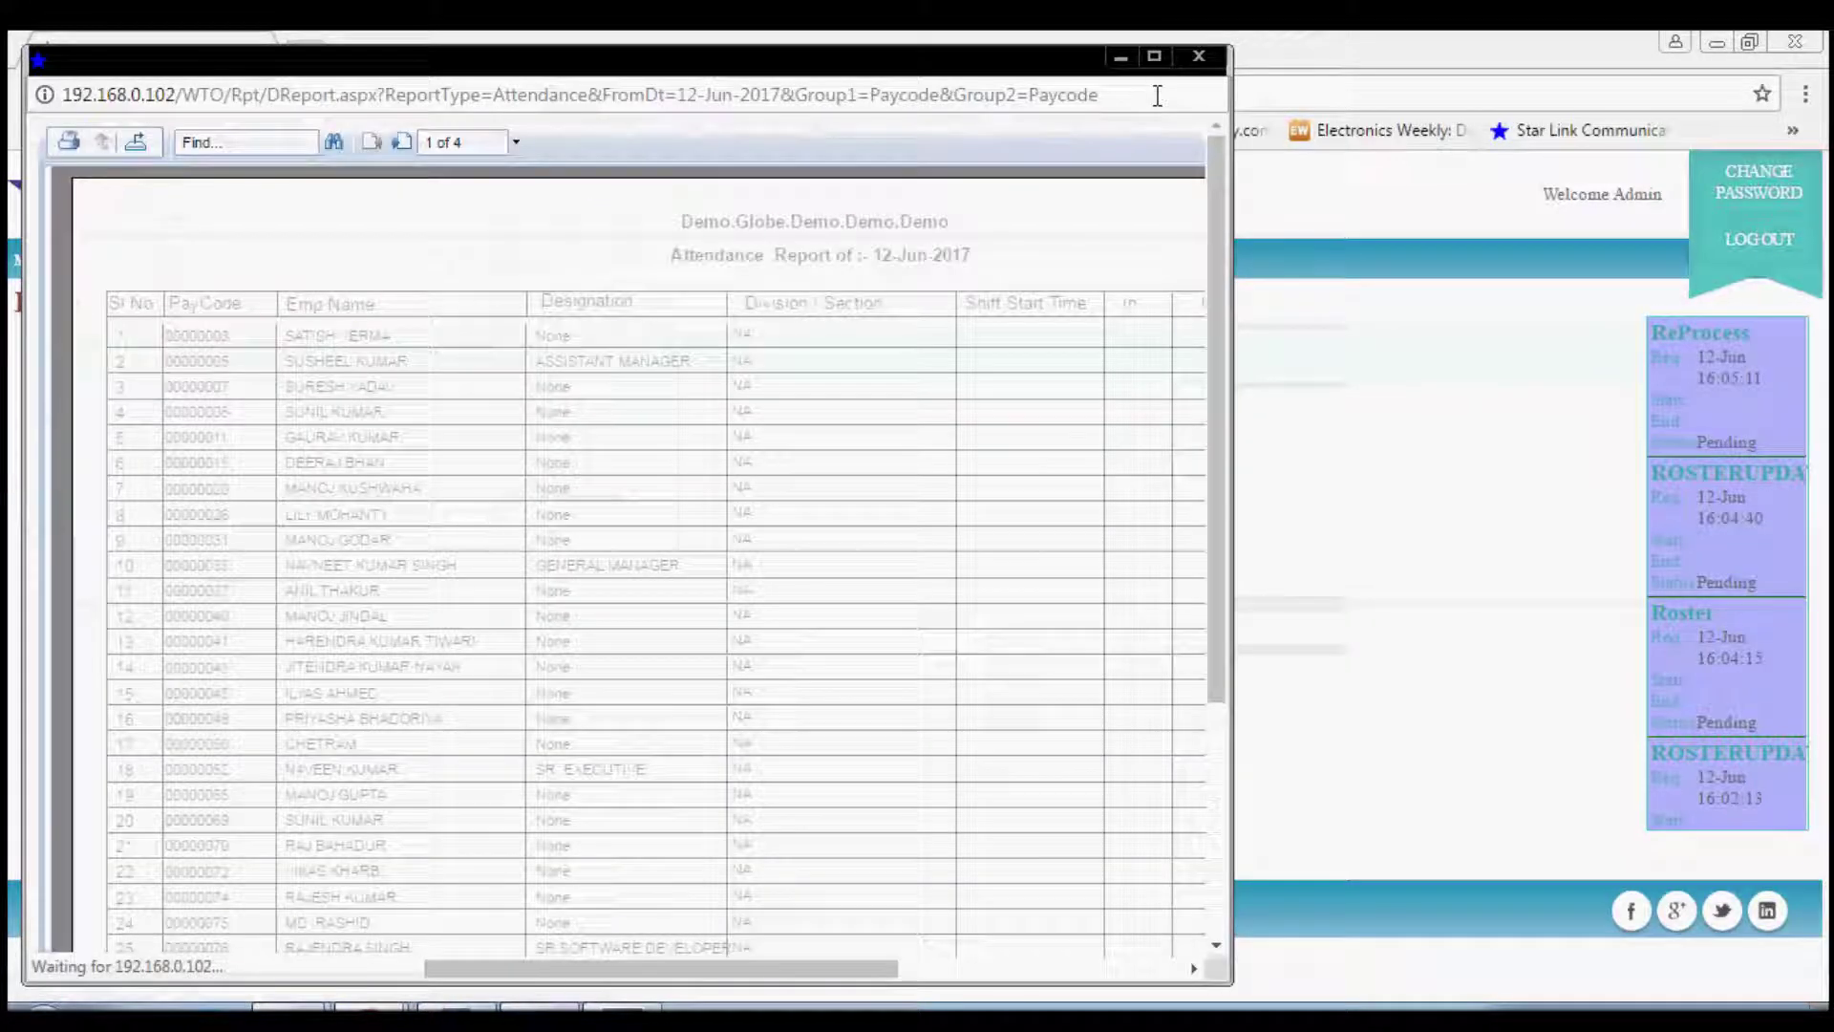
pyautogui.click(1201, 59)
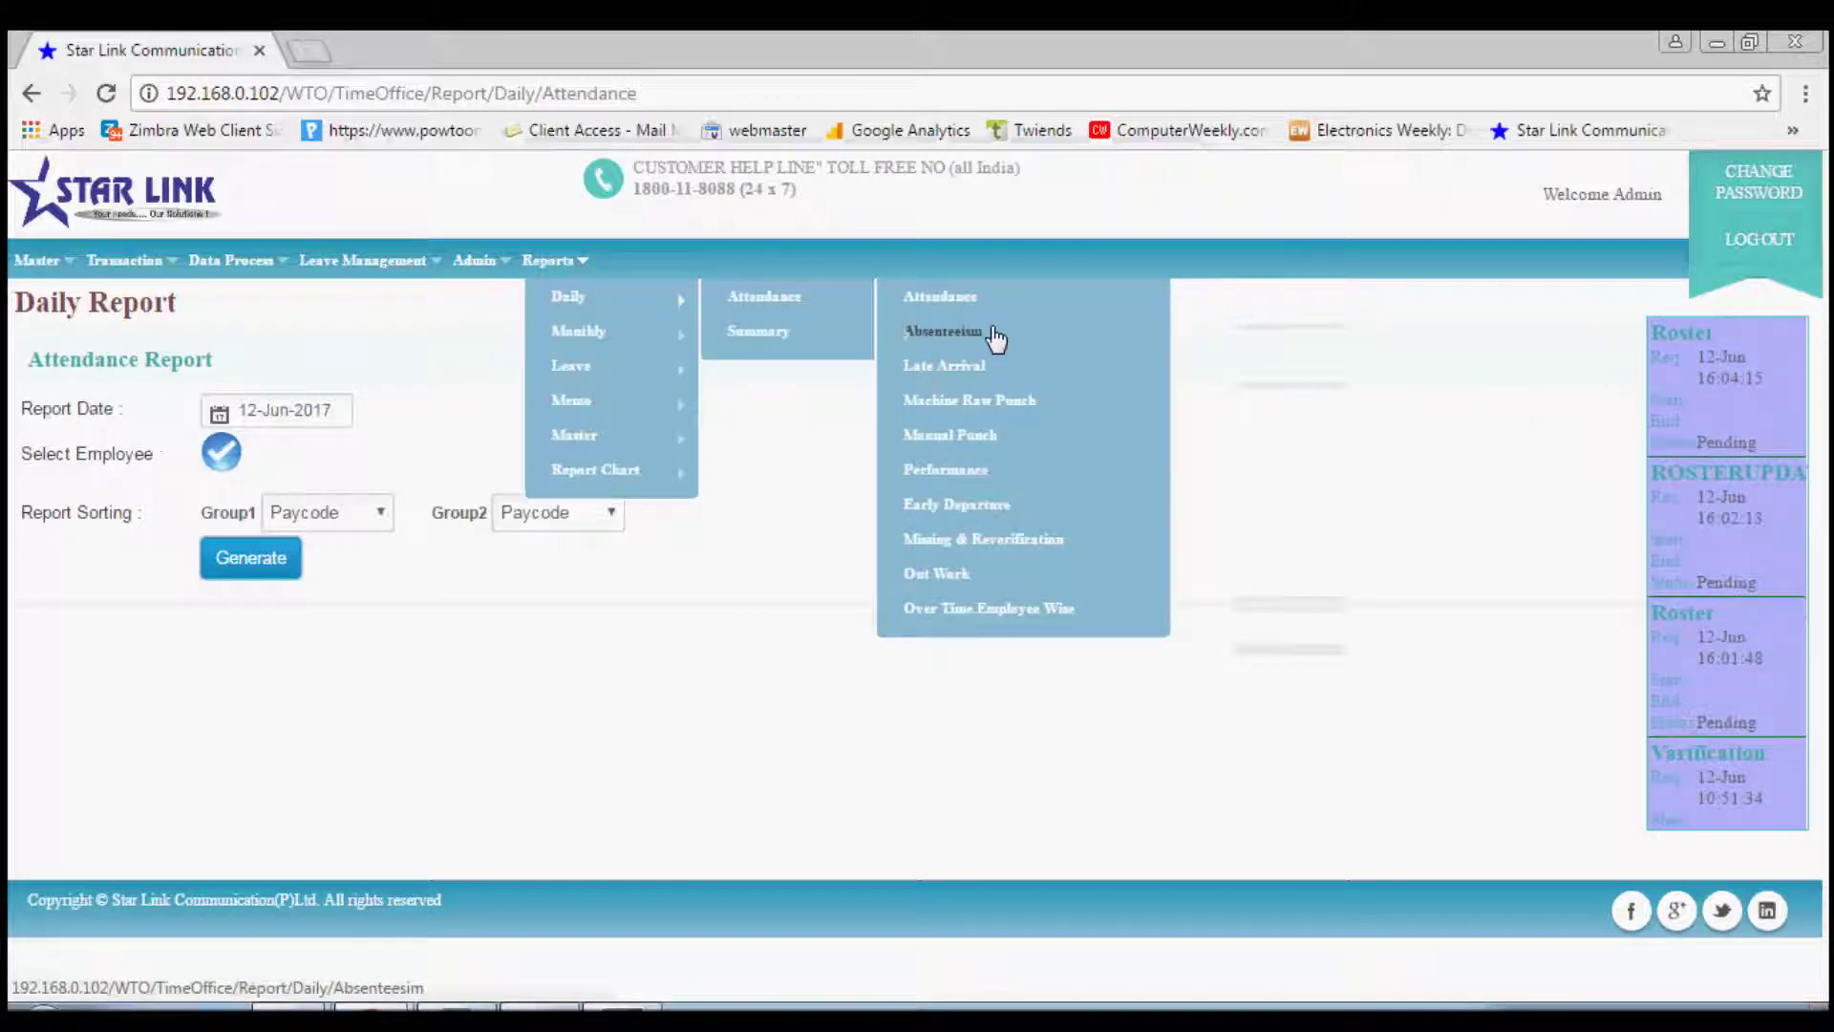
pyautogui.click(994, 338)
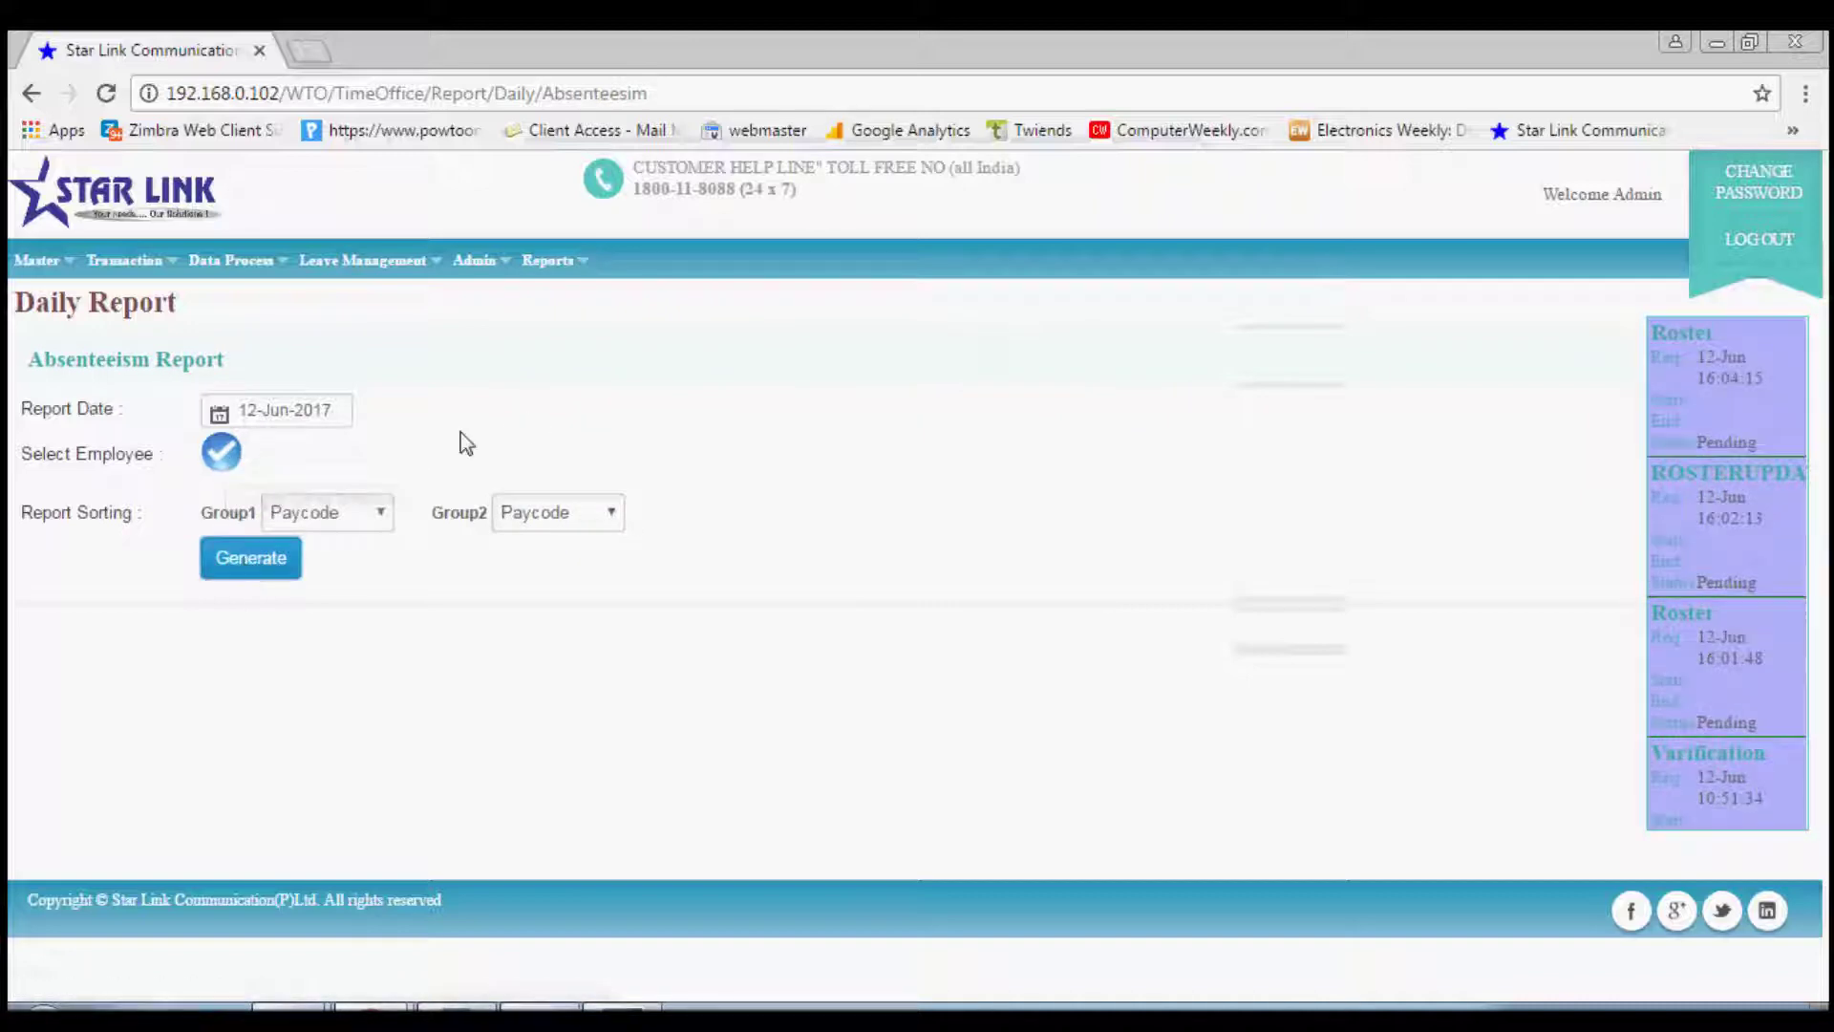
# Step: Navigate the Reports menu to the Daily > Attendance submenu for the Late Arrival report
pyautogui.click(551, 261)
pyautogui.moveTo(672, 308)
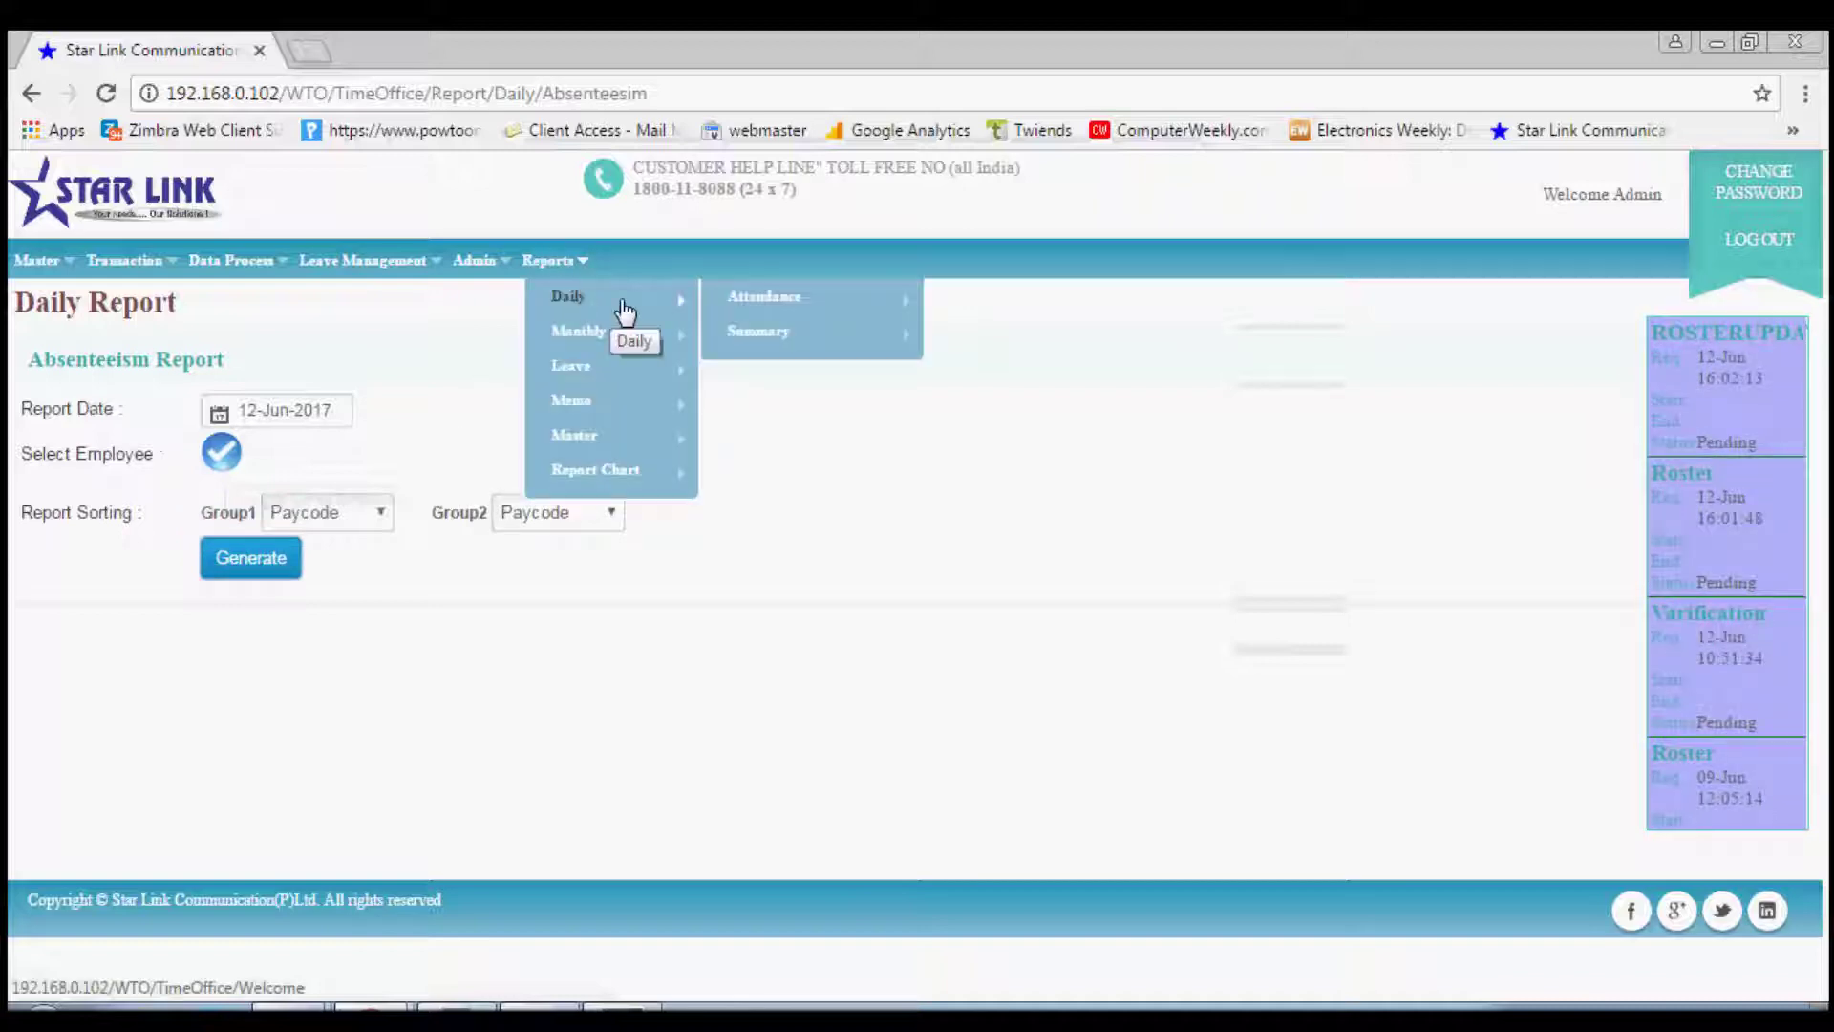
pyautogui.moveTo(818, 299)
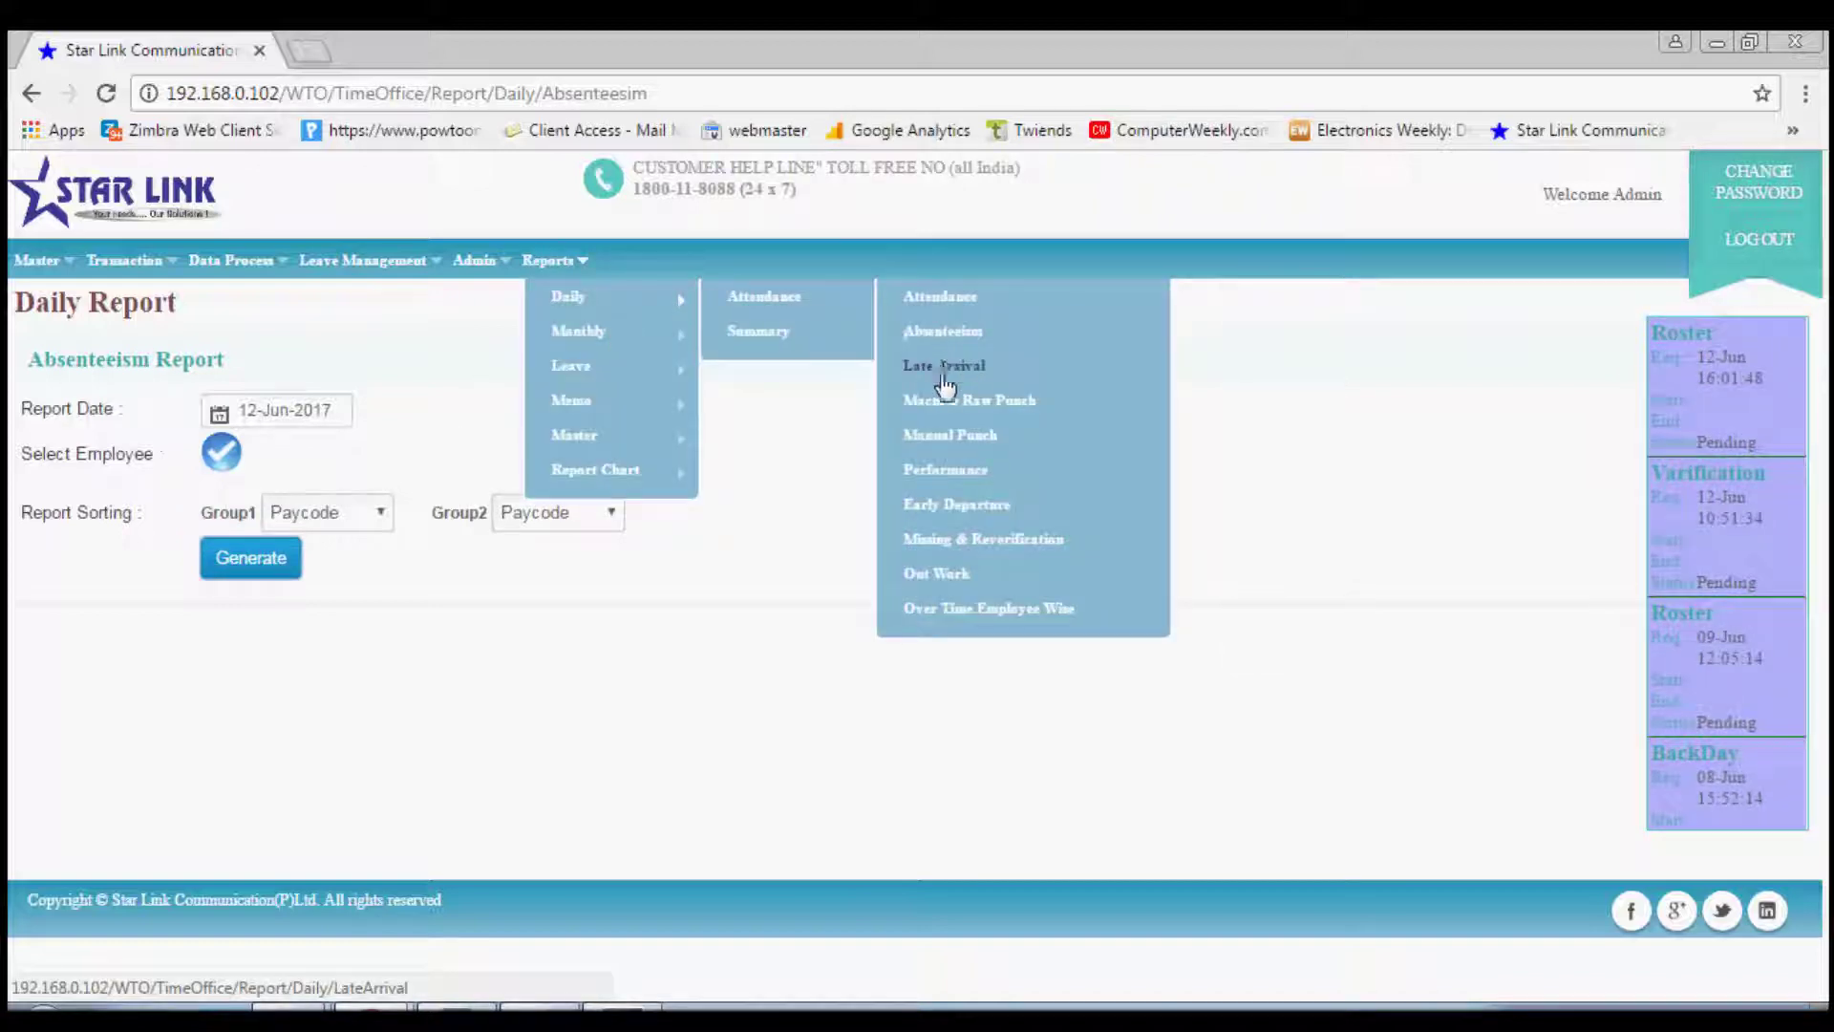
# Step: Open the Late Arrival report form and include all employees
pyautogui.click(943, 366)
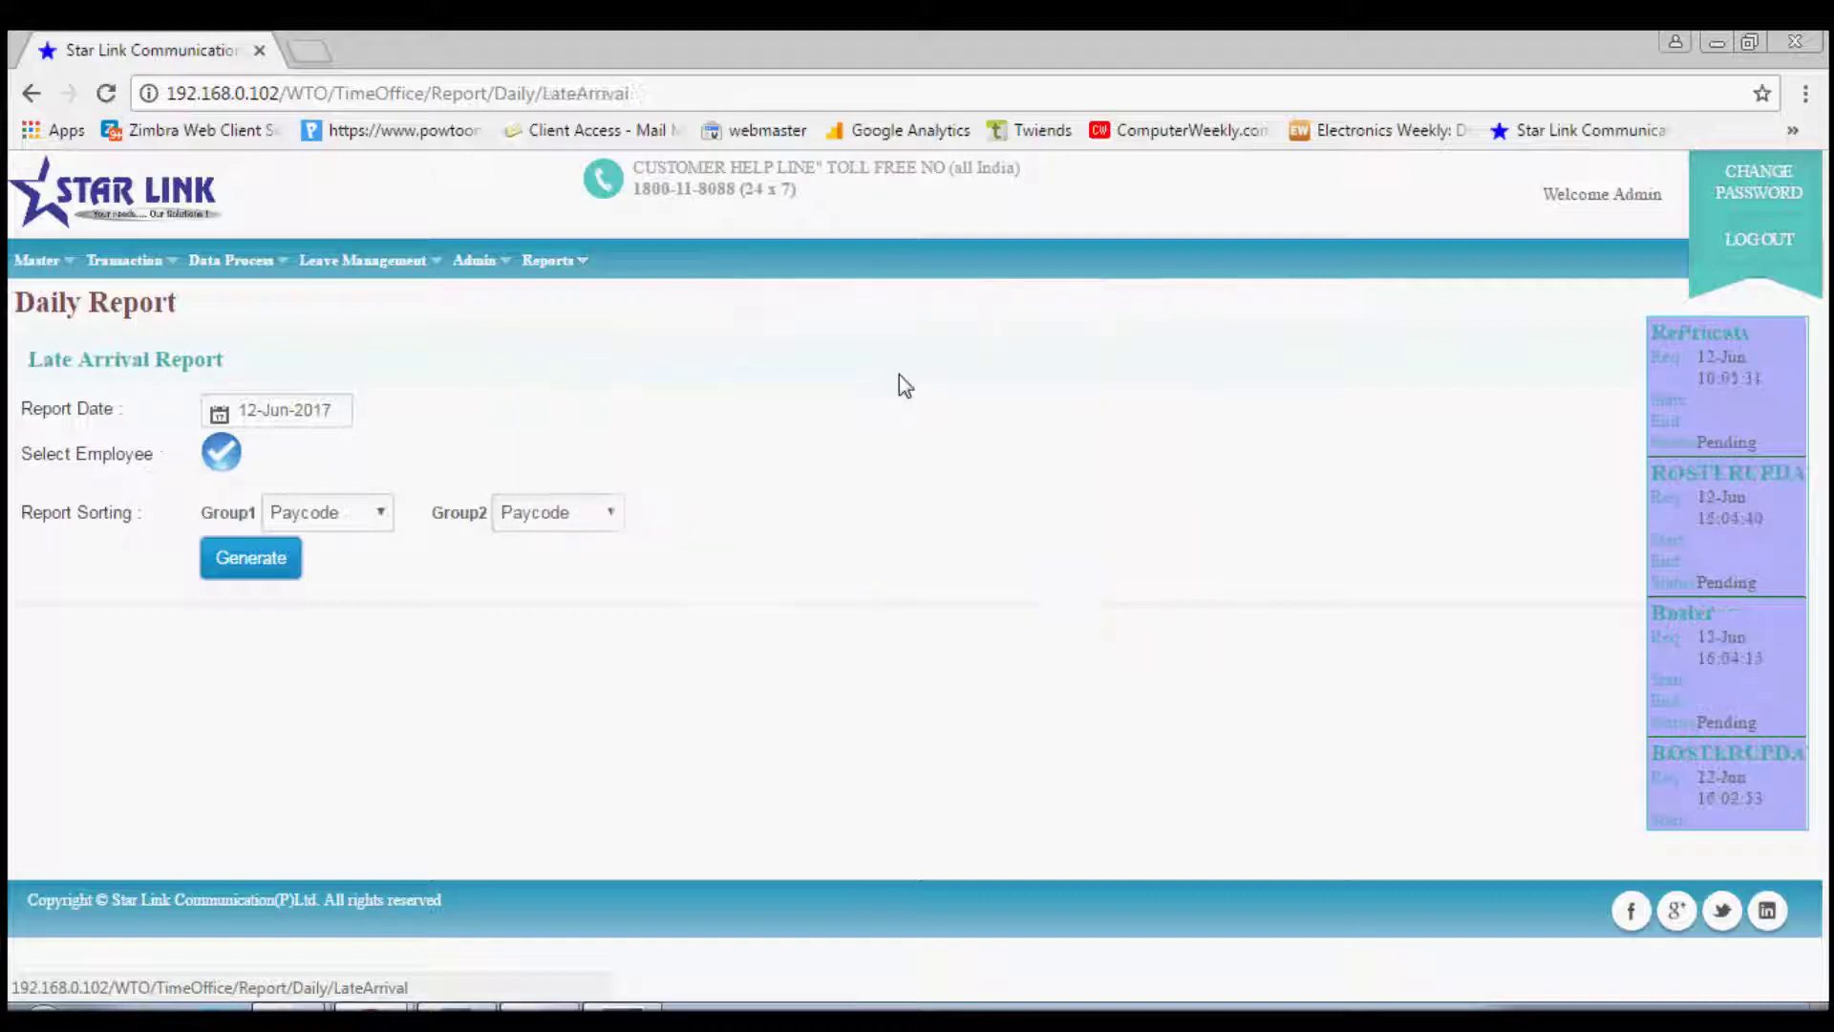
pyautogui.click(221, 453)
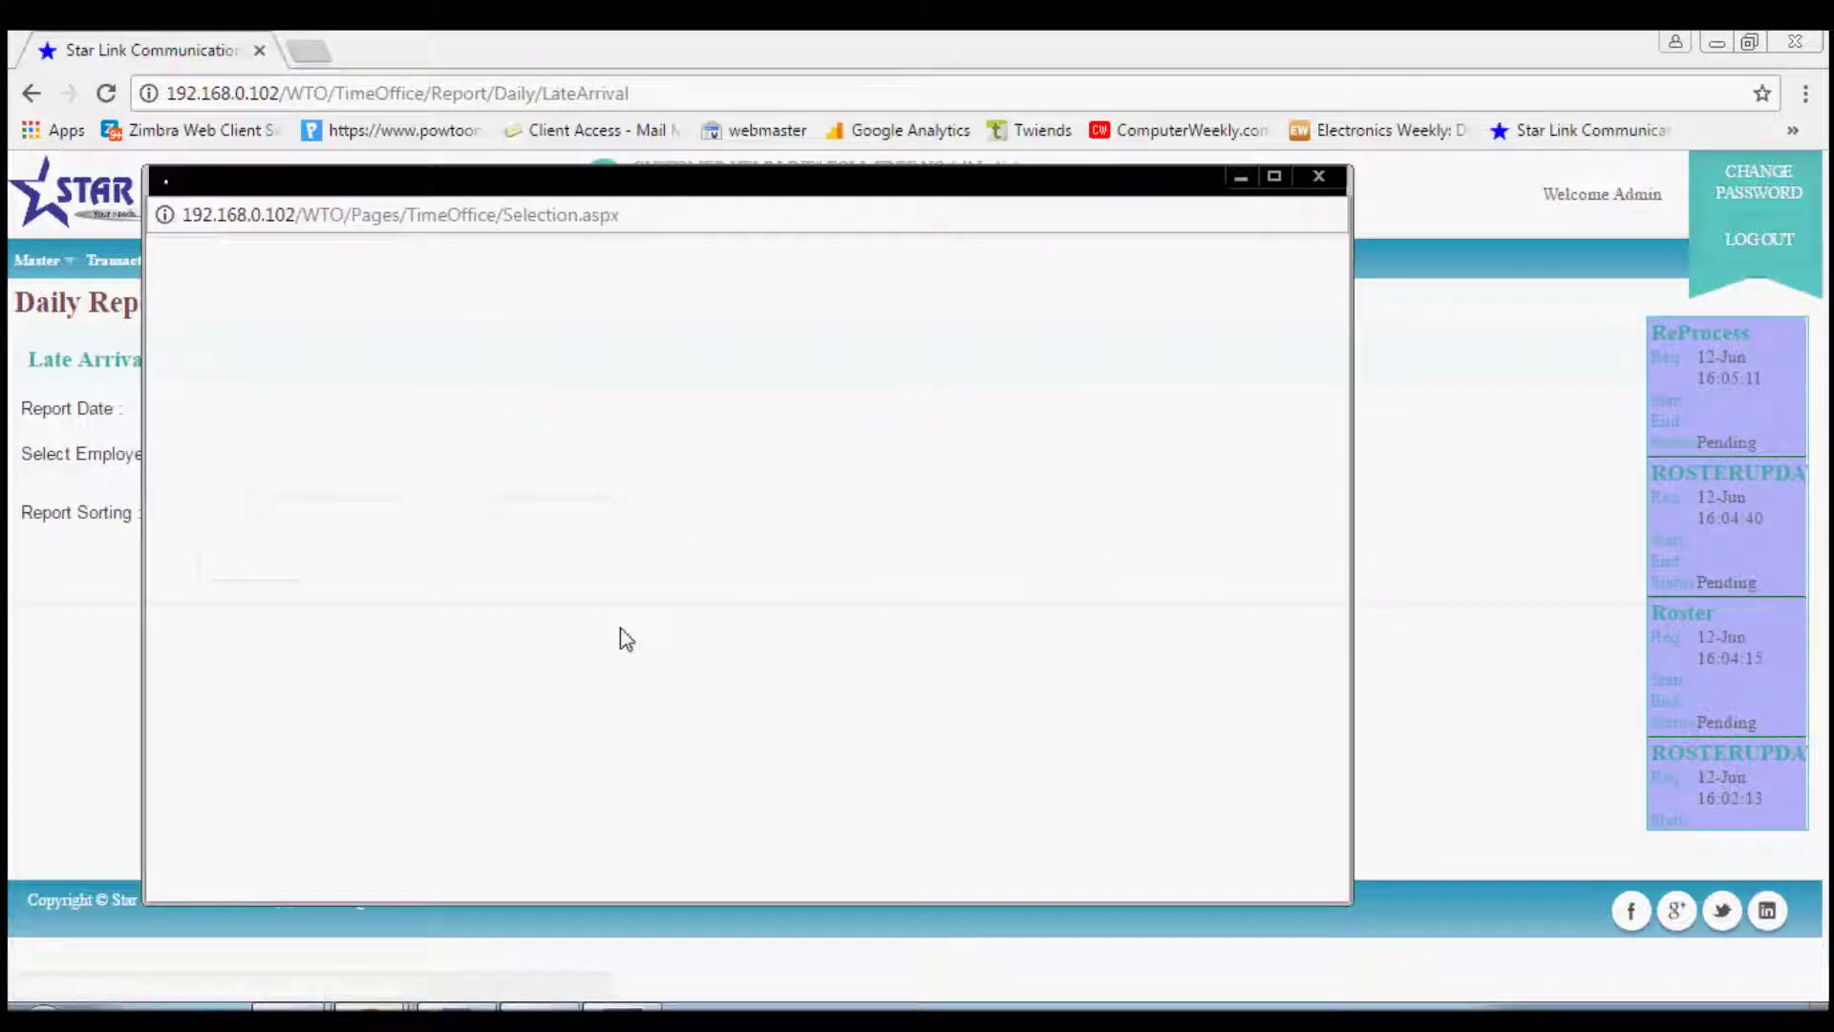
pyautogui.click(593, 813)
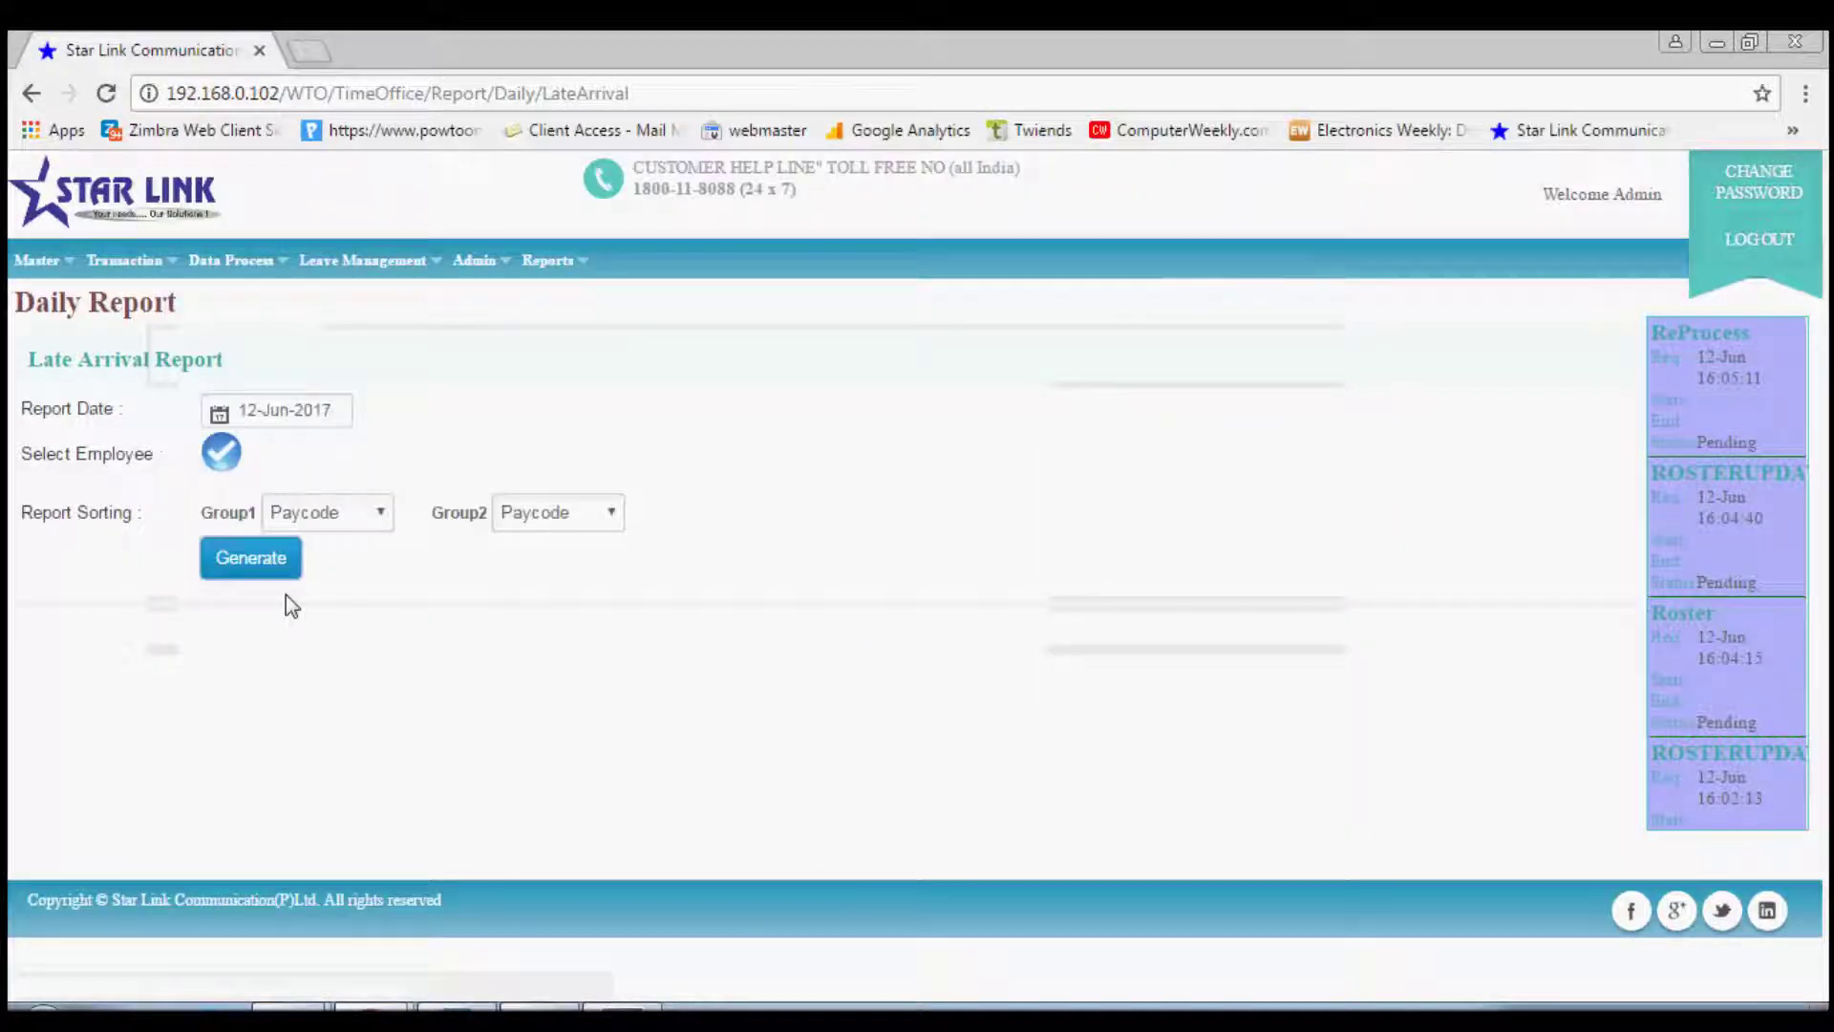
# Step: Open the daily Machine Raw Punch report form from Reports > Daily > Attendance
pyautogui.click(537, 262)
pyautogui.moveTo(582, 311)
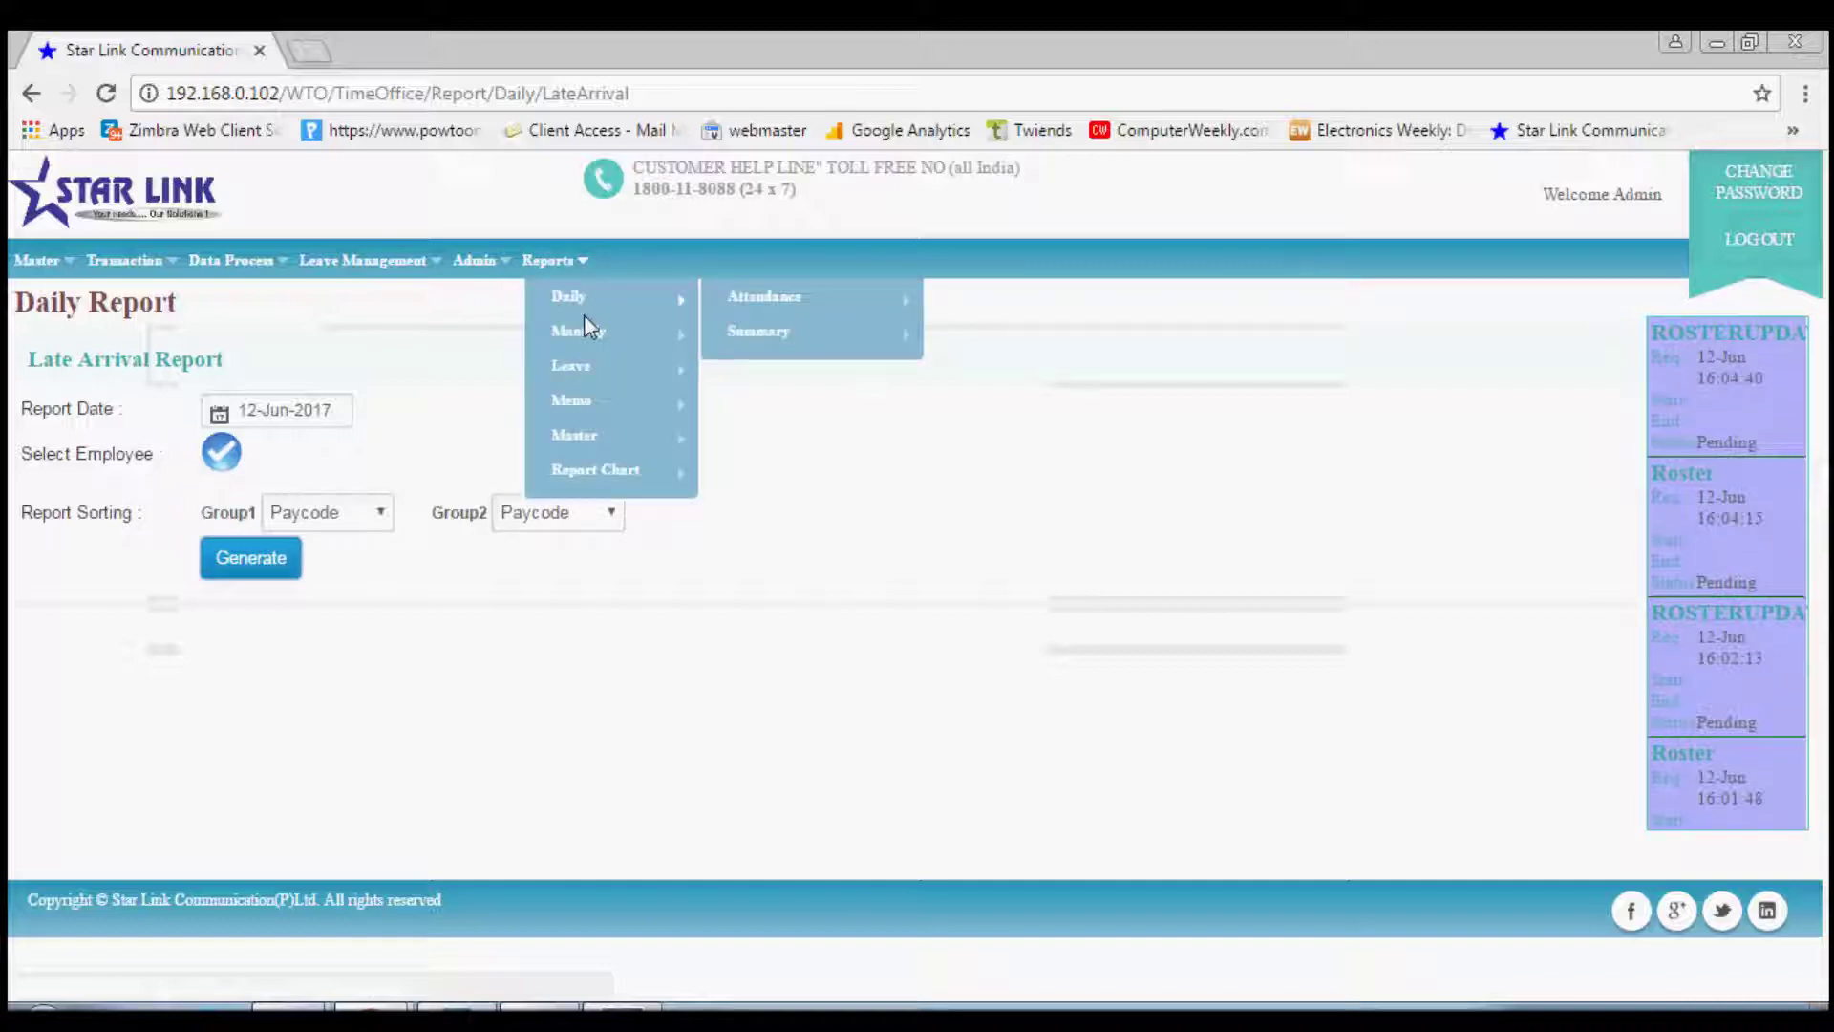
pyautogui.moveTo(864, 304)
pyautogui.click(1020, 403)
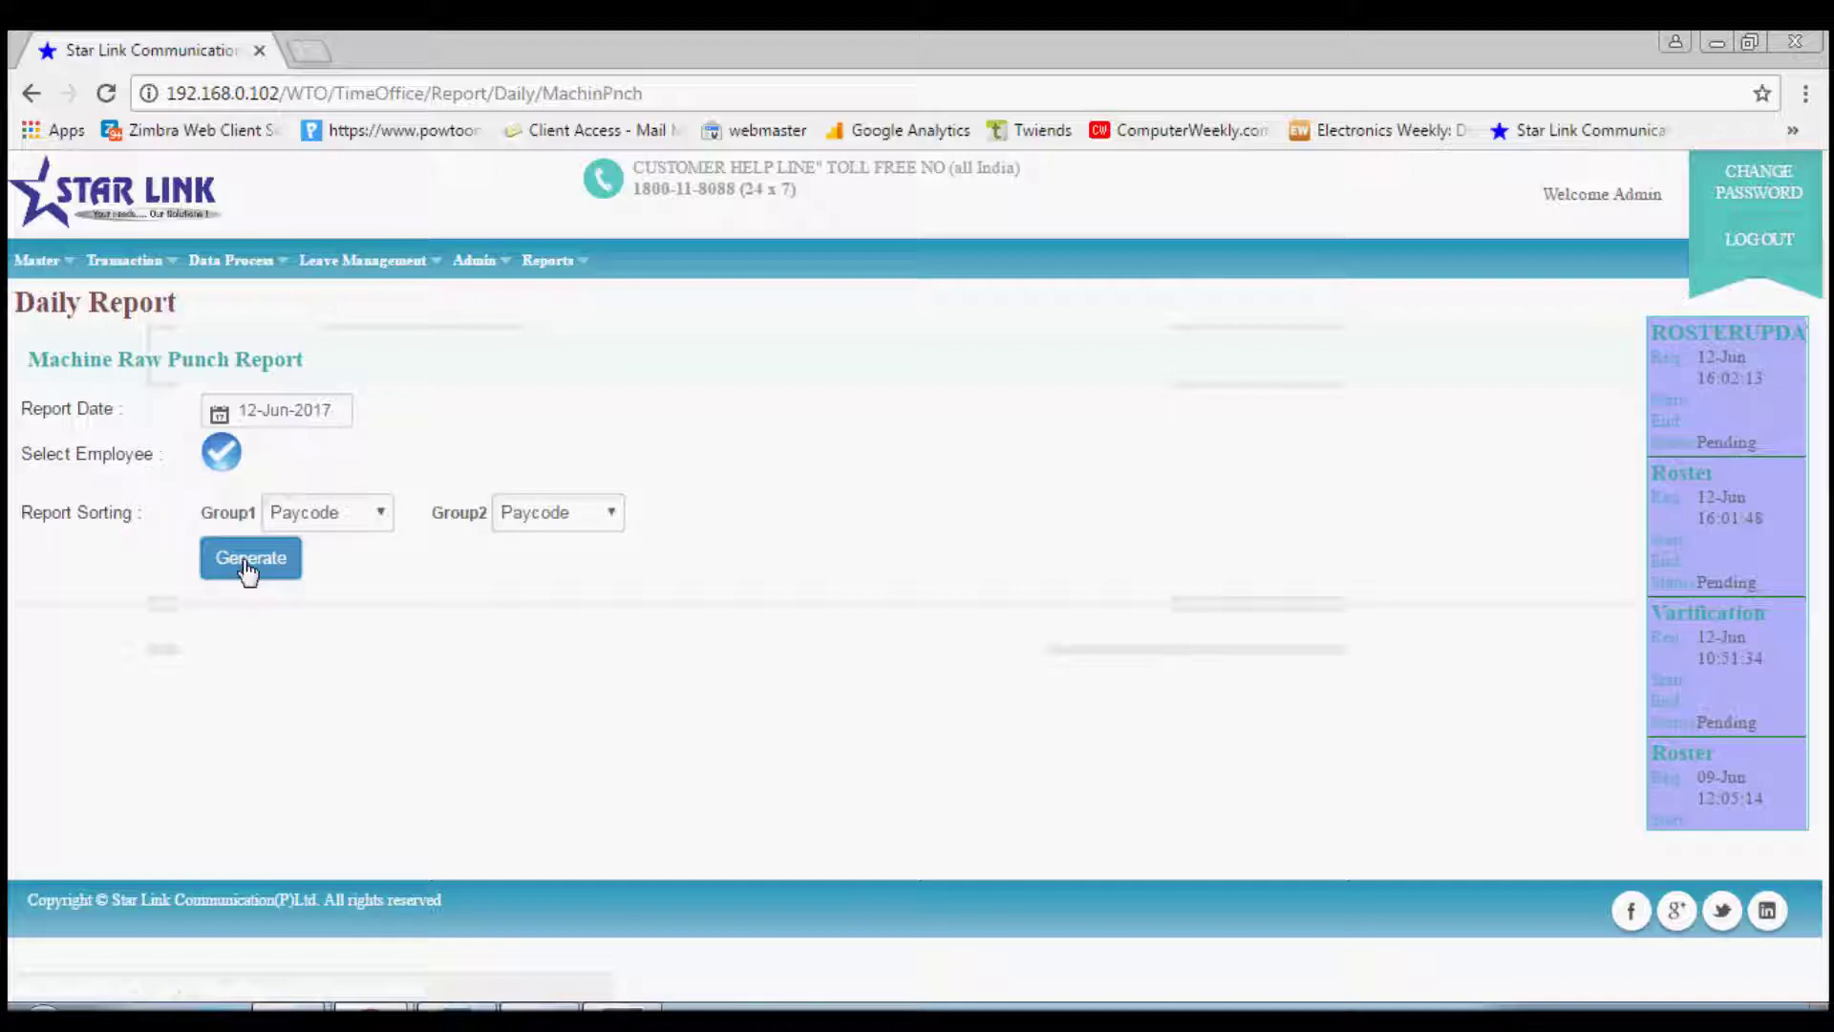
# Step: Show the Reports > Daily > Summary submenu listing the daily summary reports
pyautogui.moveTo(550, 261)
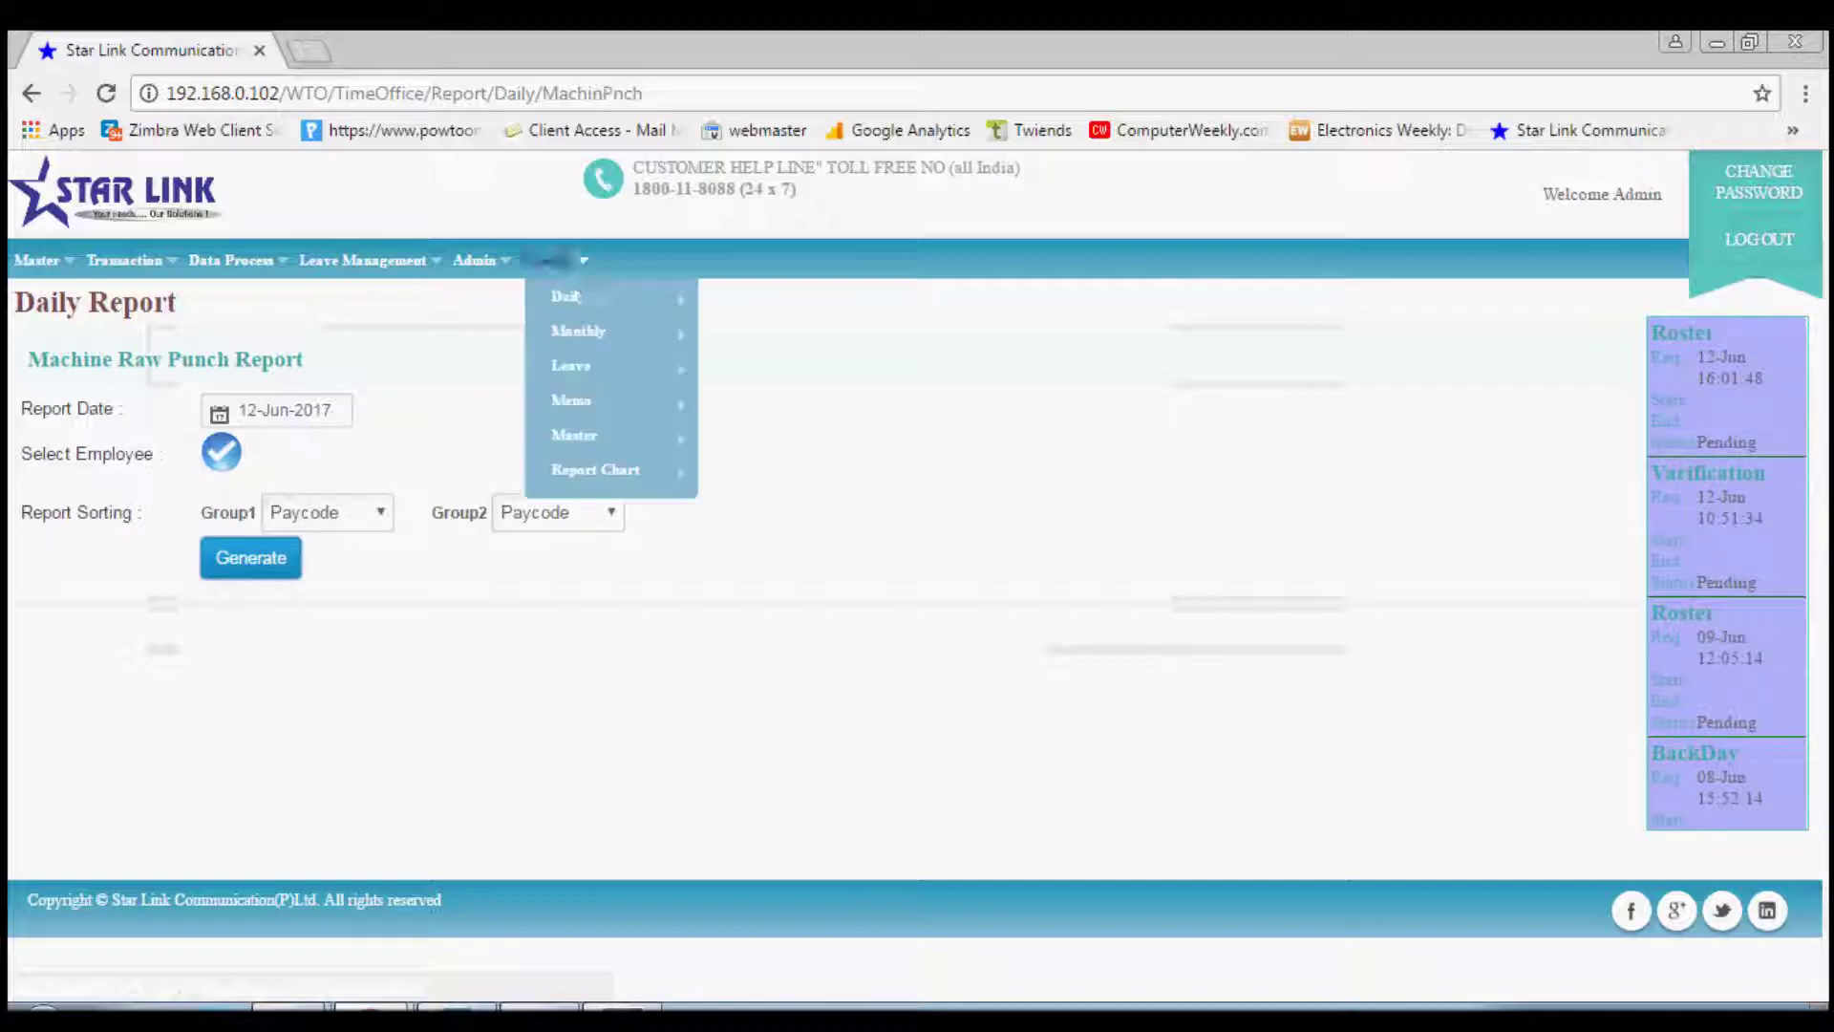
pyautogui.moveTo(600, 302)
pyautogui.moveTo(764, 291)
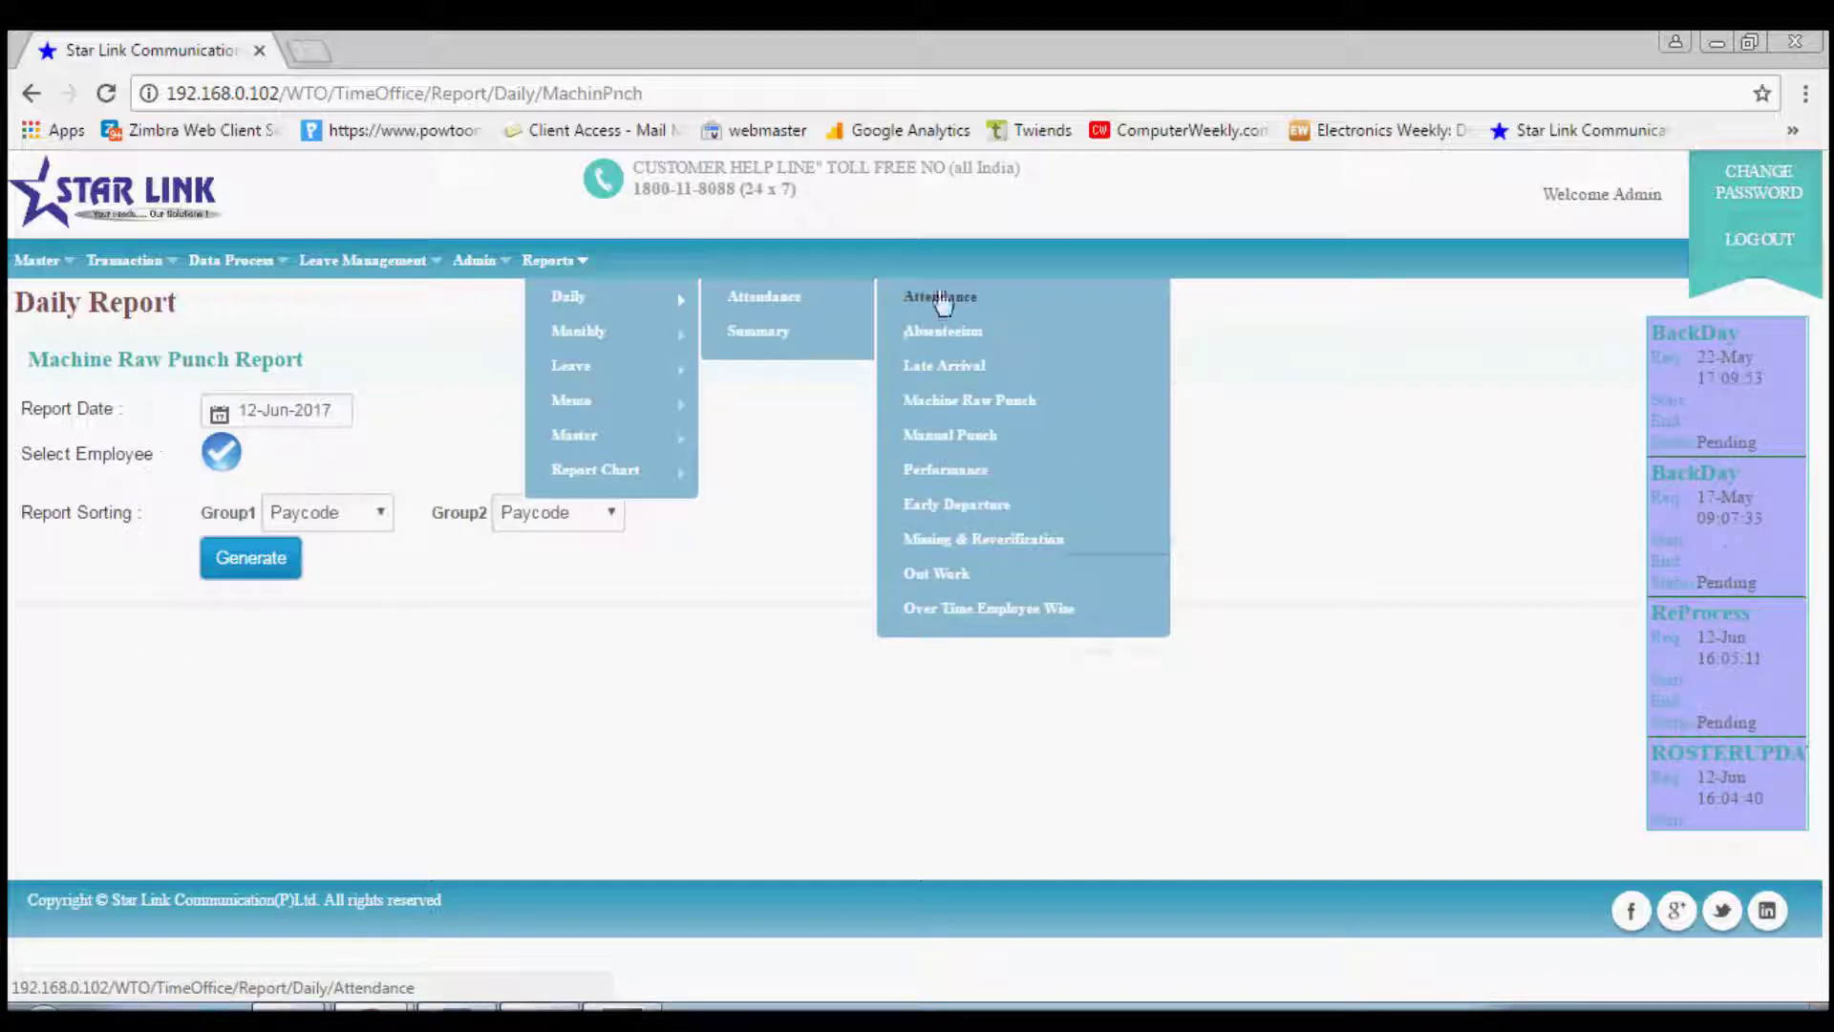
pyautogui.moveTo(770, 342)
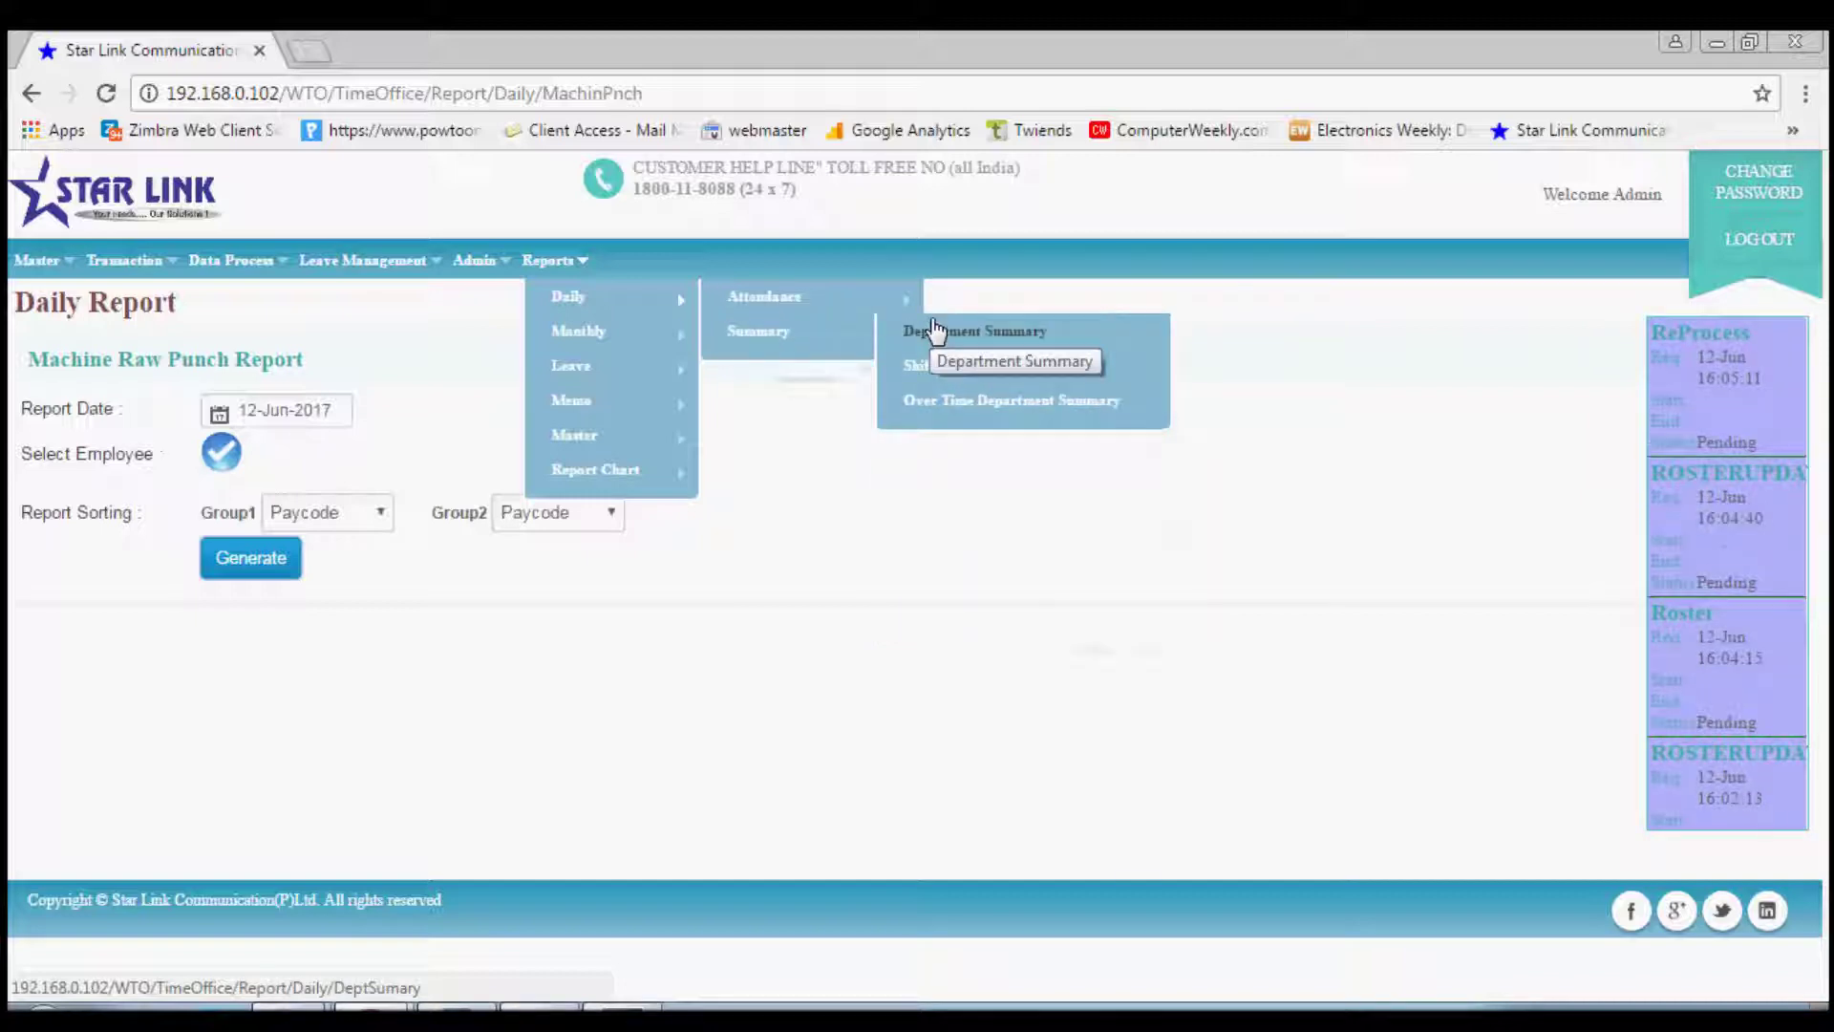
# Step: Generate the 12-Jun-2017 Department Summary report for all employees (14 departments, 104 absent), then close it
pyautogui.click(1018, 334)
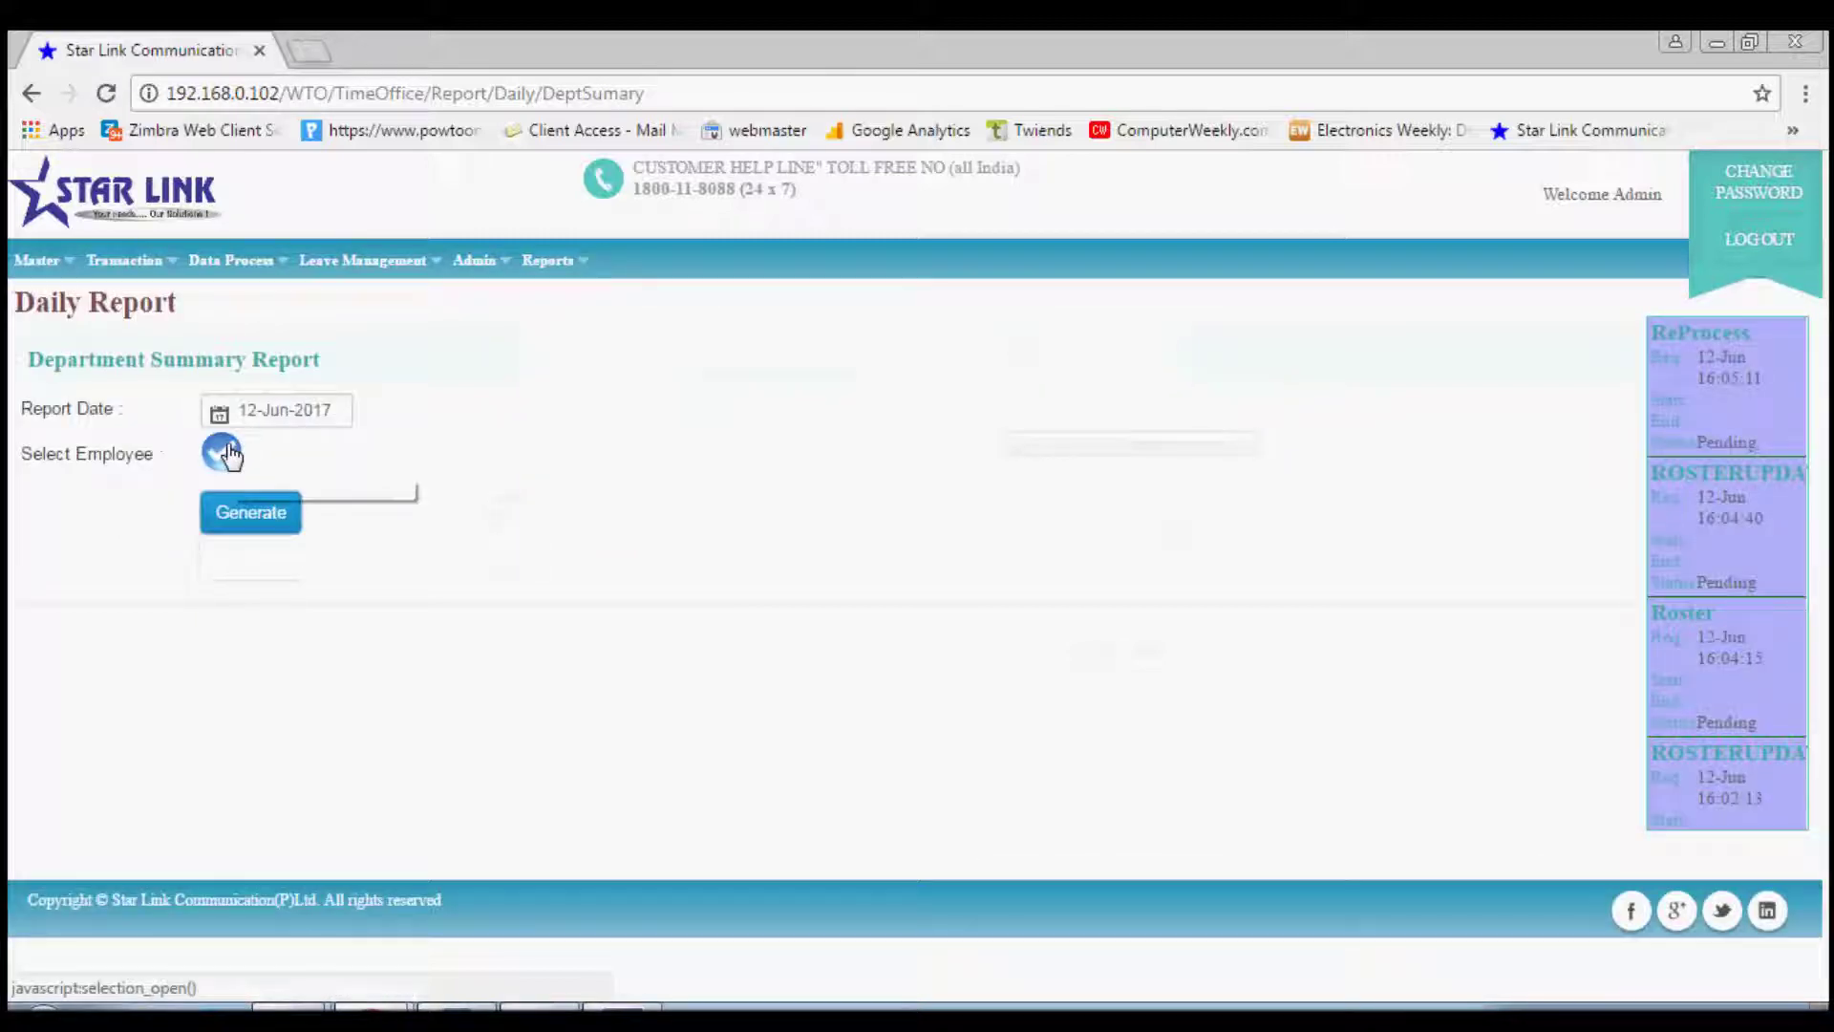
pyautogui.click(229, 455)
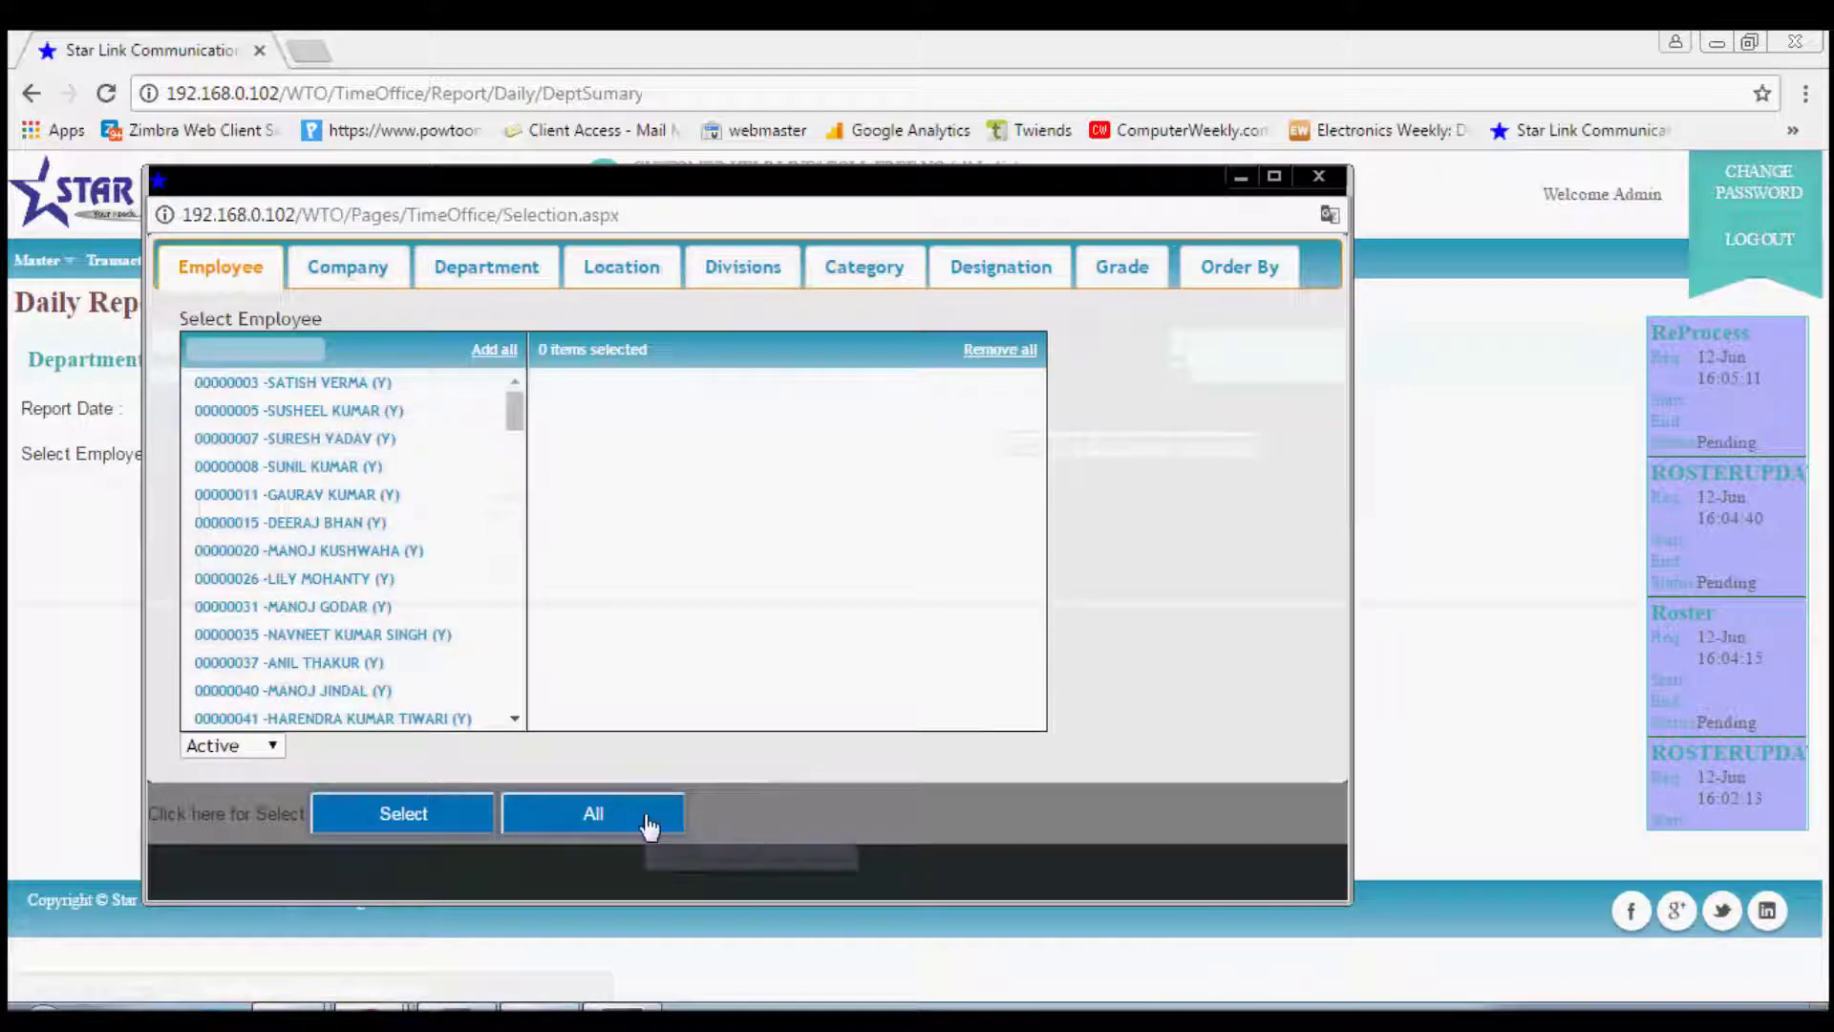
pyautogui.click(548, 819)
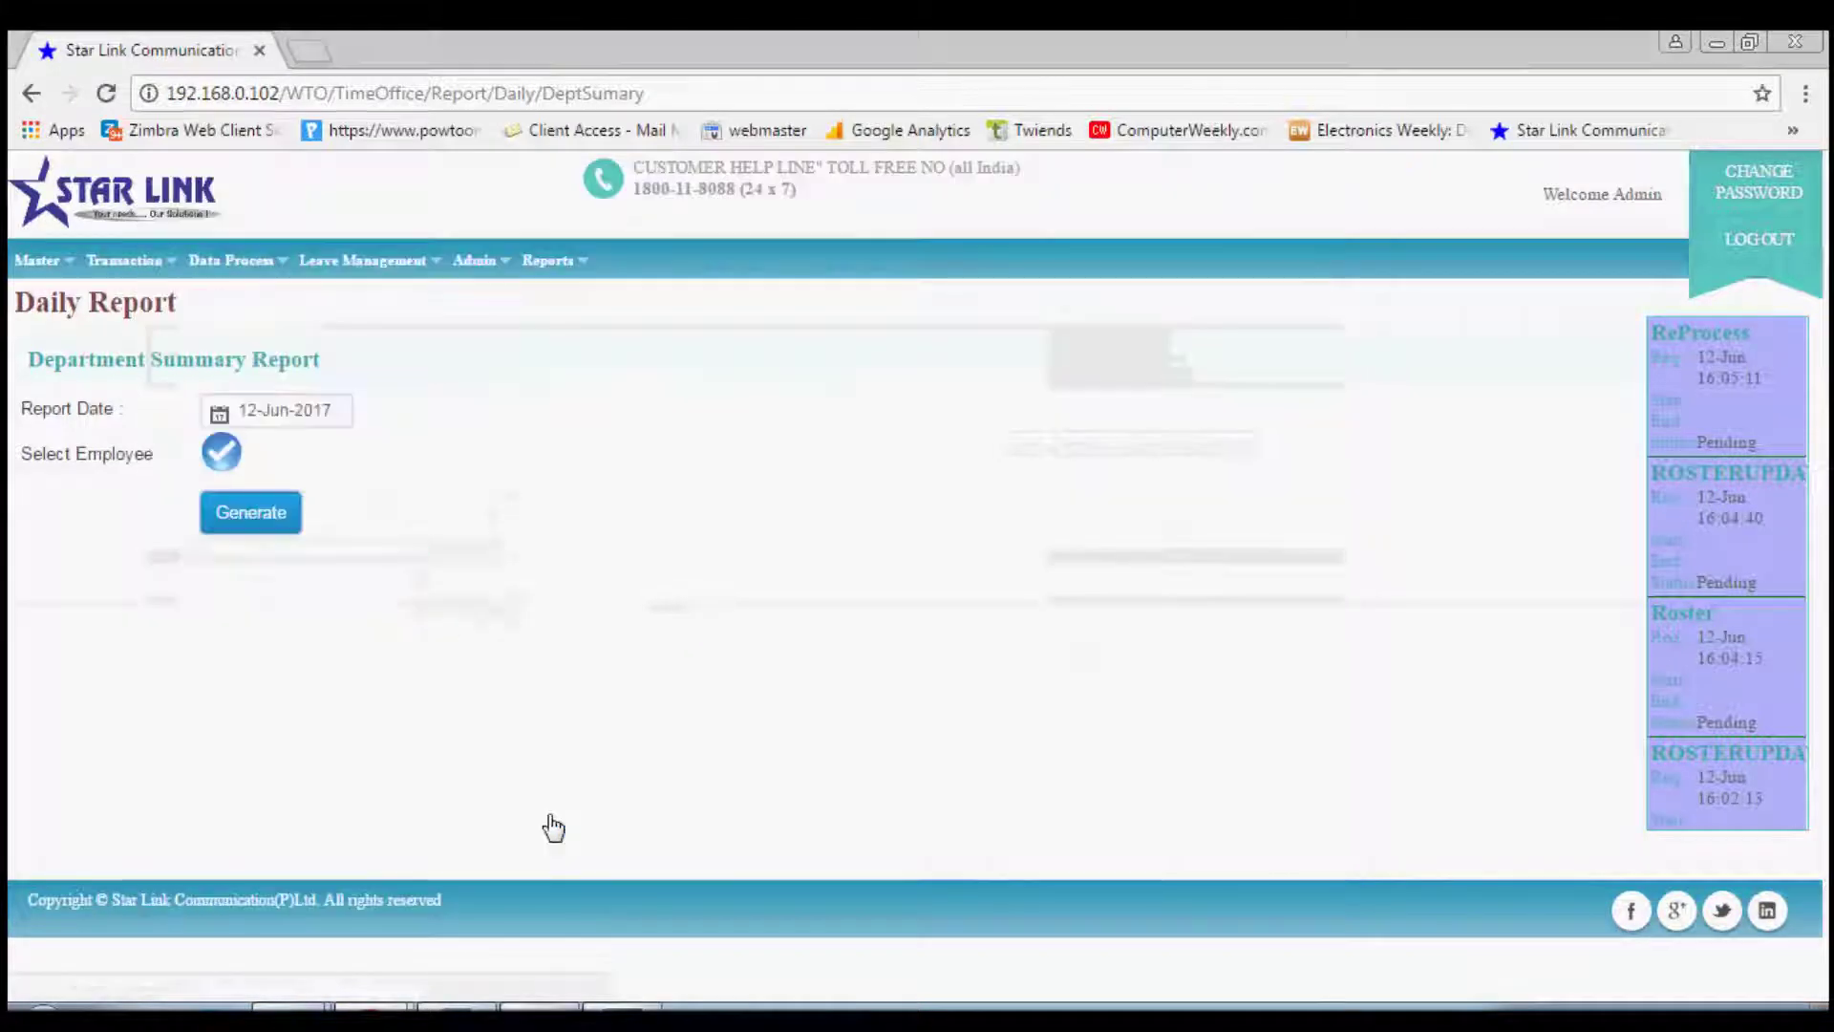
pyautogui.click(259, 508)
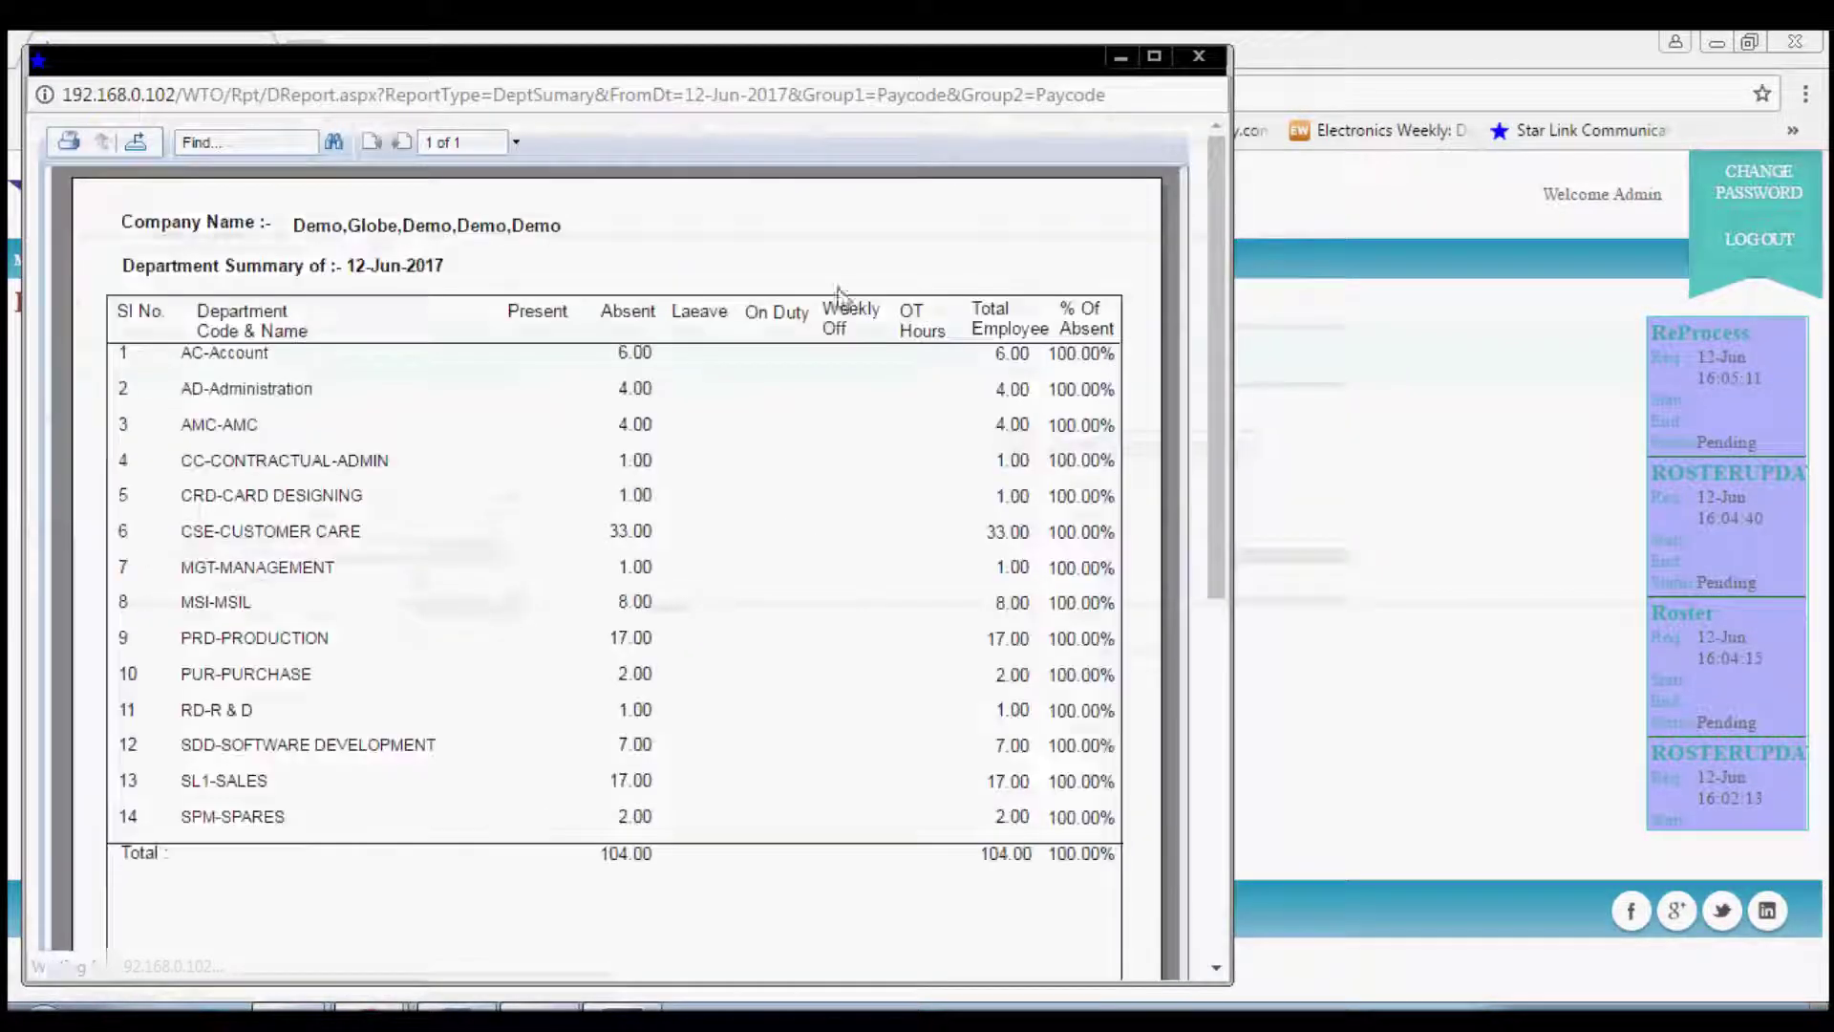
pyautogui.click(1198, 57)
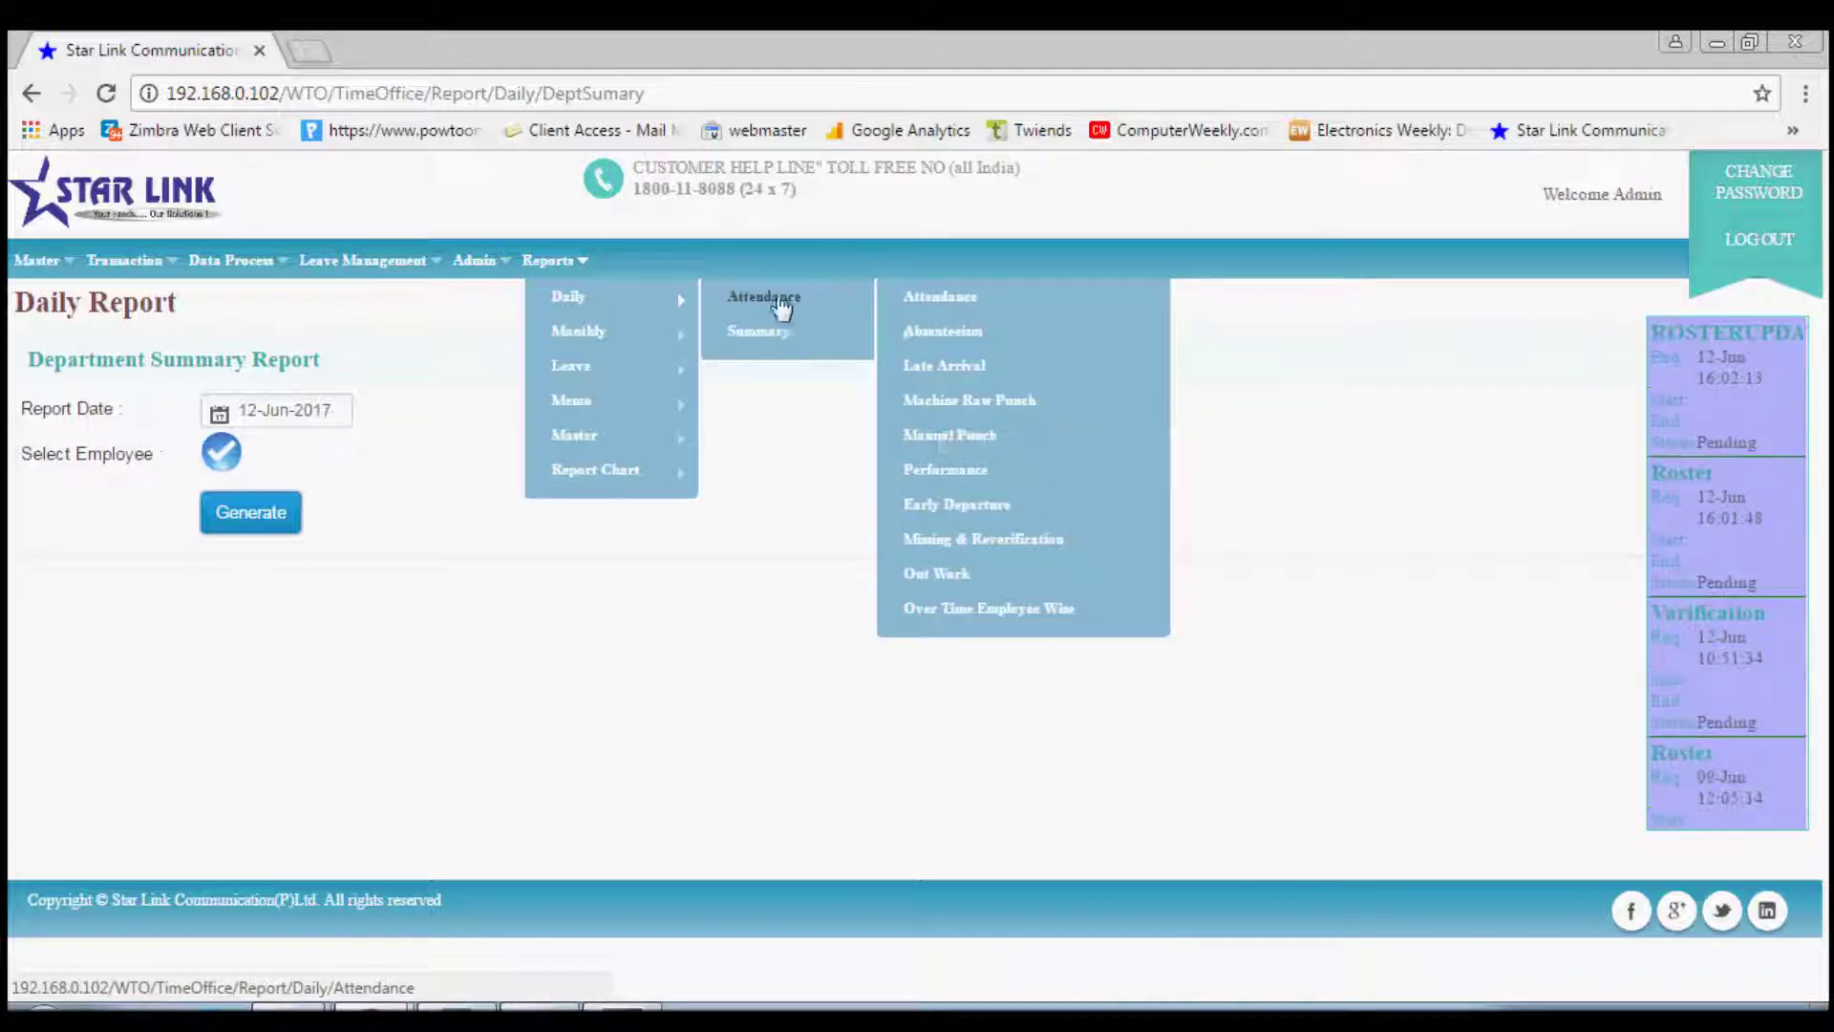
# Step: Open the Monthly Performance report form via Reports > Monthly > Register
pyautogui.moveTo(627, 343)
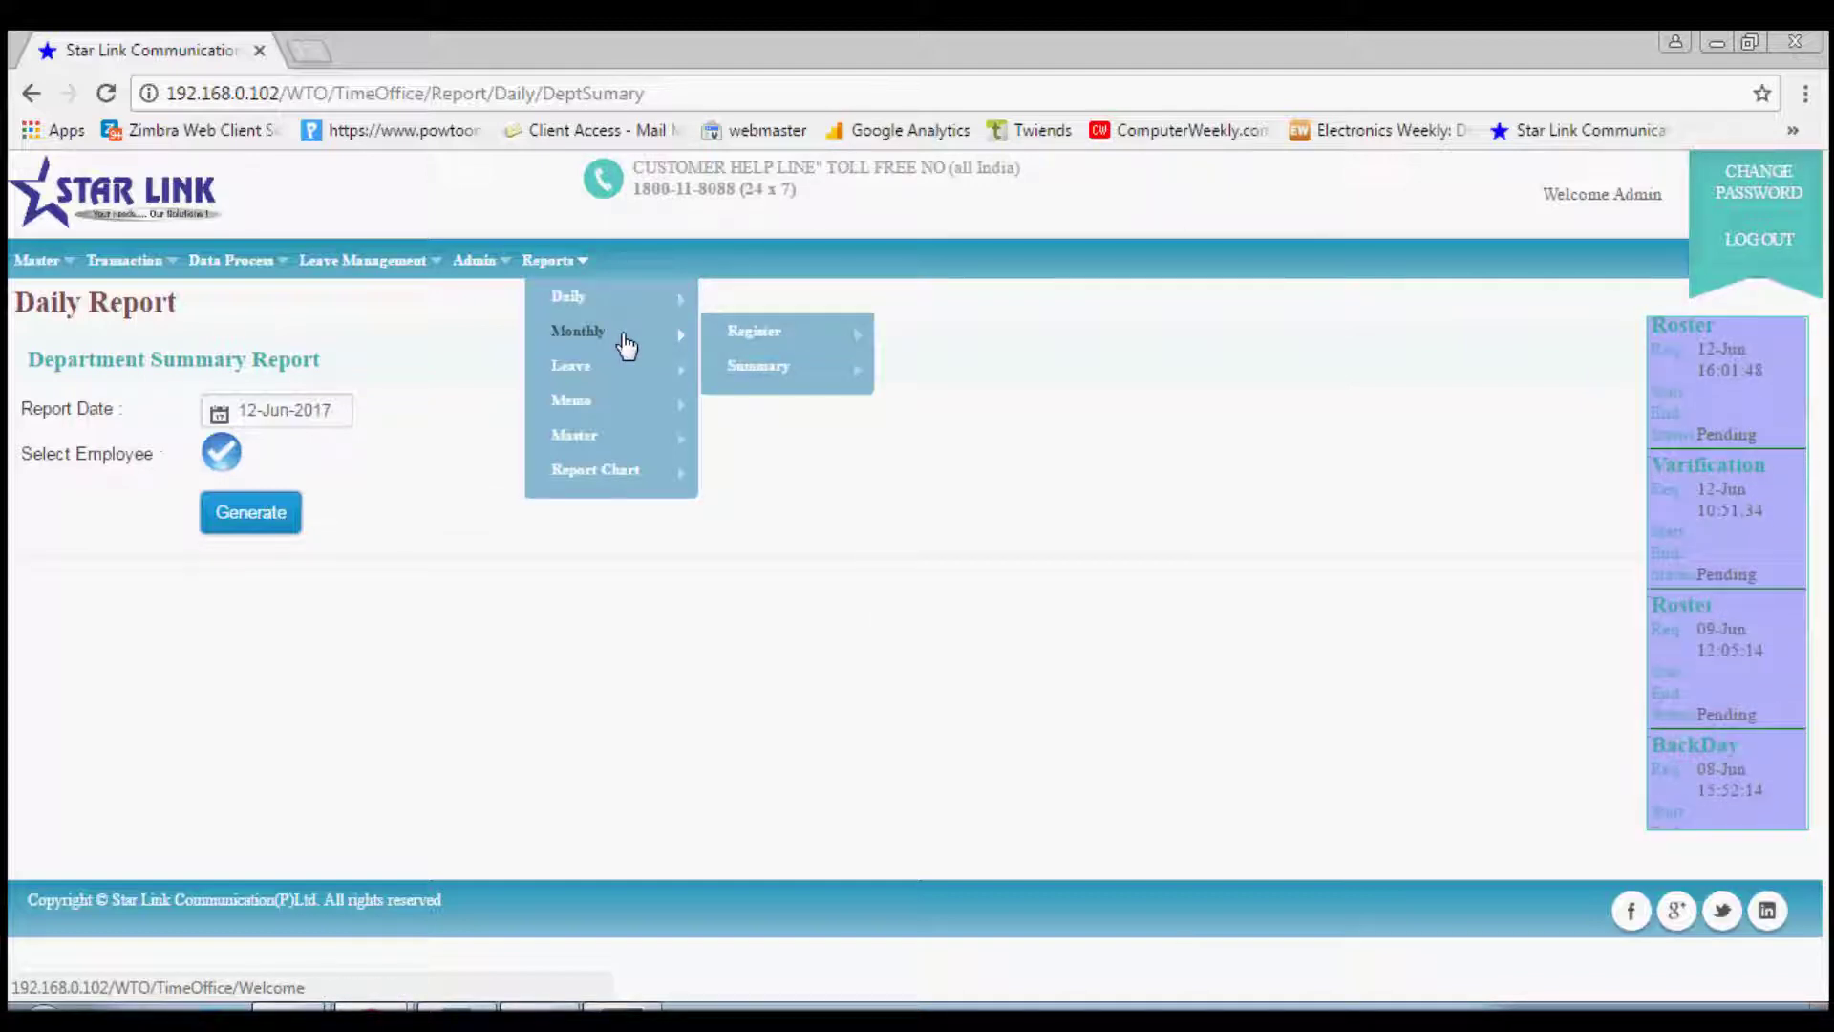
pyautogui.moveTo(708, 334)
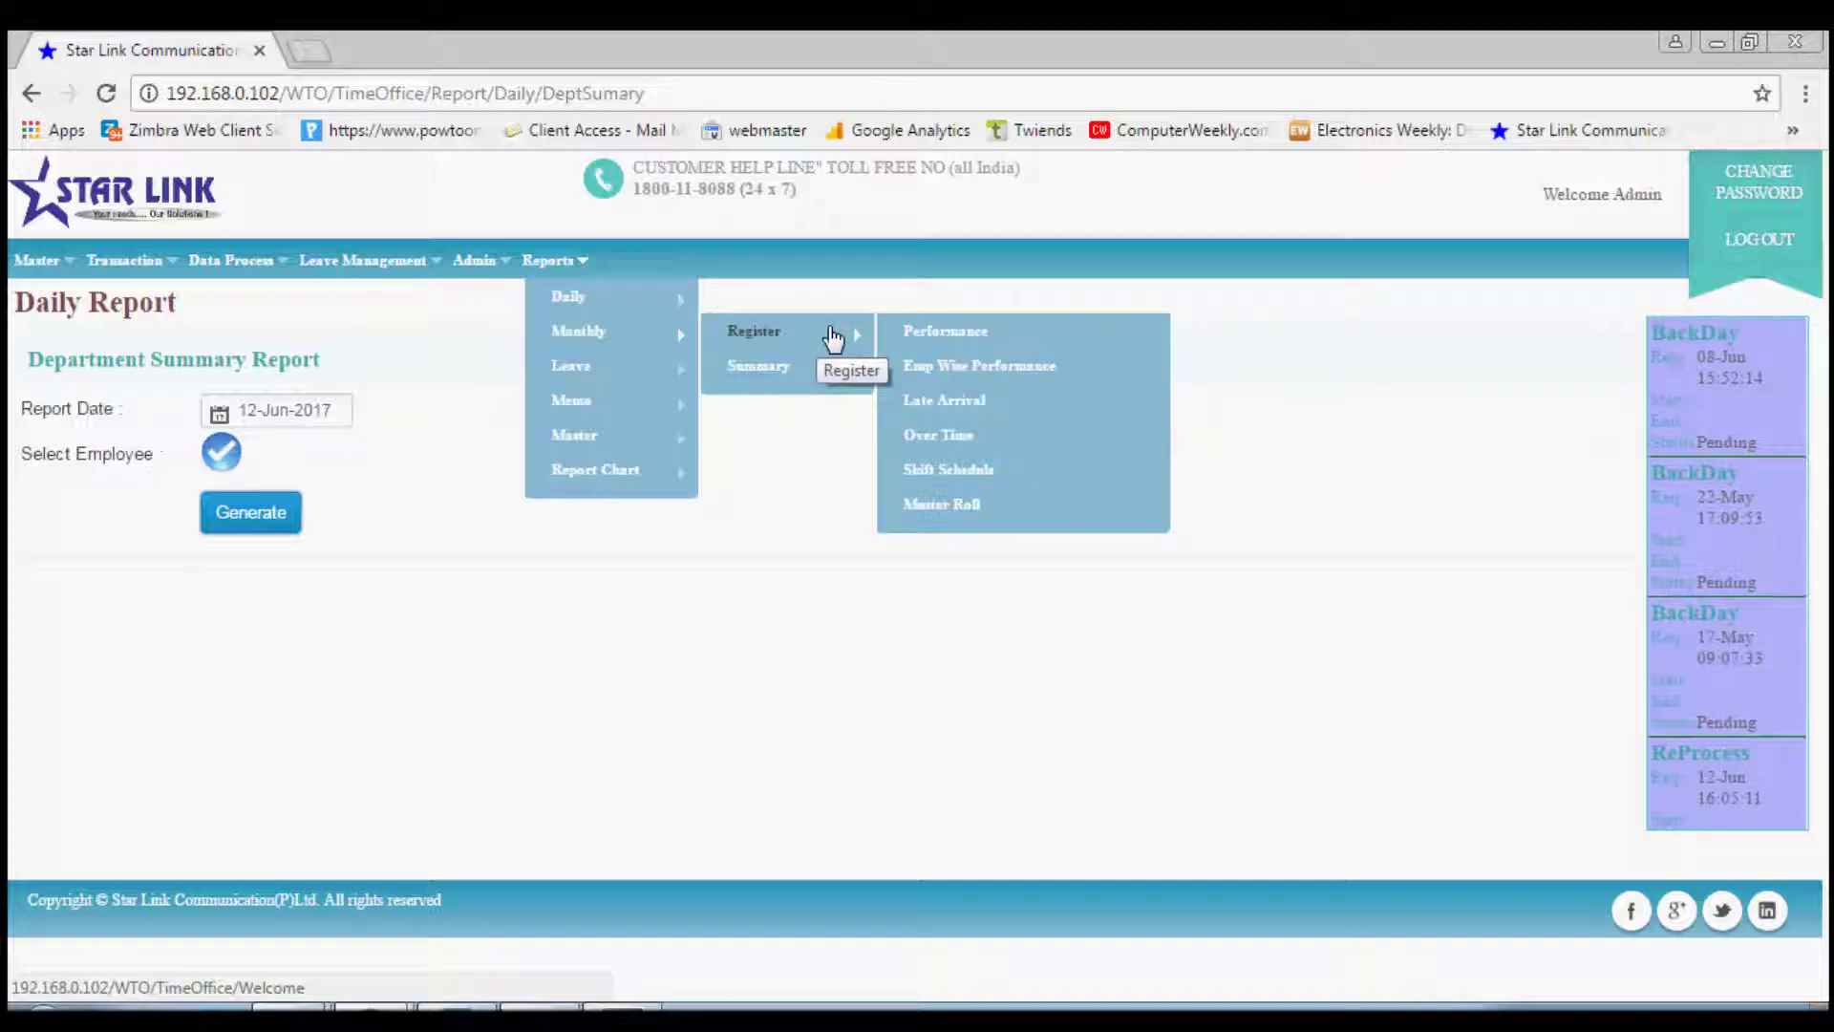
pyautogui.click(965, 342)
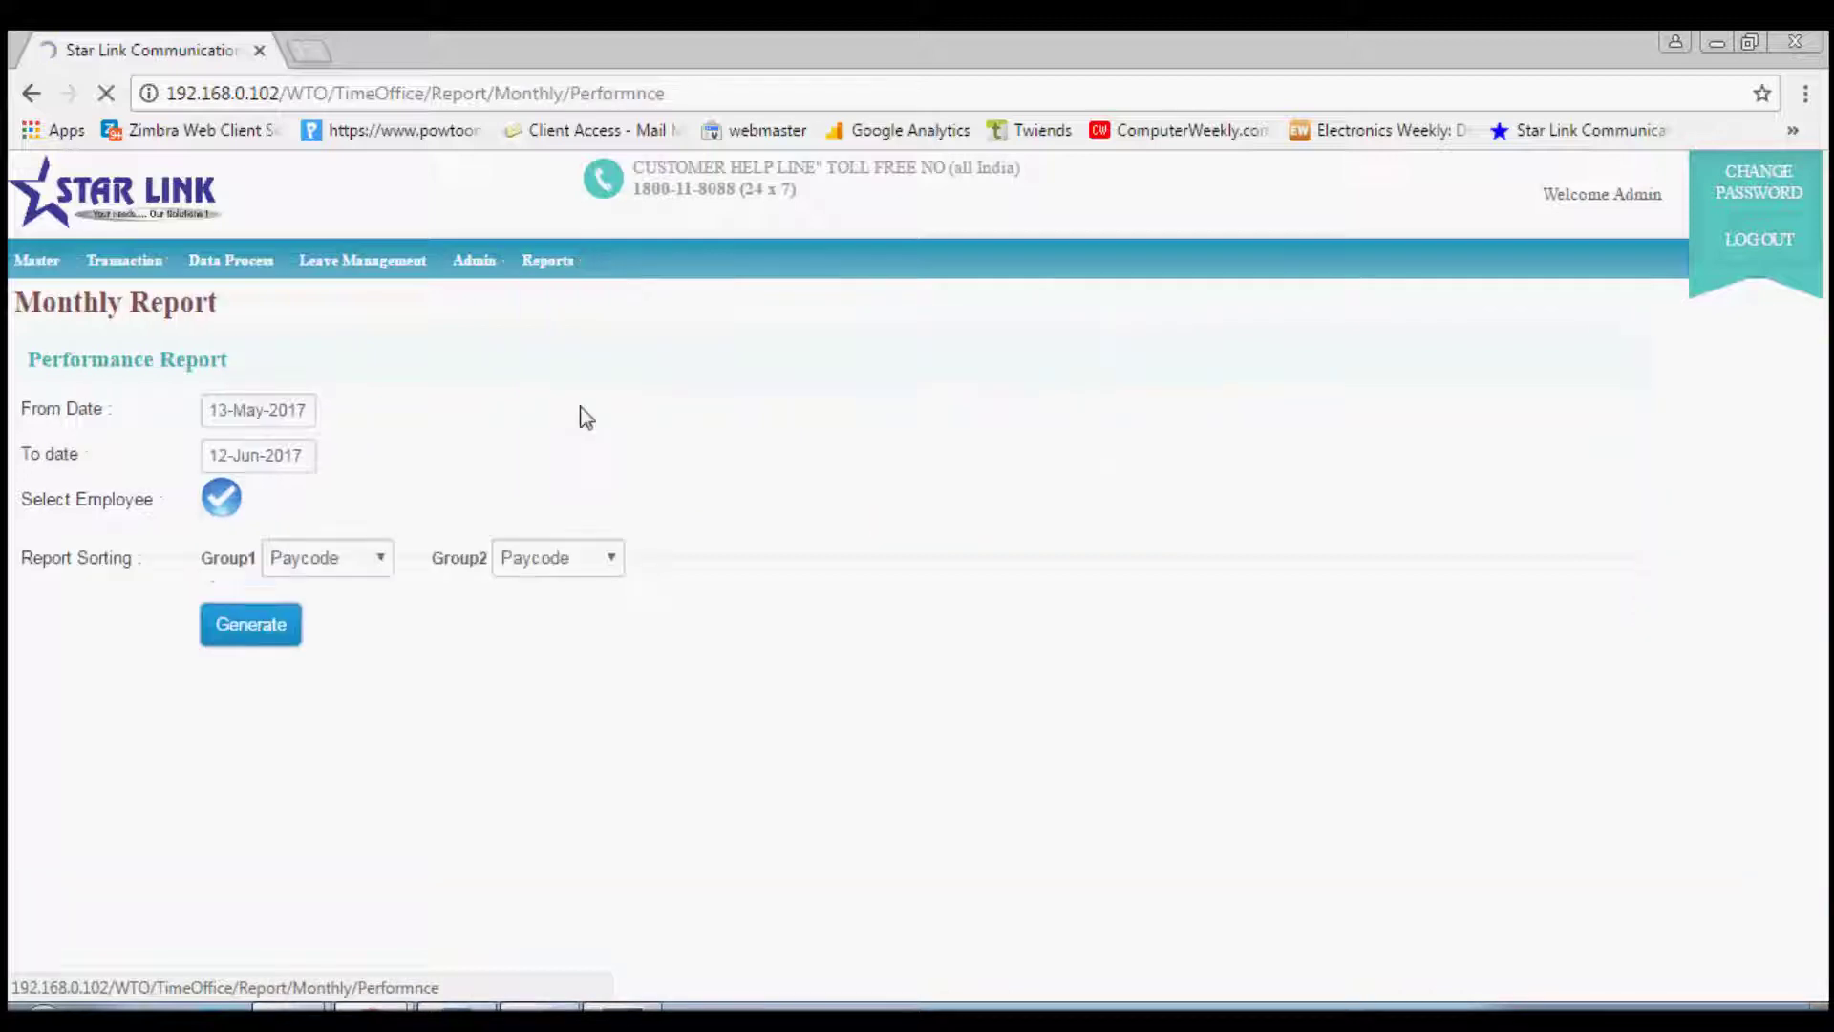
# Step: Generate the 35-page Performance report for all employees, 13-May-2017 to 12-Jun-2017, then close it
pyautogui.click(221, 507)
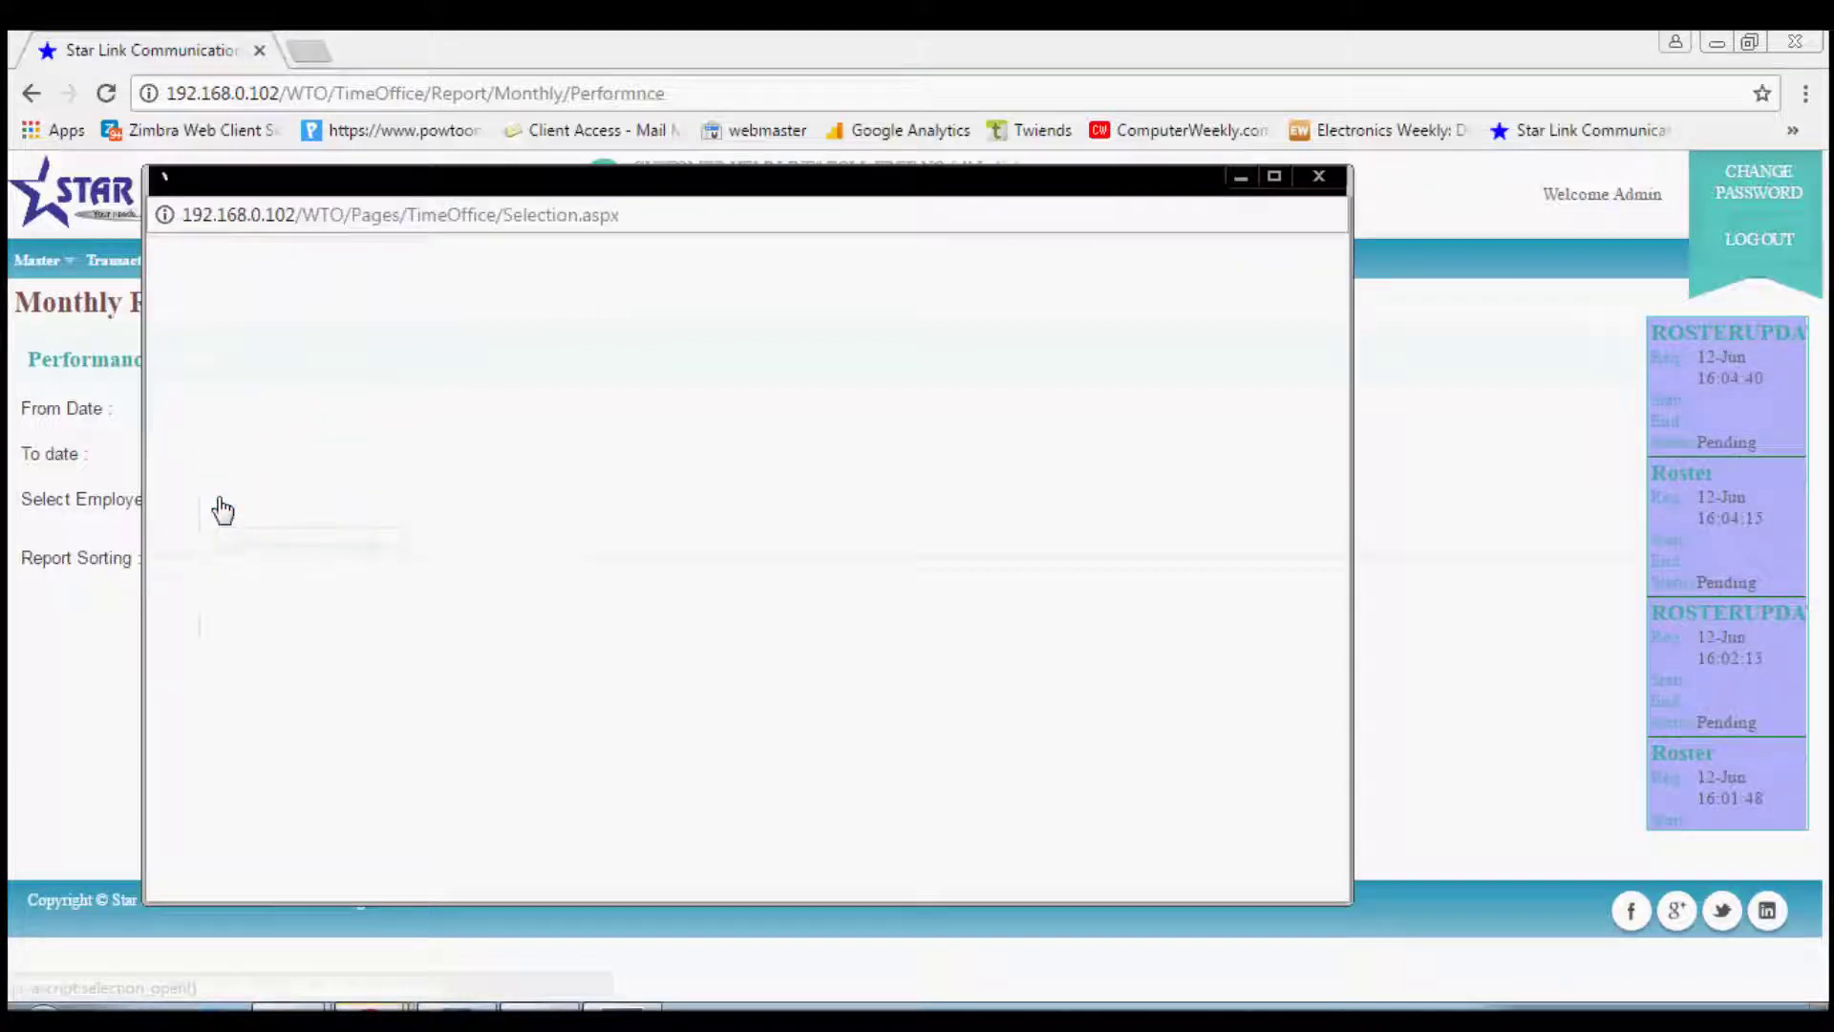
pyautogui.click(589, 822)
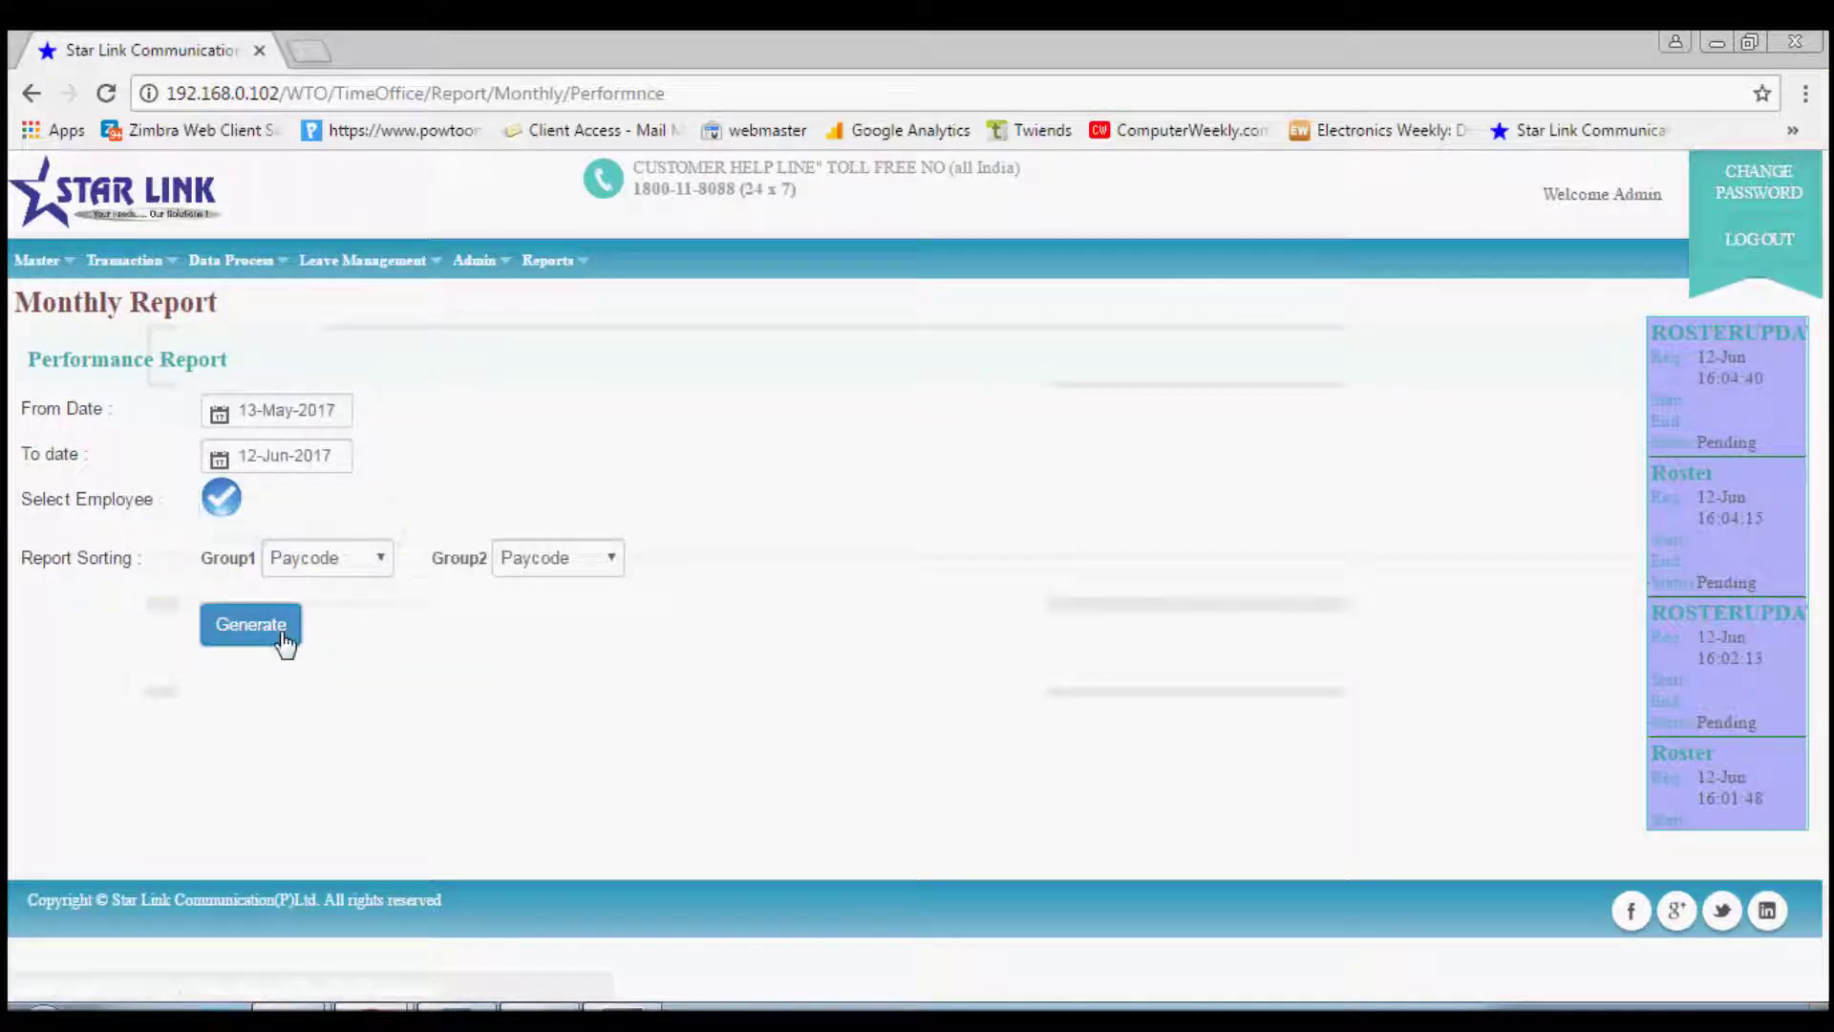
pyautogui.click(284, 643)
pyautogui.click(287, 643)
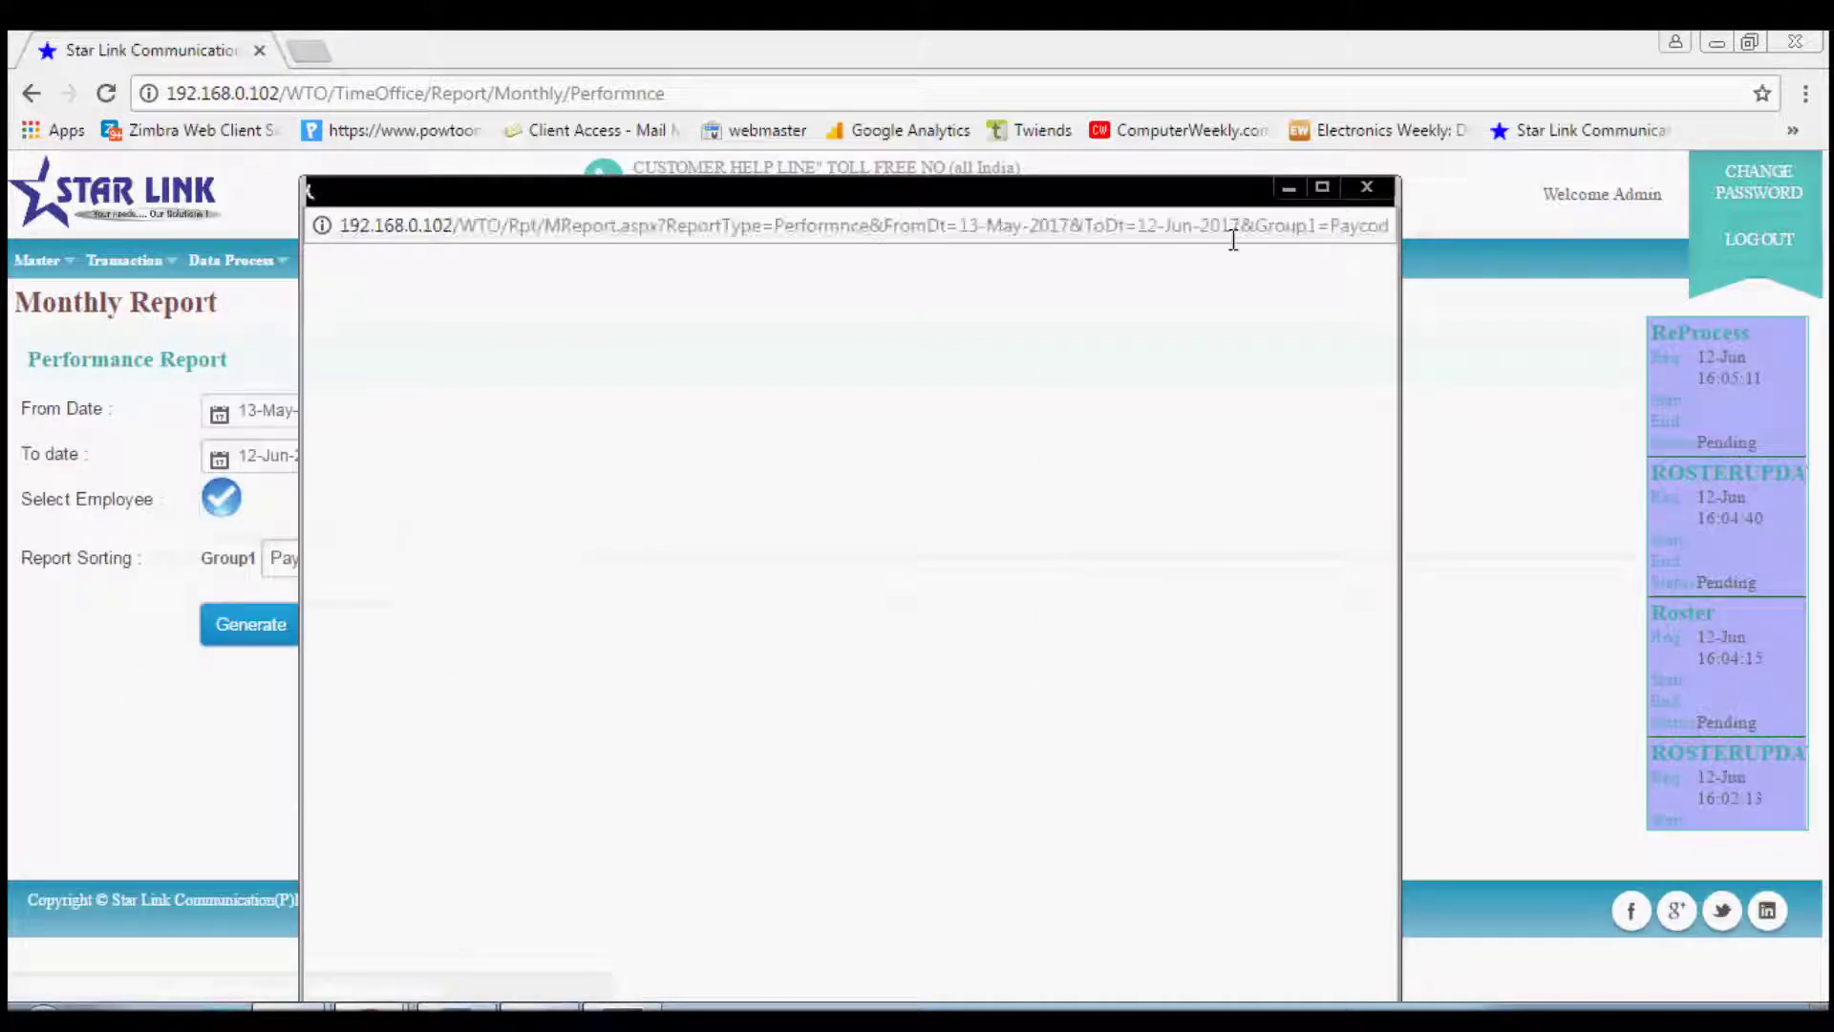
pyautogui.click(1366, 189)
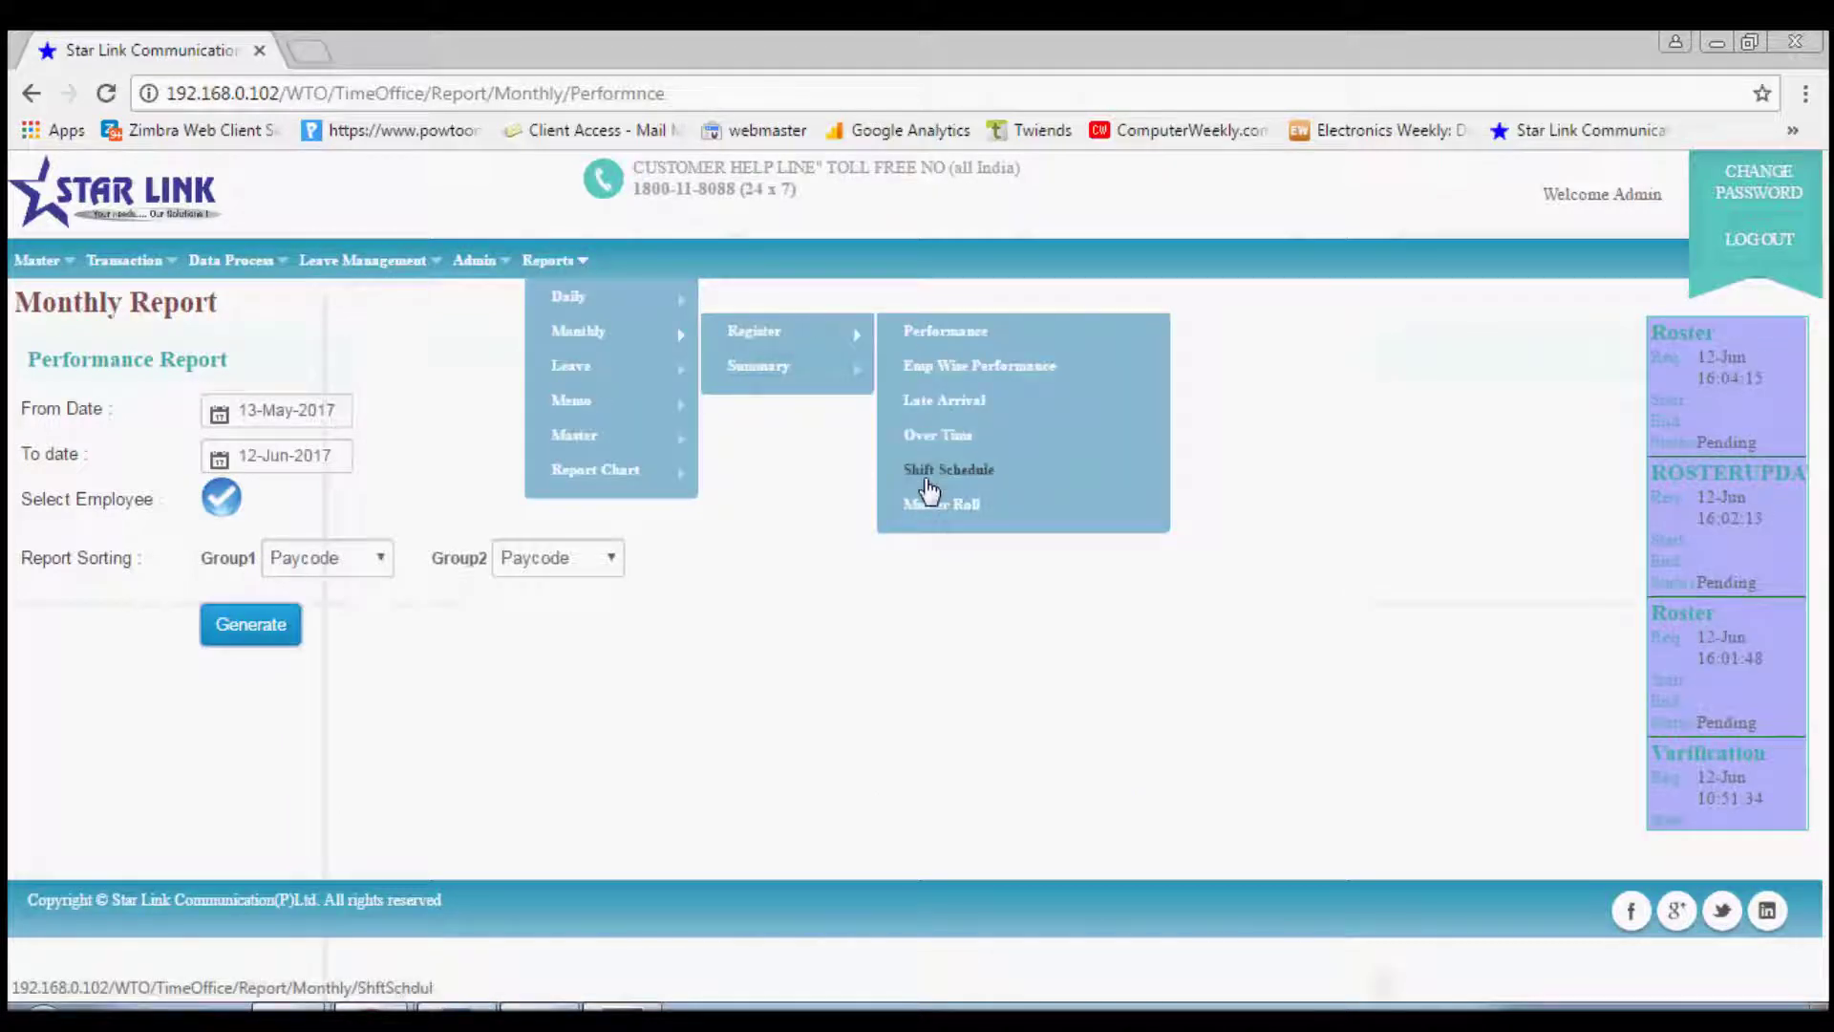
# Step: Generate the 2-page Employee Wise Attendance Summary for all employees, then close the report
pyautogui.moveTo(785, 378)
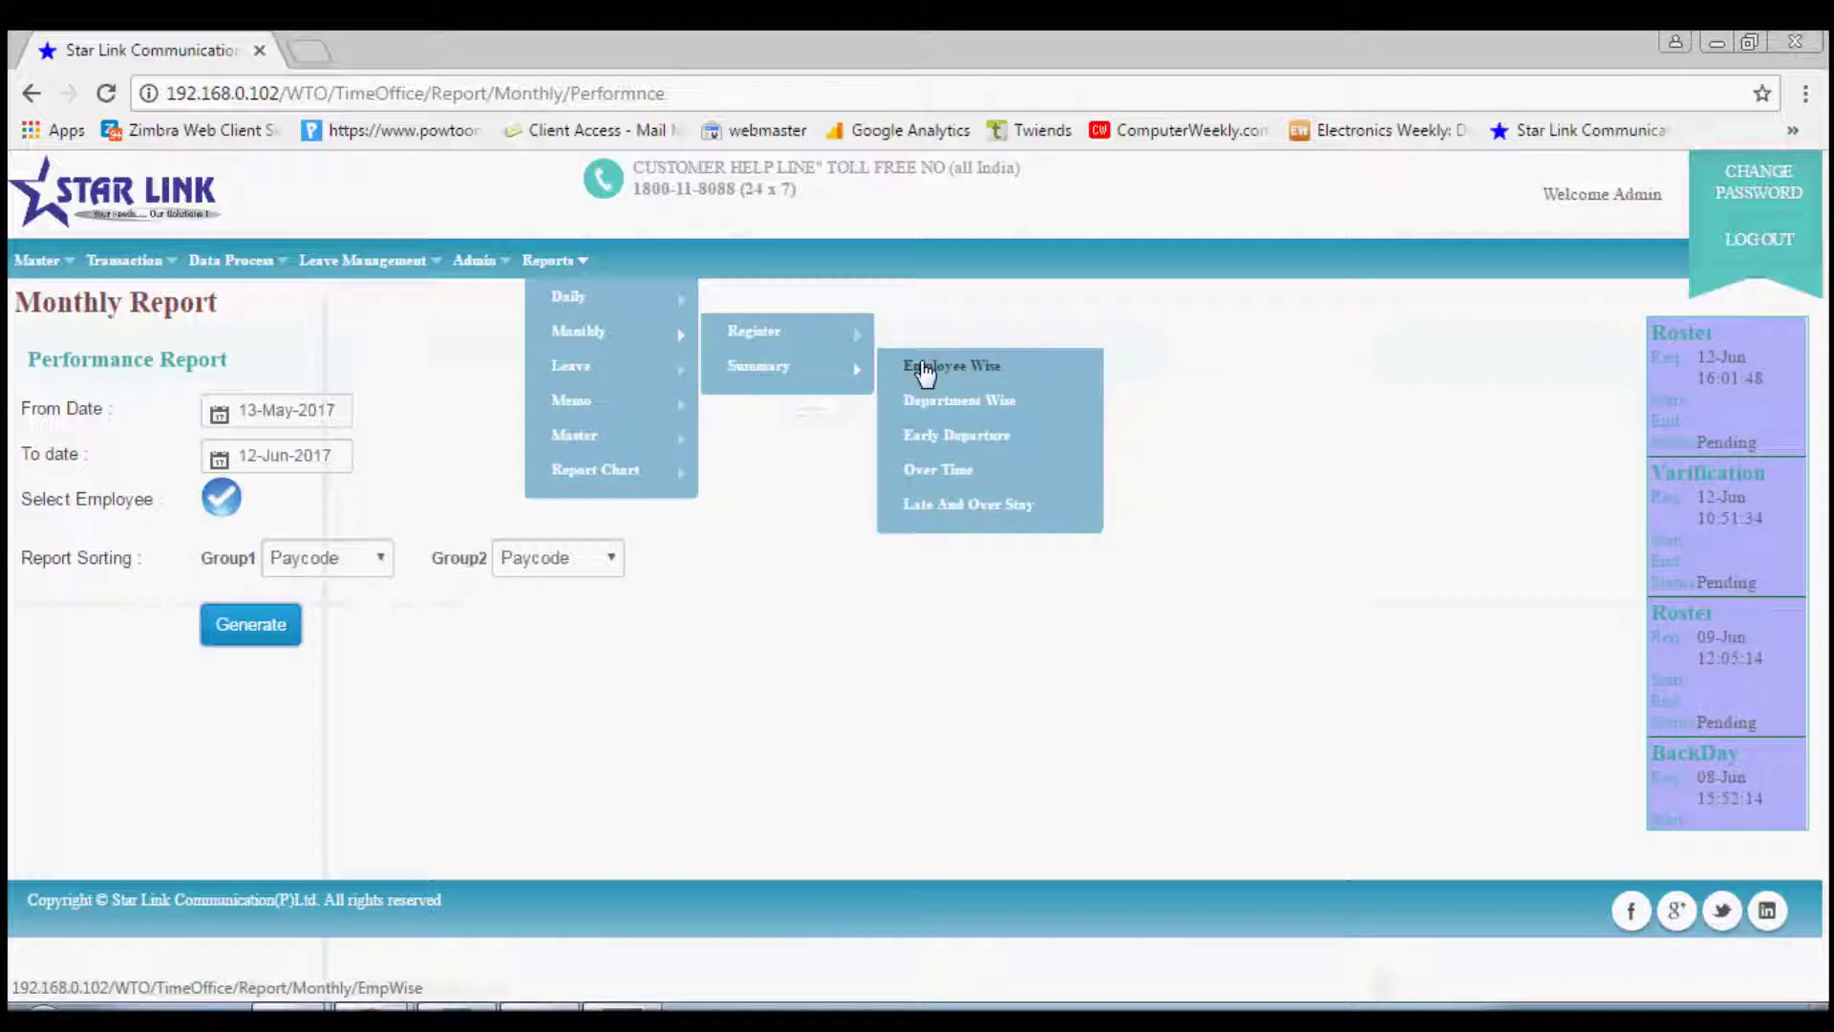
pyautogui.click(955, 367)
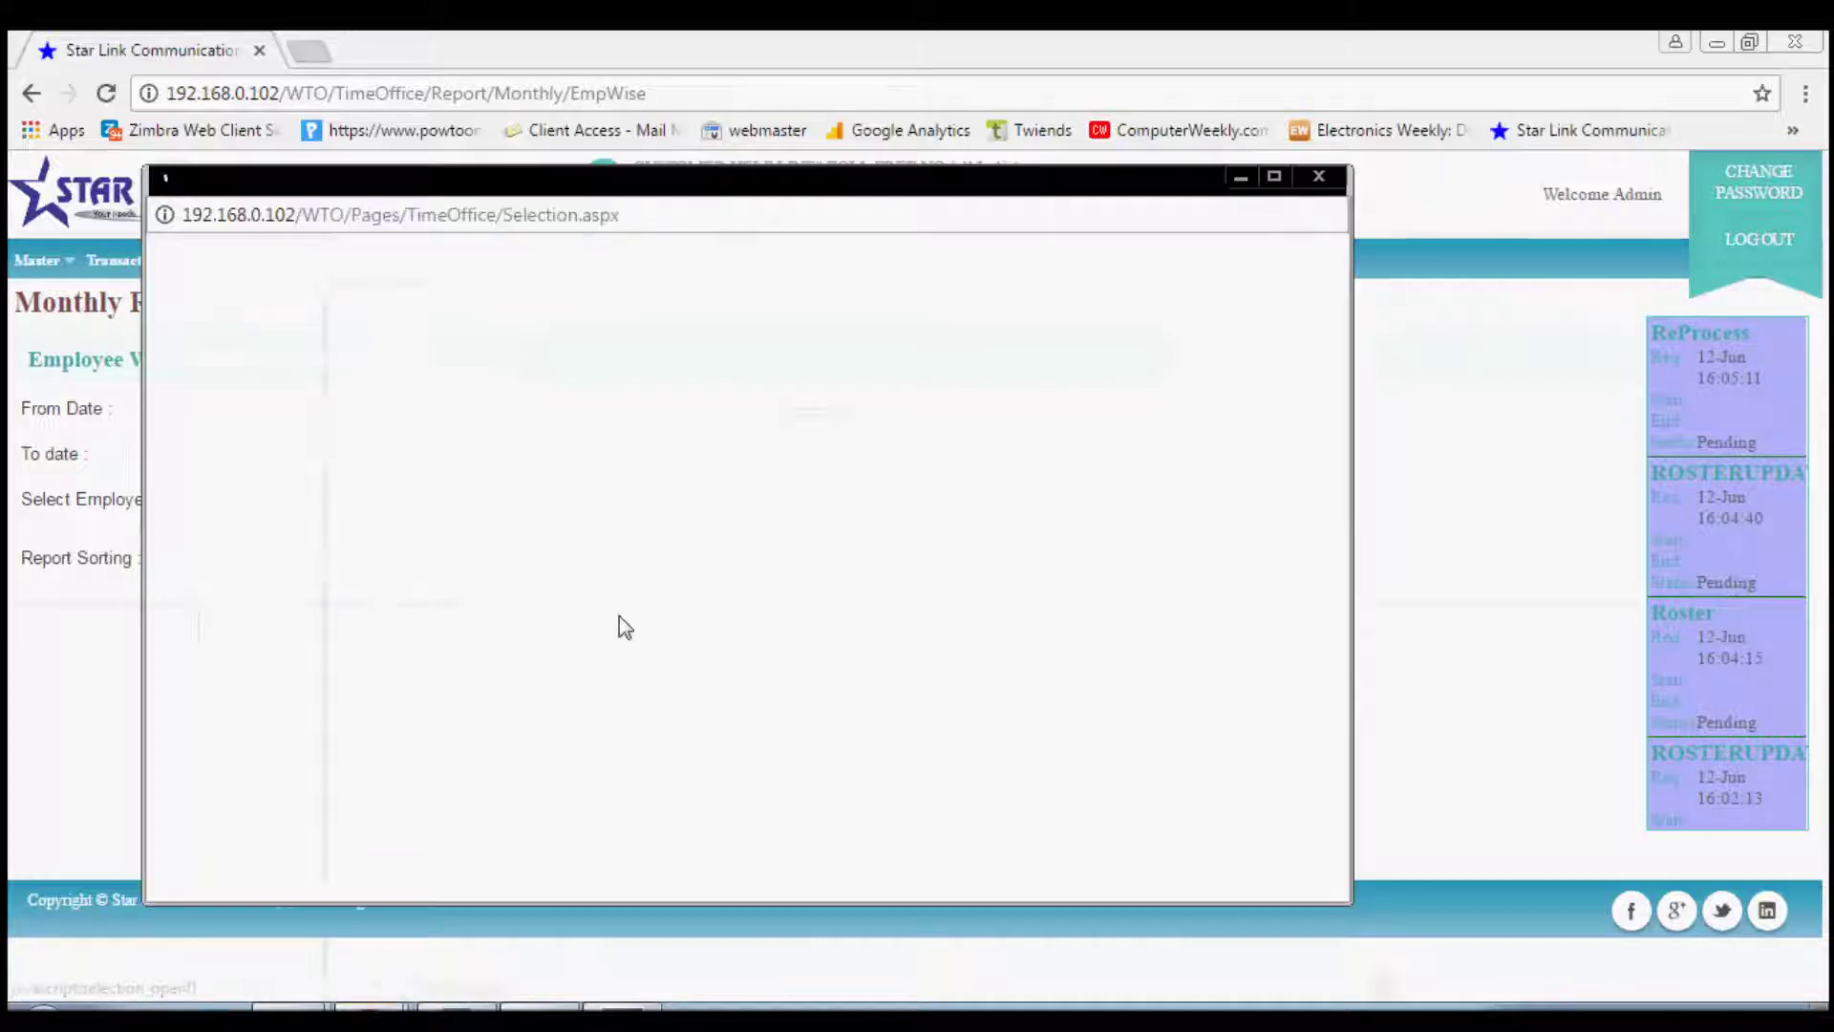
pyautogui.click(635, 819)
pyautogui.click(250, 623)
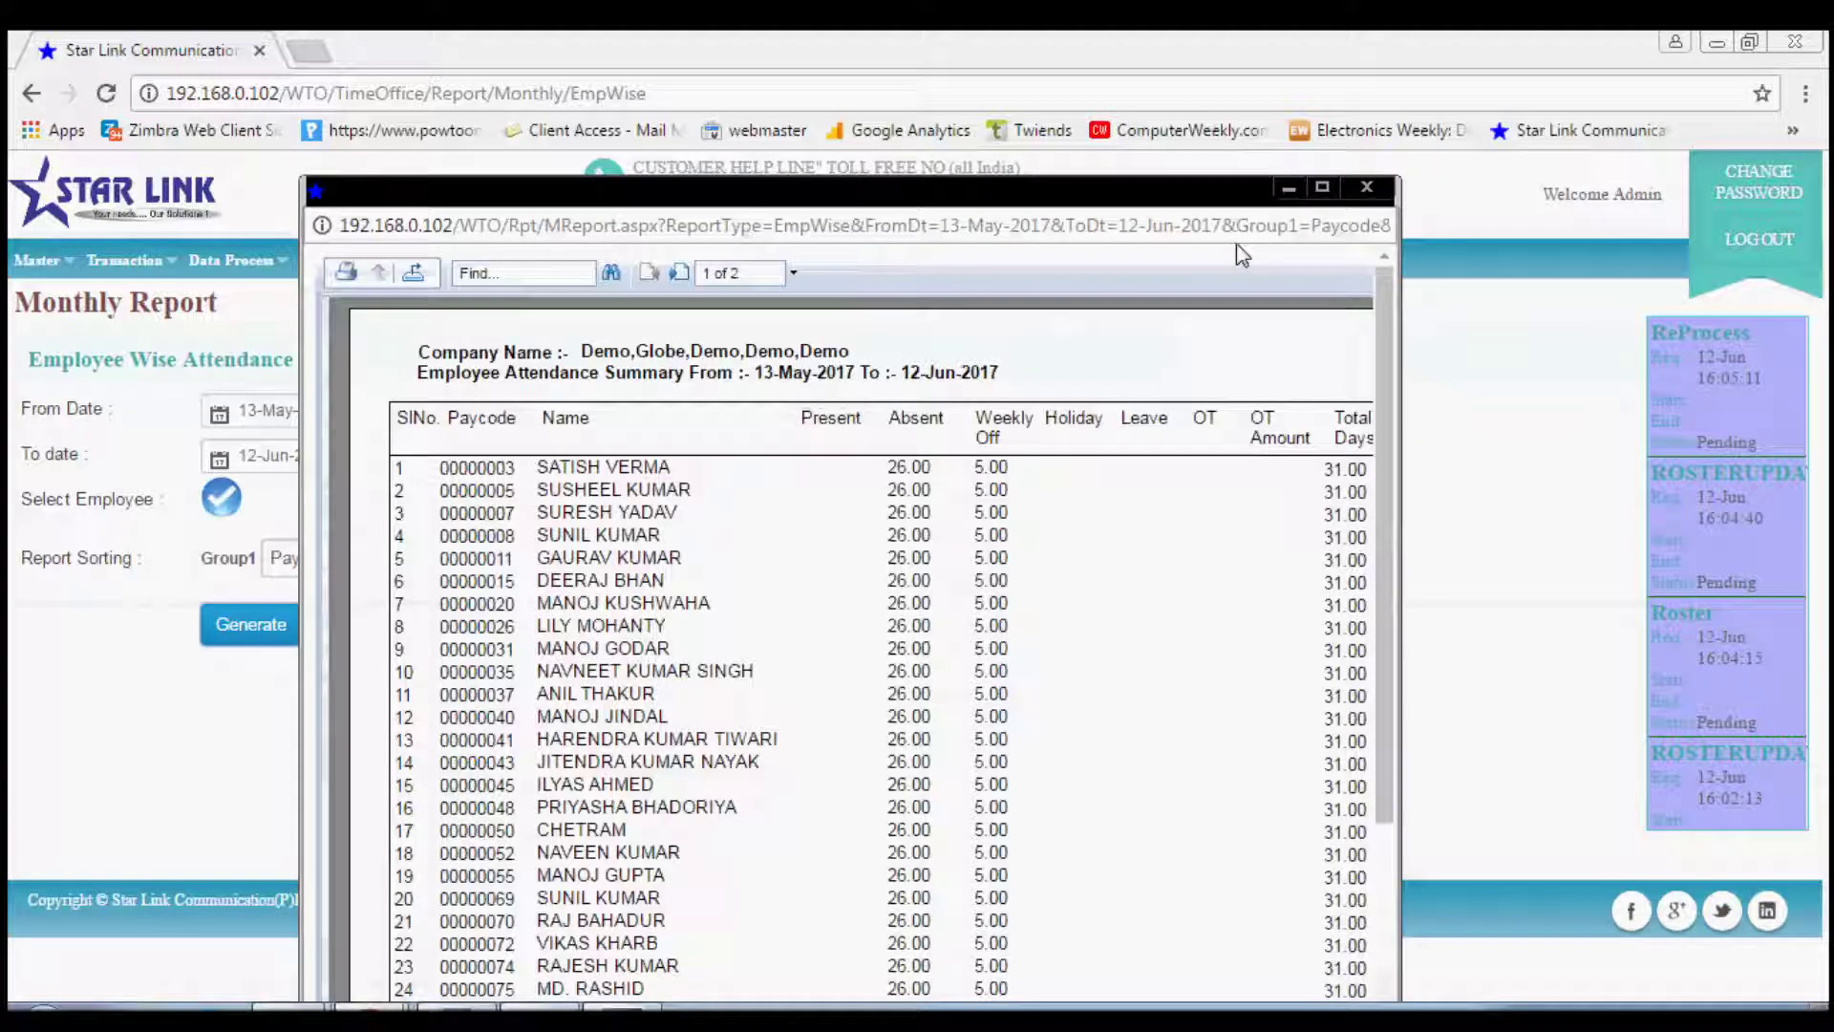
pyautogui.click(1365, 190)
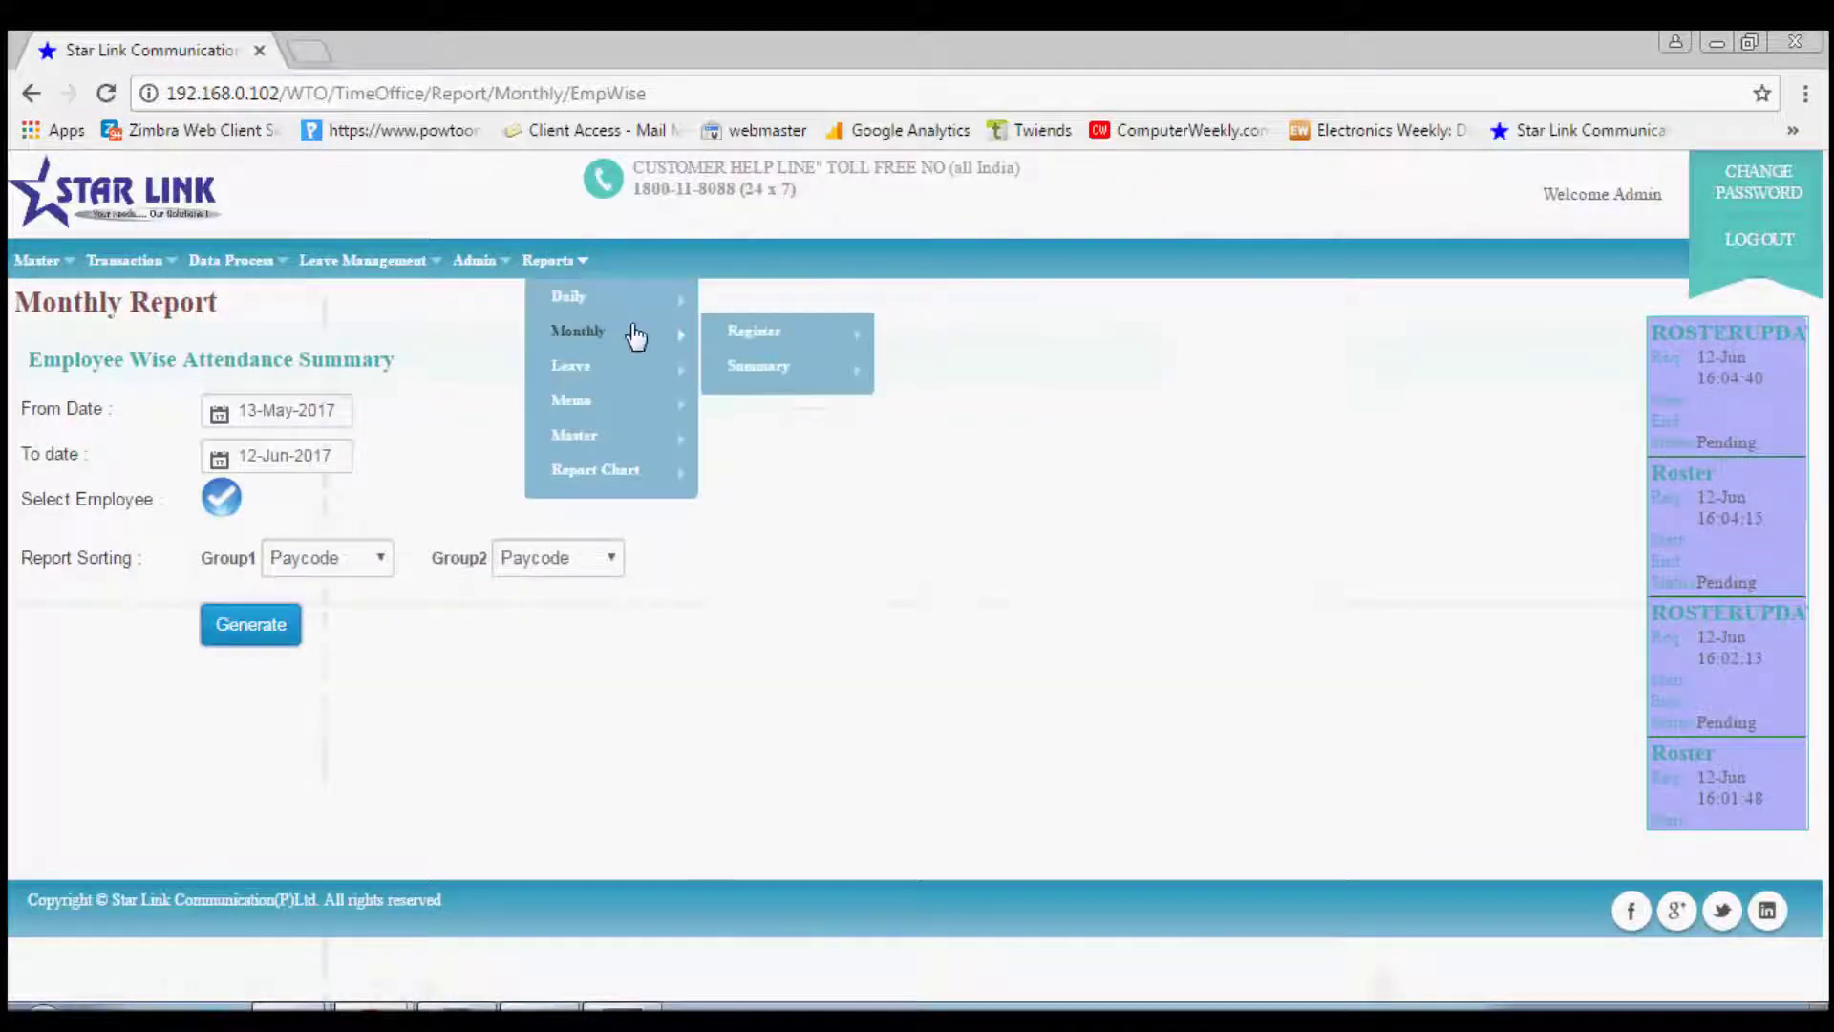
# Step: Generate the 3-page 2017 Leave Card report for all employees, then close it
pyautogui.moveTo(759, 361)
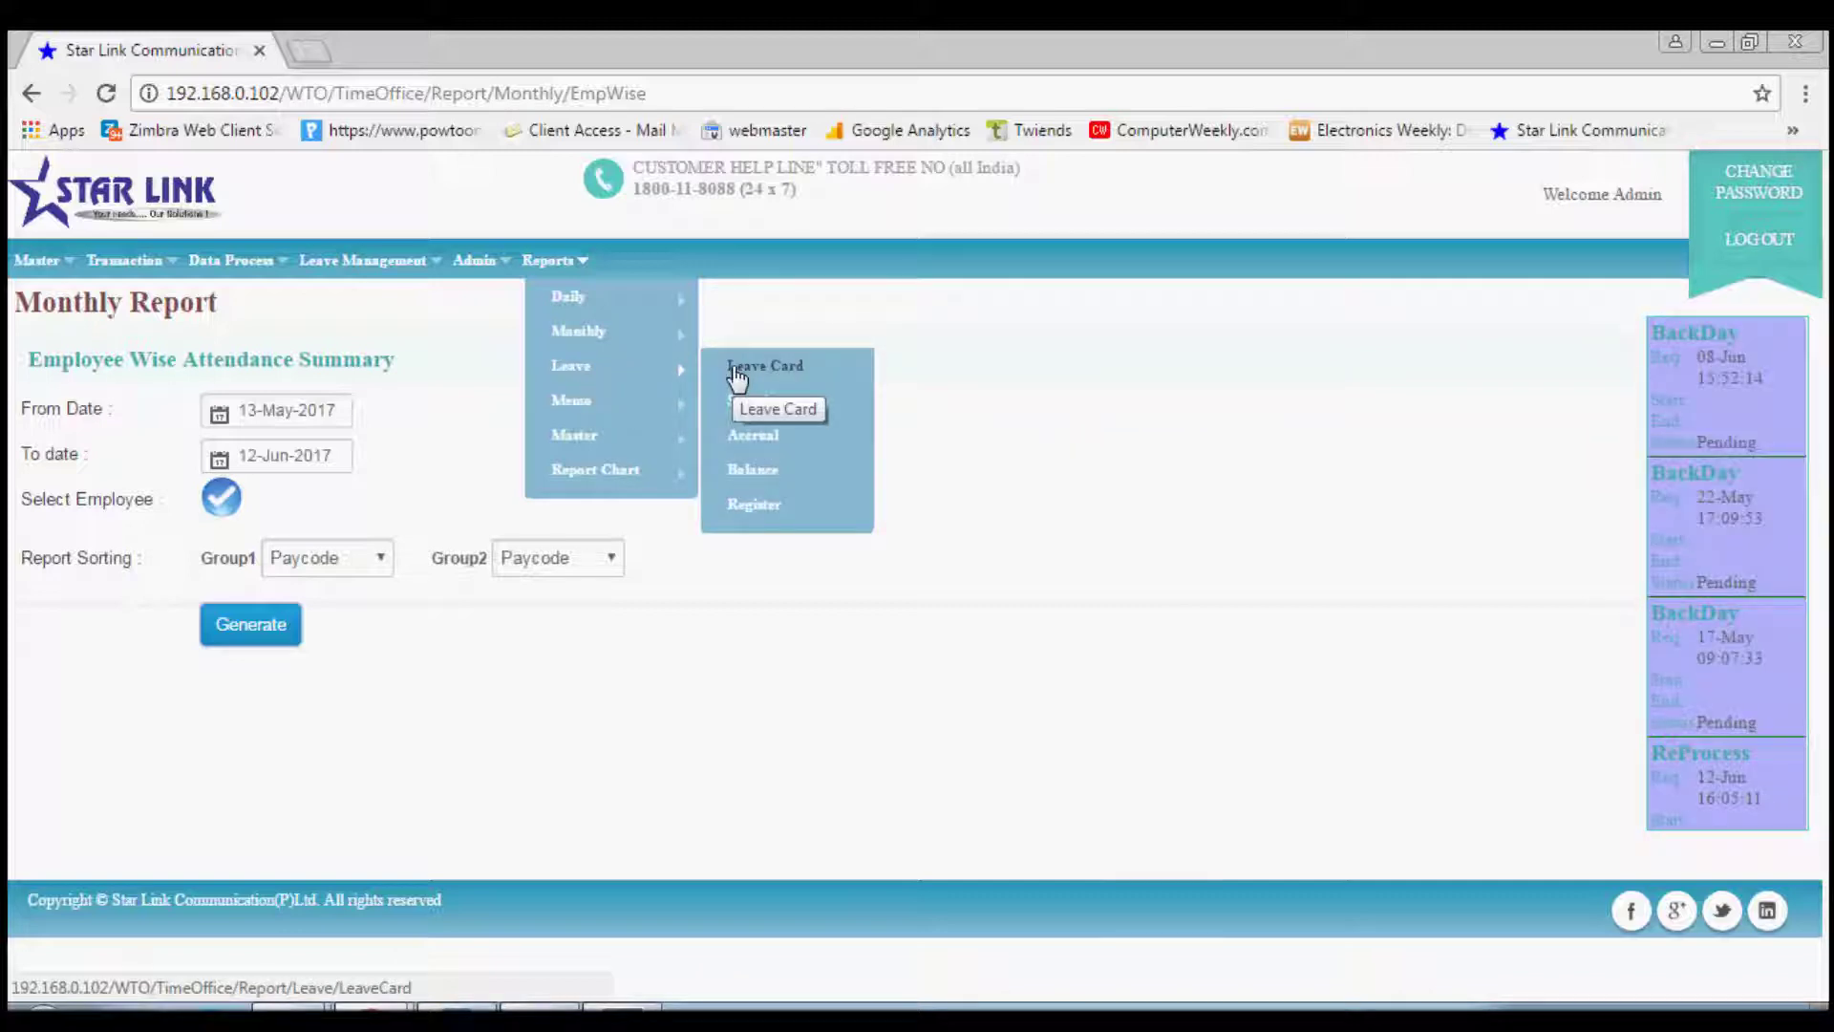
pyautogui.click(791, 372)
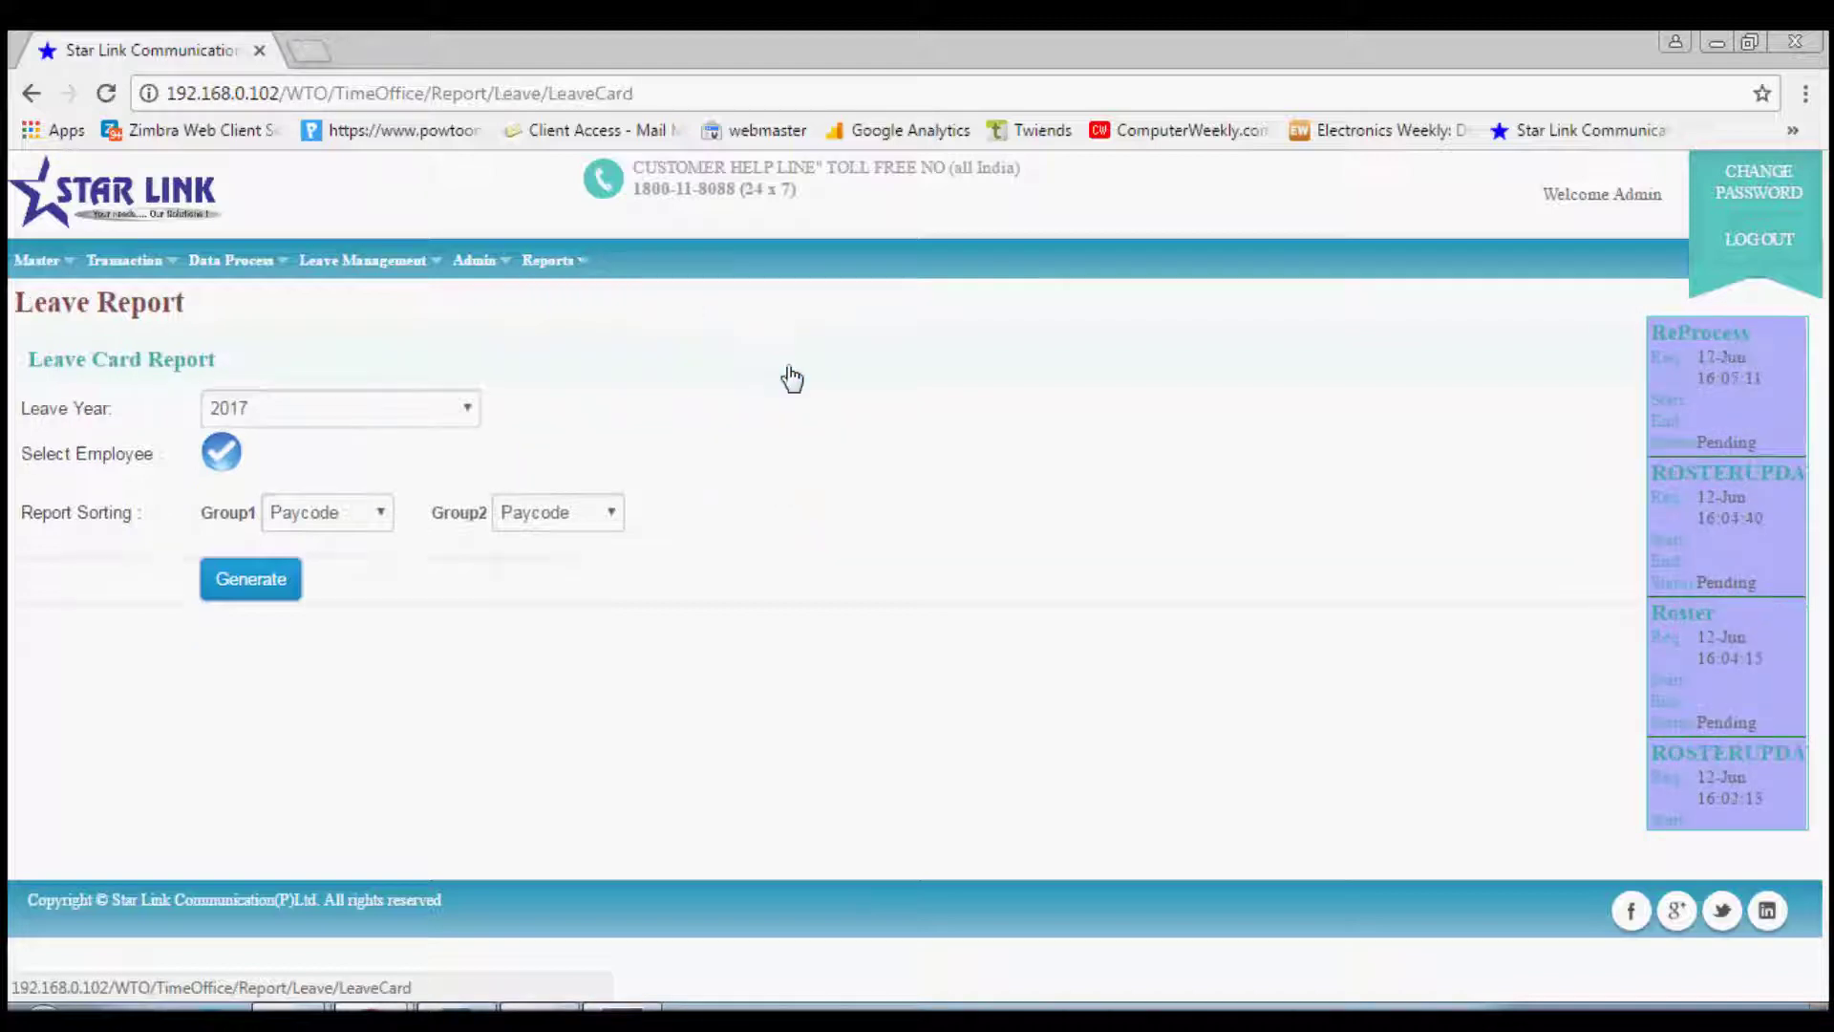
pyautogui.click(220, 449)
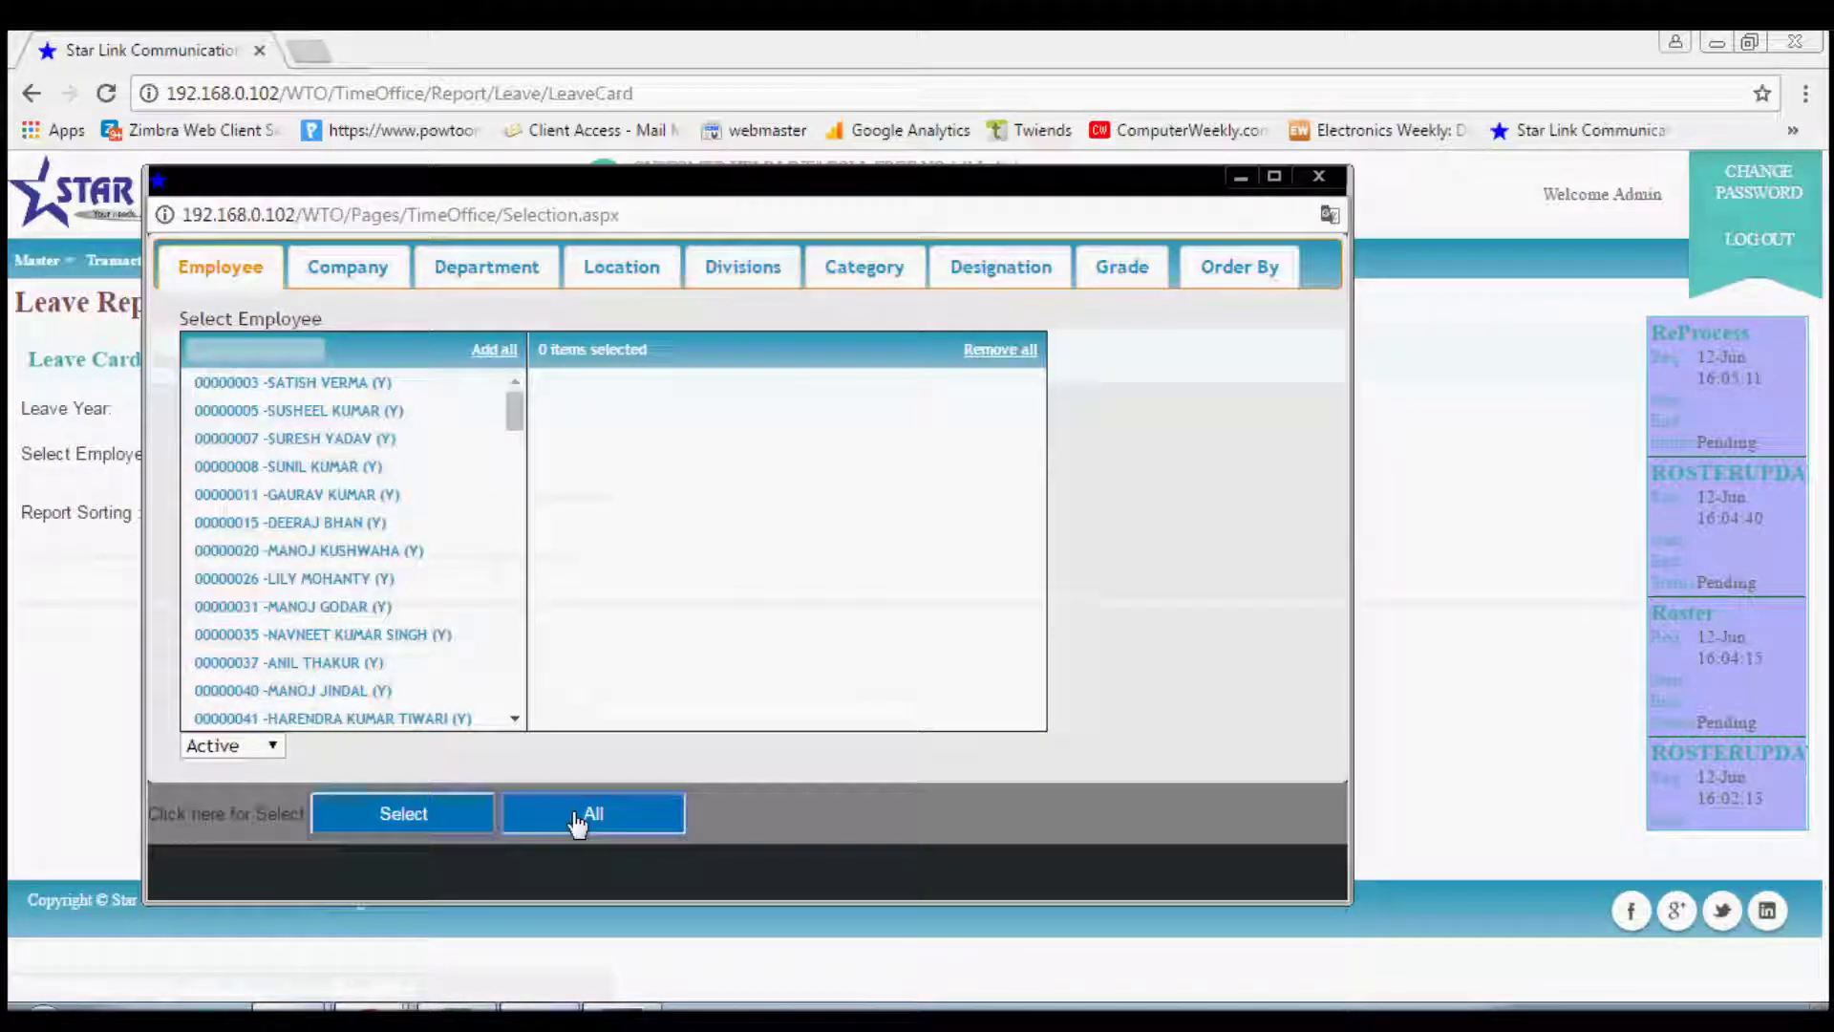
pyautogui.click(578, 816)
pyautogui.click(253, 580)
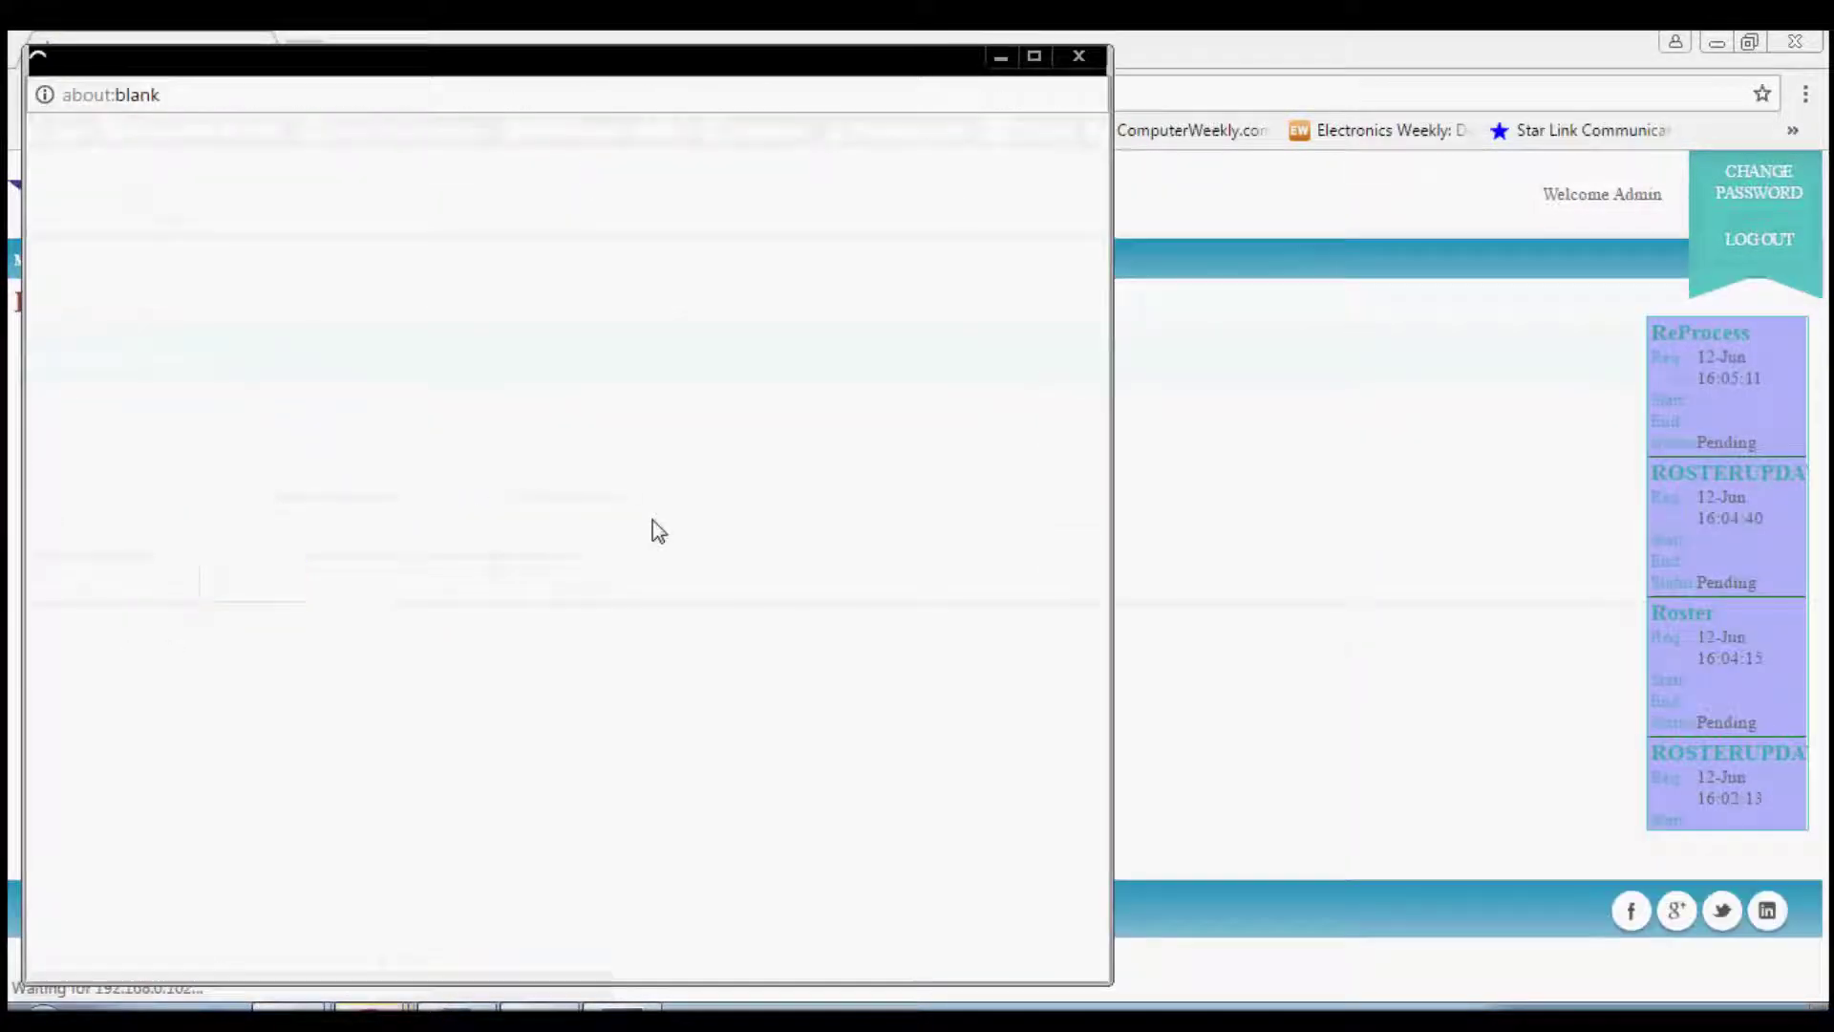
pyautogui.click(1079, 59)
pyautogui.click(549, 260)
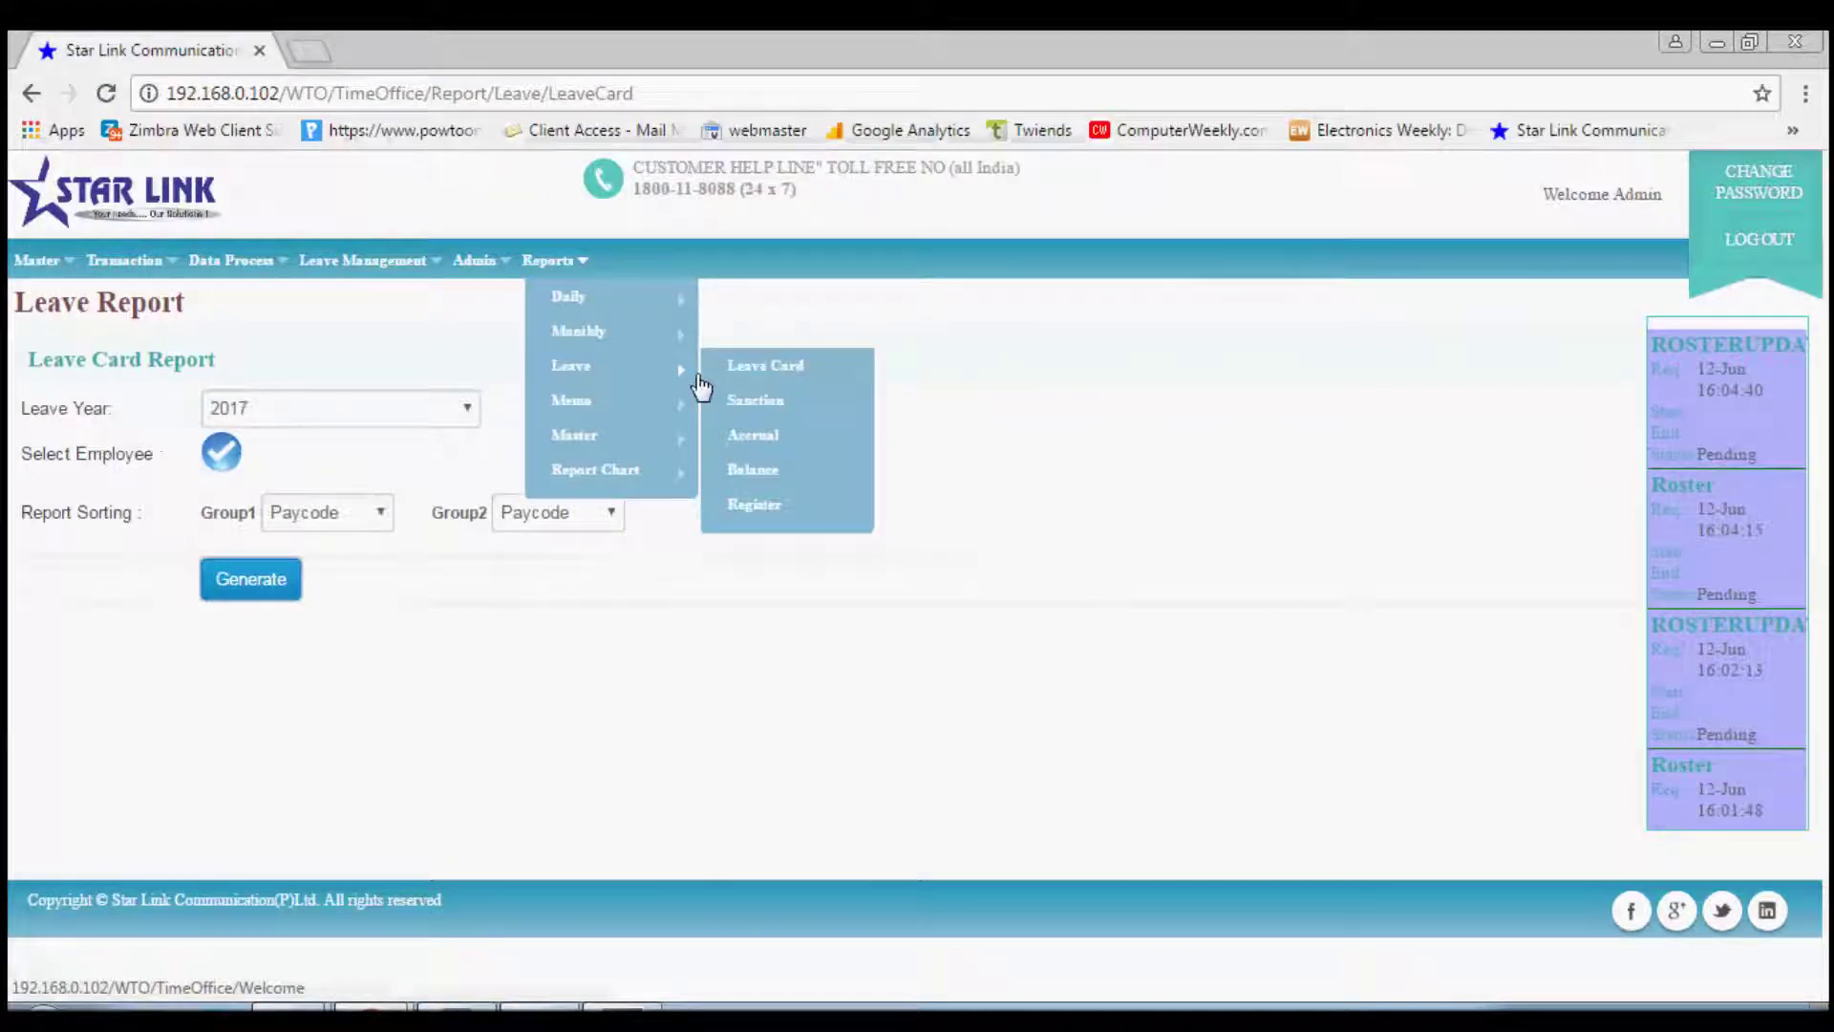
# Step: Run the May 2017 Leave Sanction report for all employees and dismiss the No Data message
pyautogui.click(740, 409)
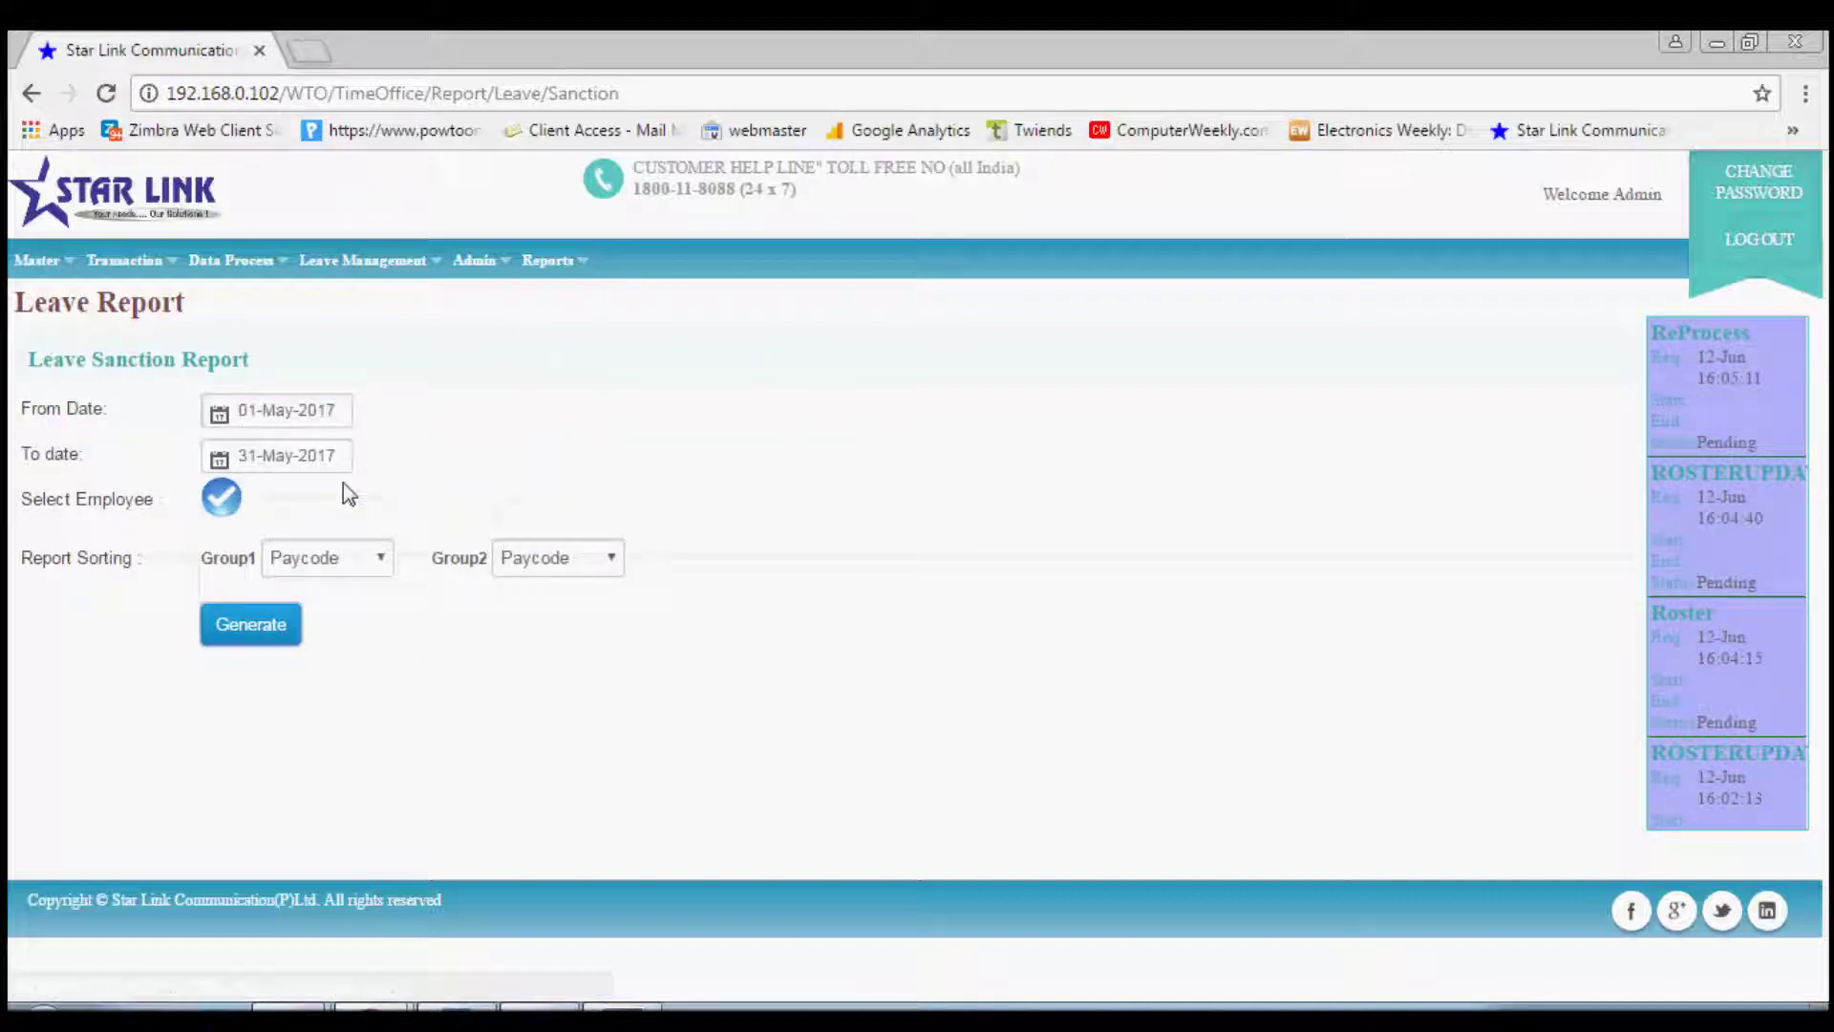
pyautogui.click(216, 508)
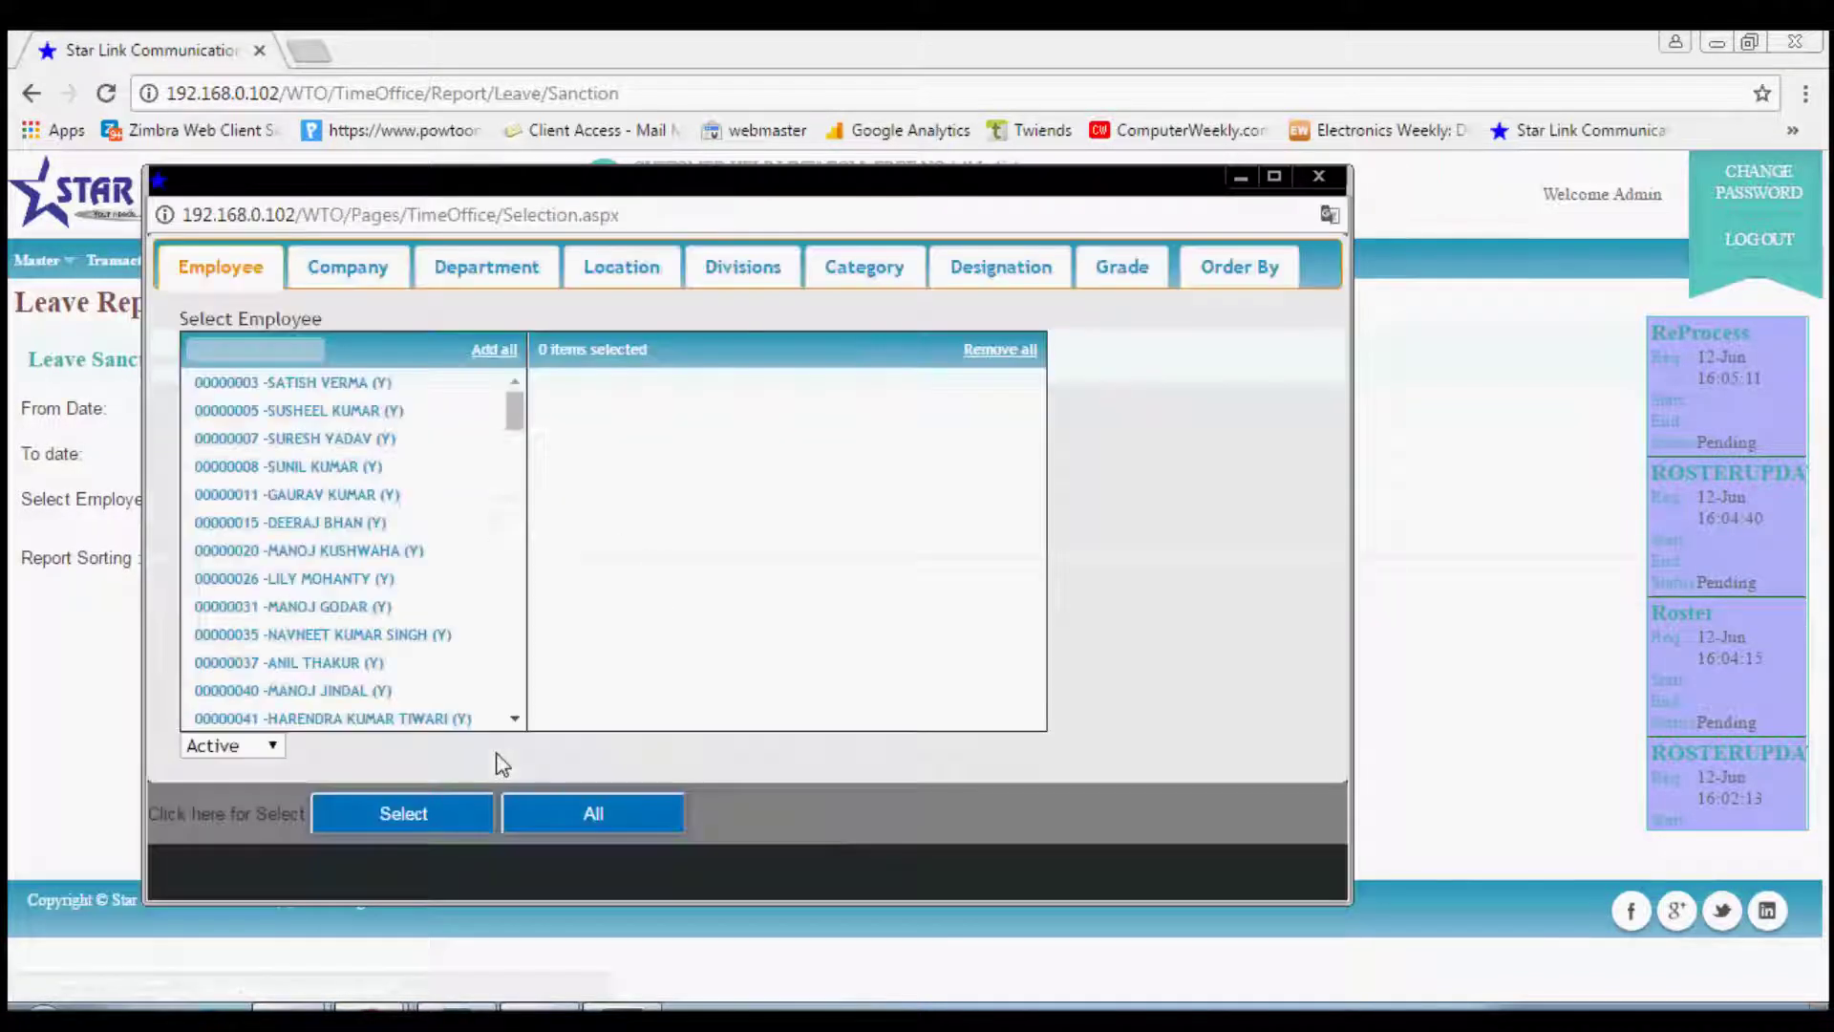
pyautogui.click(555, 818)
pyautogui.click(251, 624)
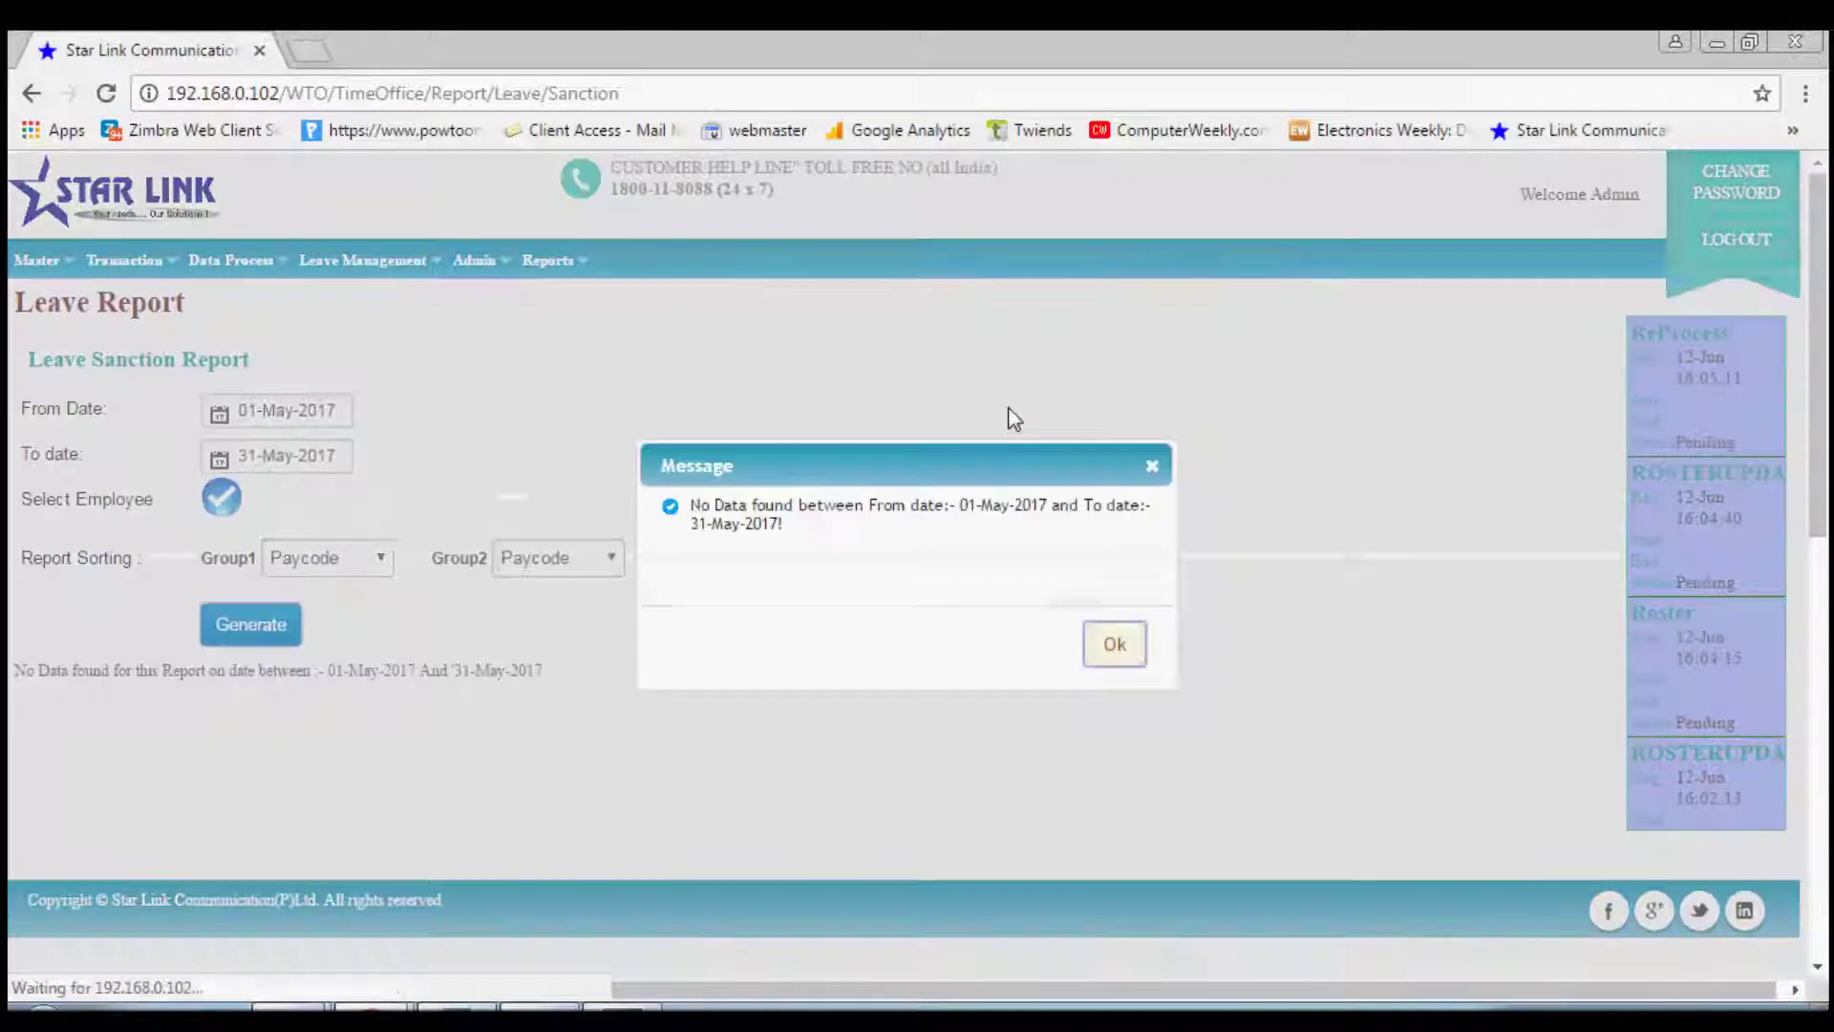
pyautogui.click(1114, 644)
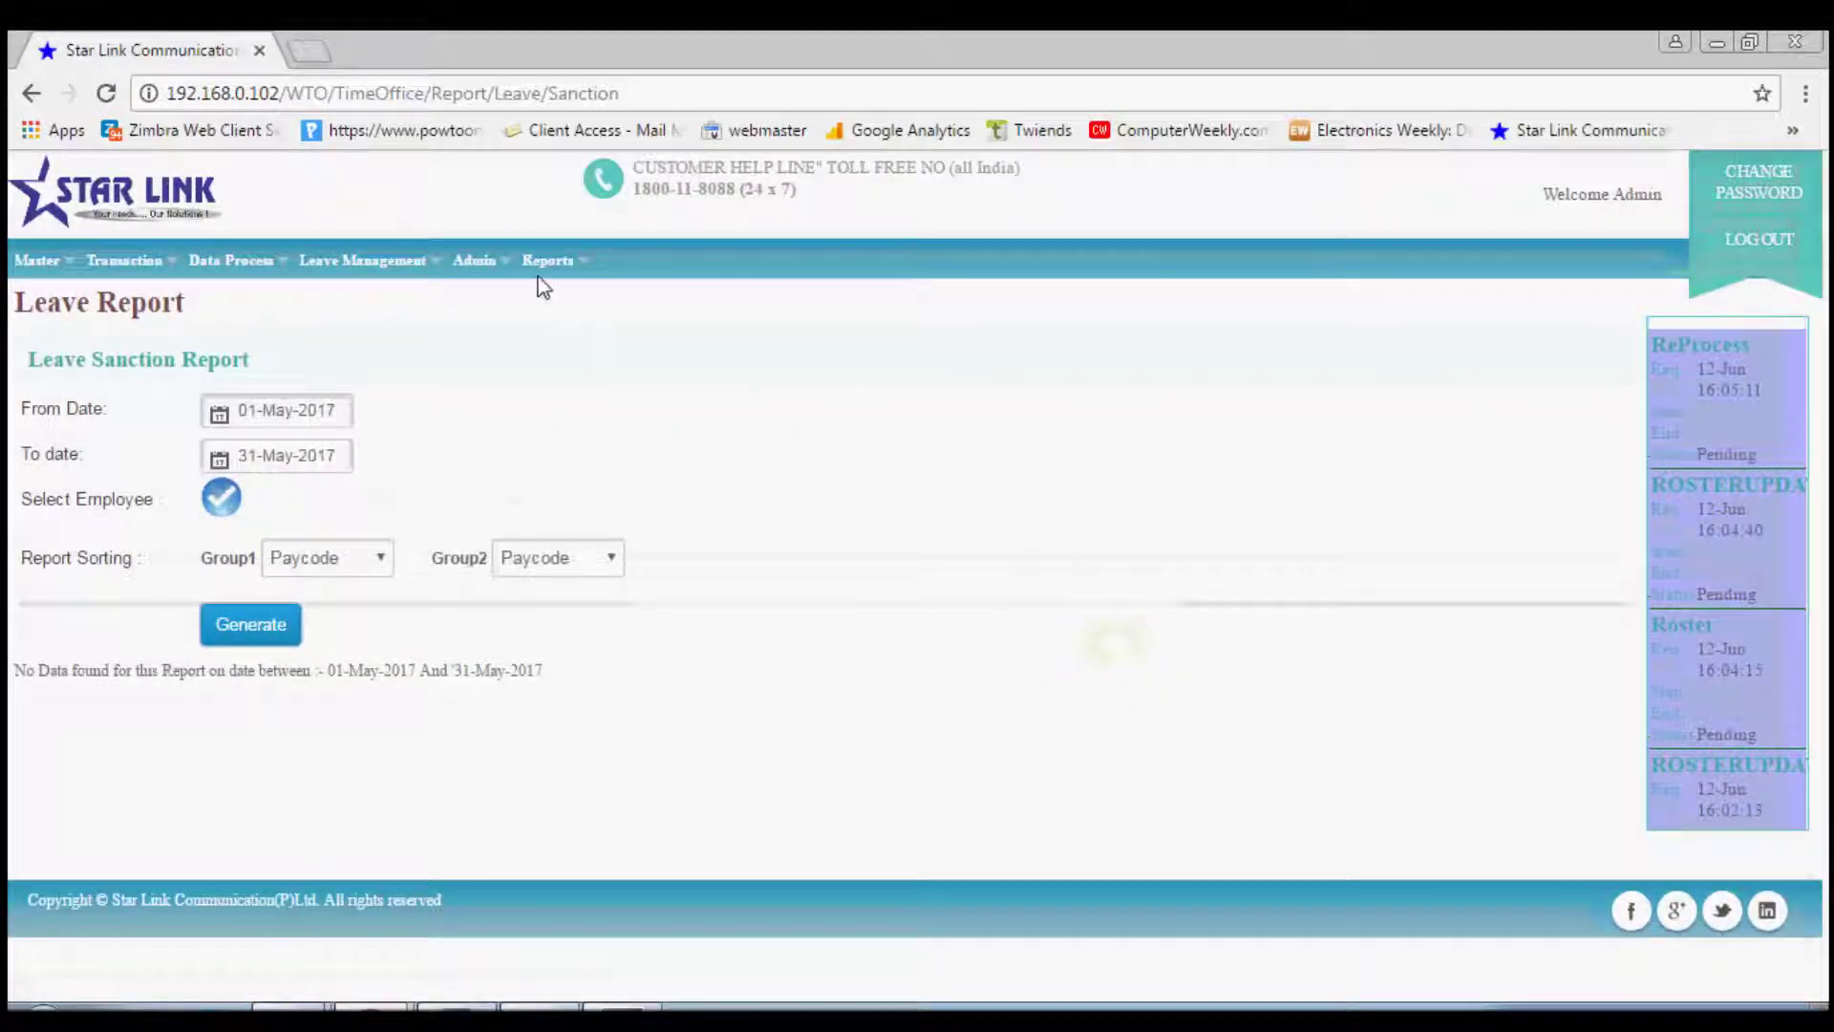
pyautogui.moveTo(559, 268)
pyautogui.moveTo(620, 376)
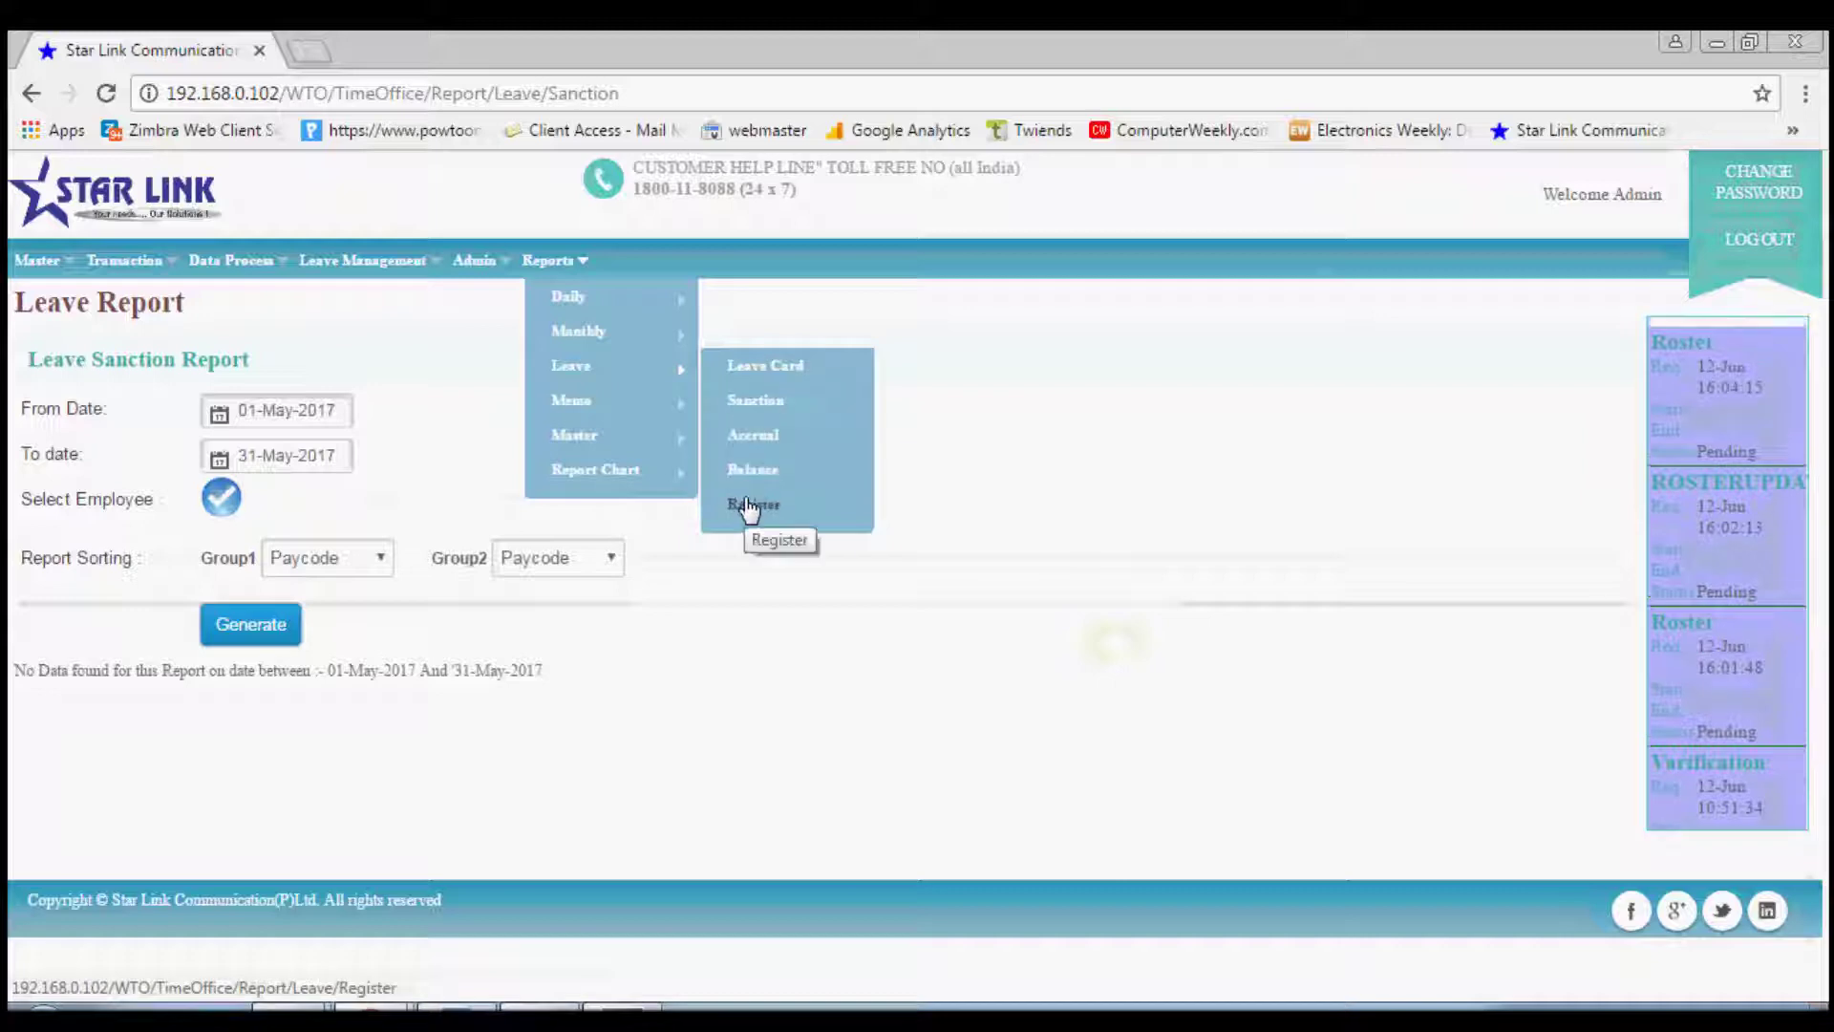
pyautogui.moveTo(598, 409)
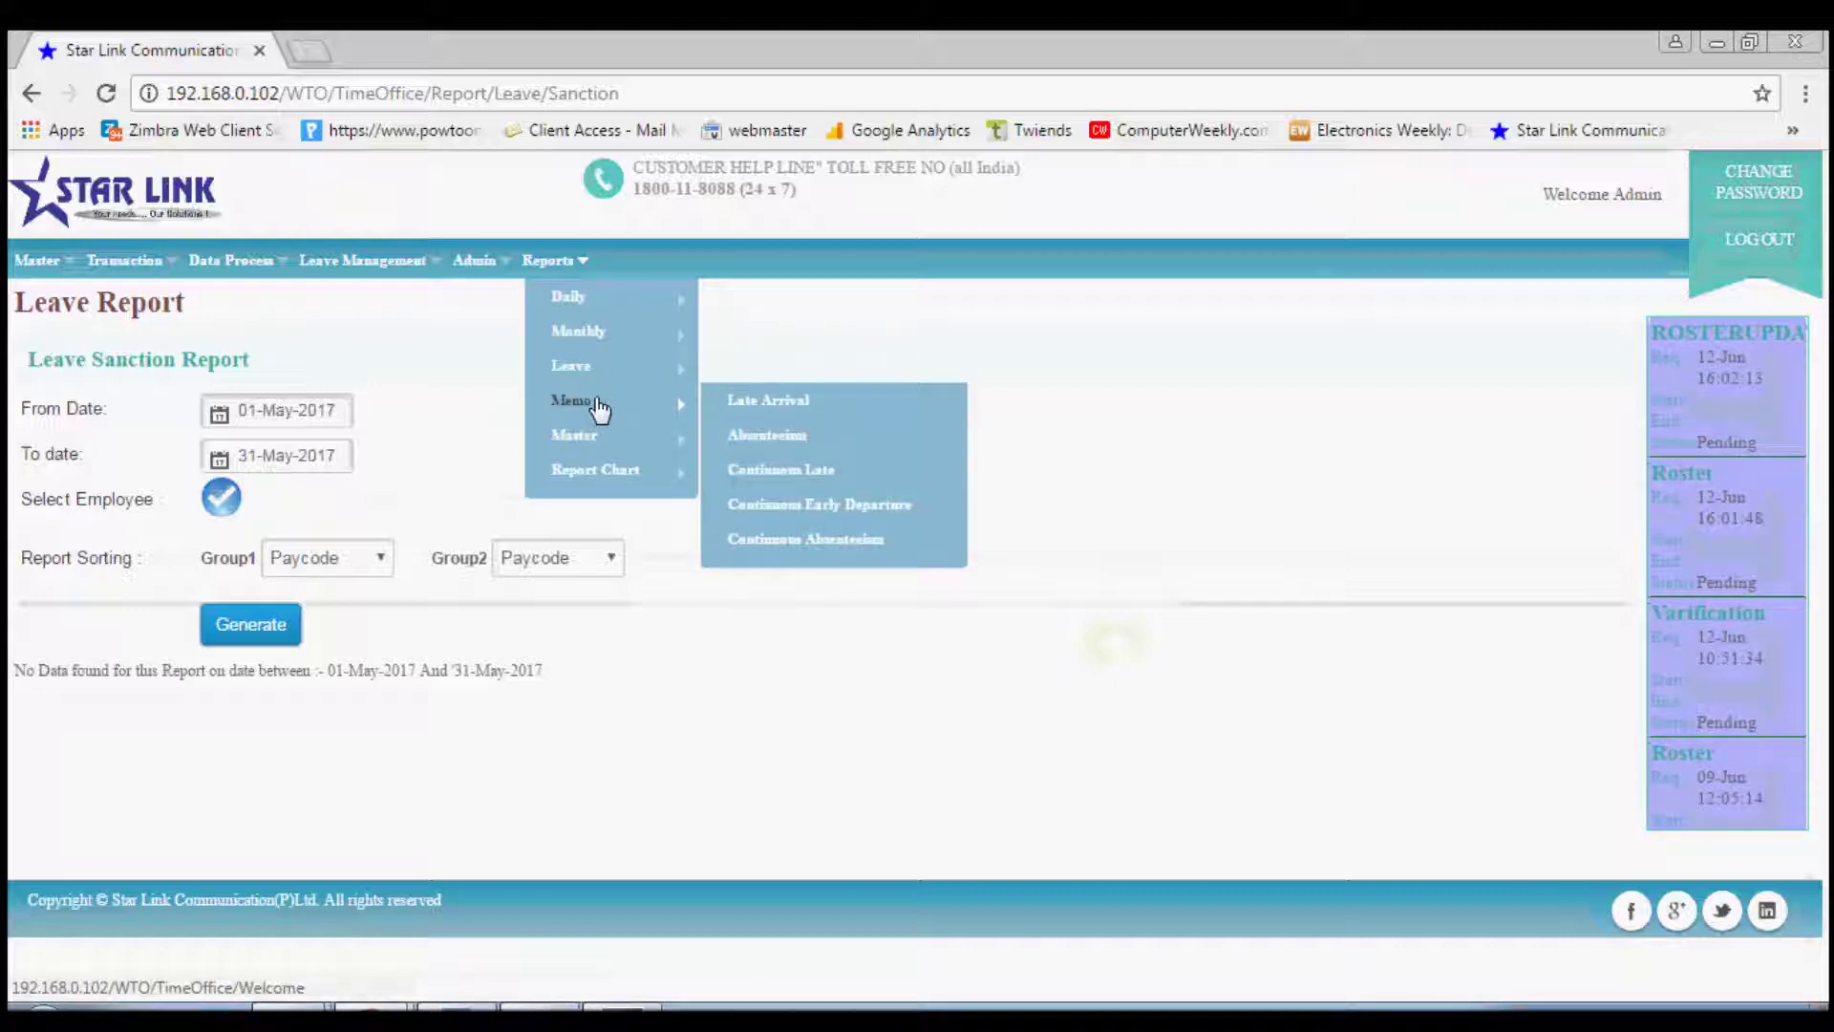
# Step: Run the Late Arrival memo report for all employees on 12-Jun-2017 and dismiss the no-data alert
pyautogui.click(796, 406)
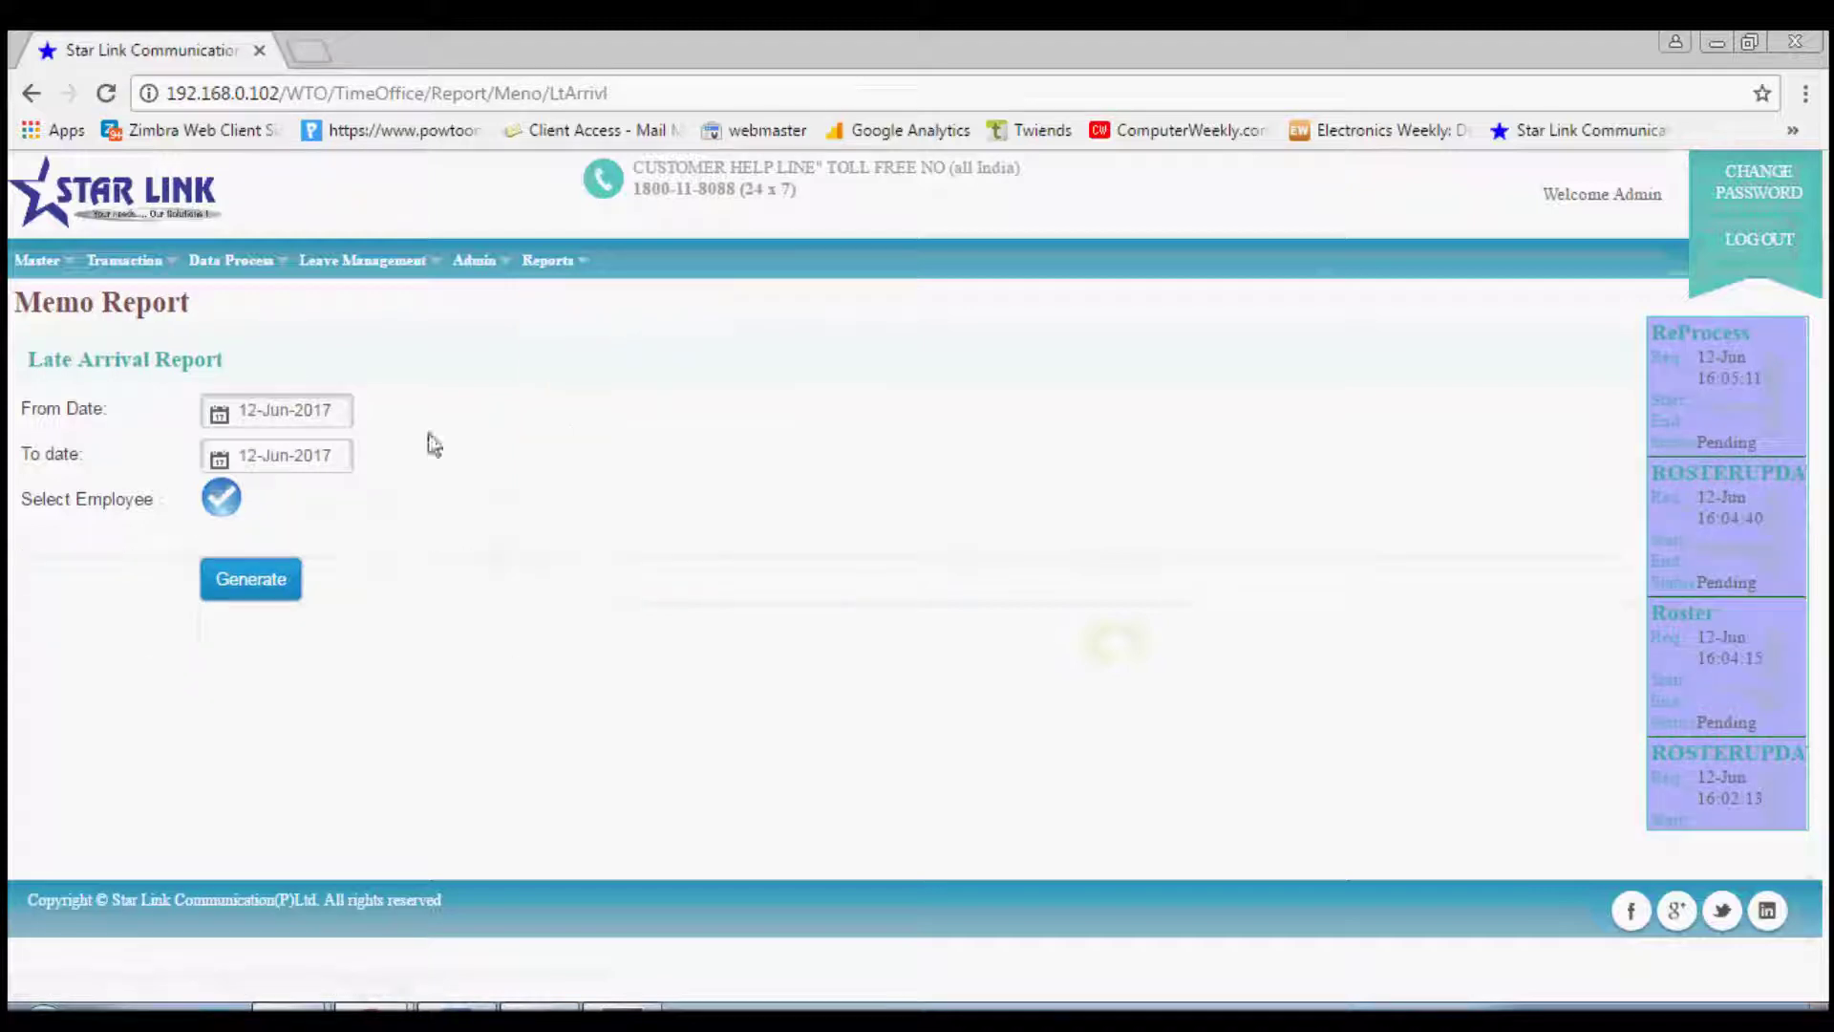
pyautogui.click(221, 494)
pyautogui.click(566, 822)
pyautogui.click(277, 588)
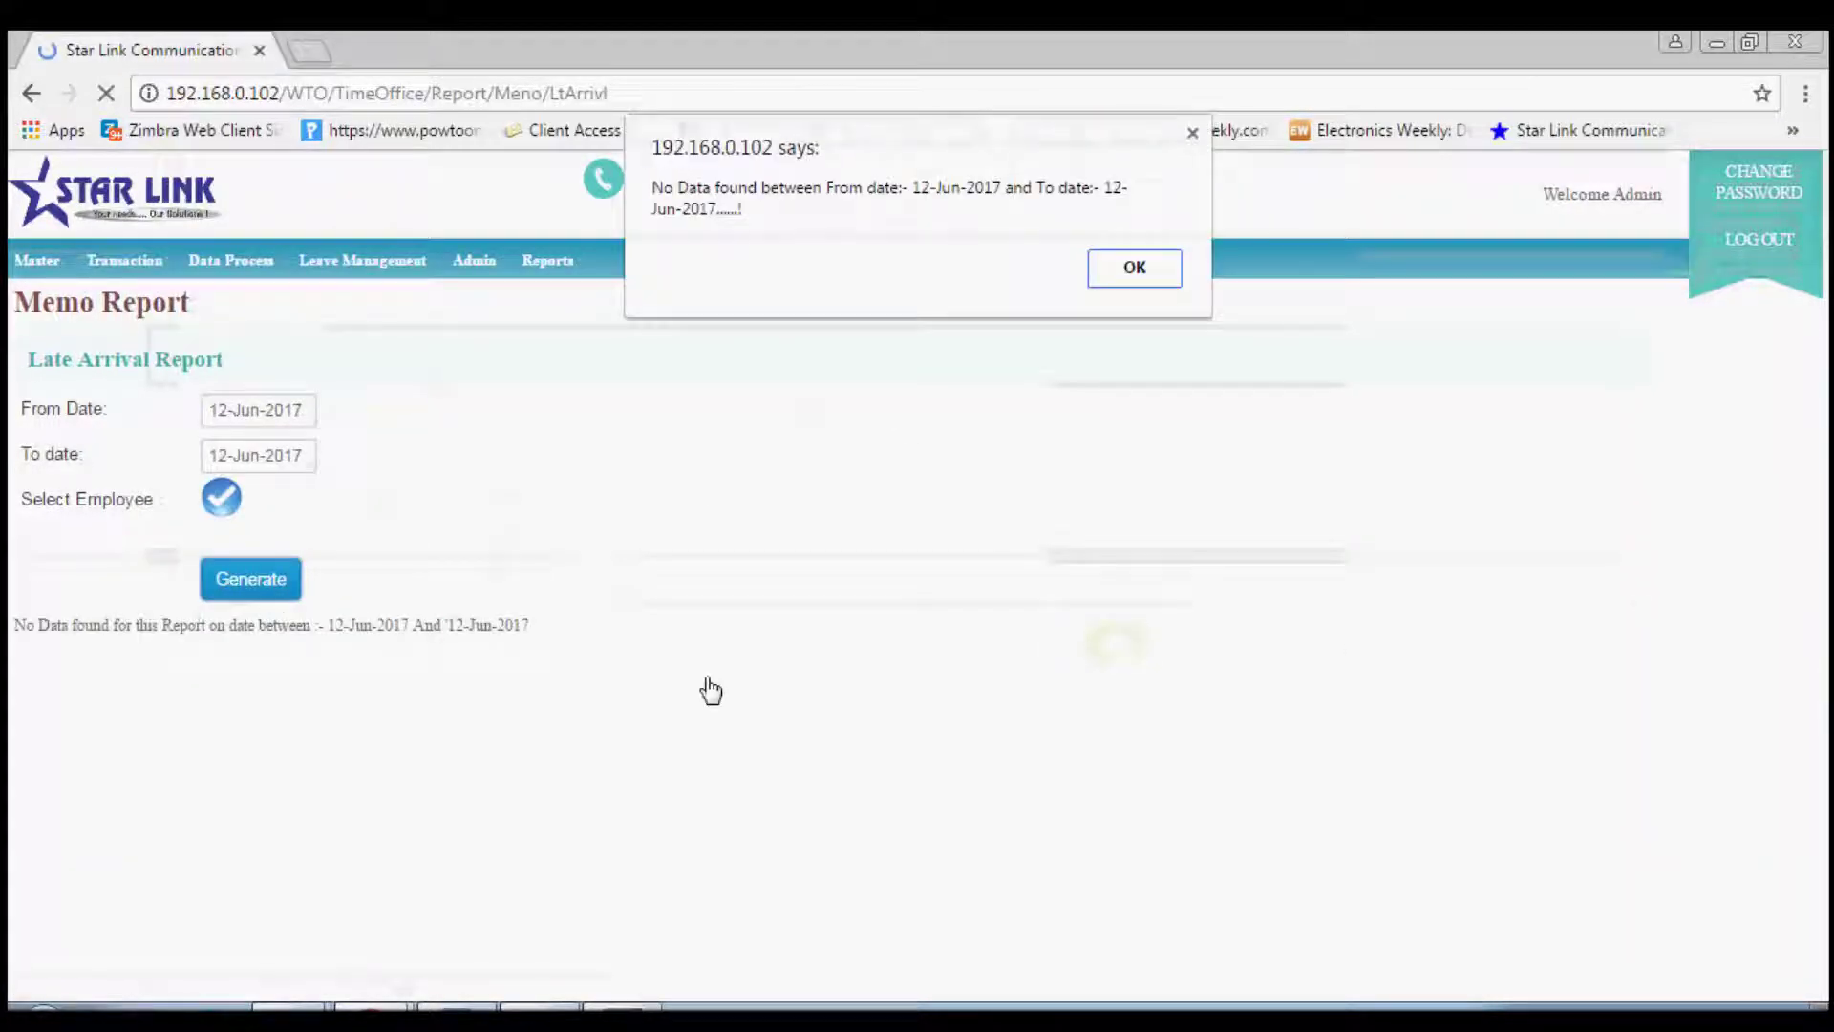
pyautogui.click(1134, 268)
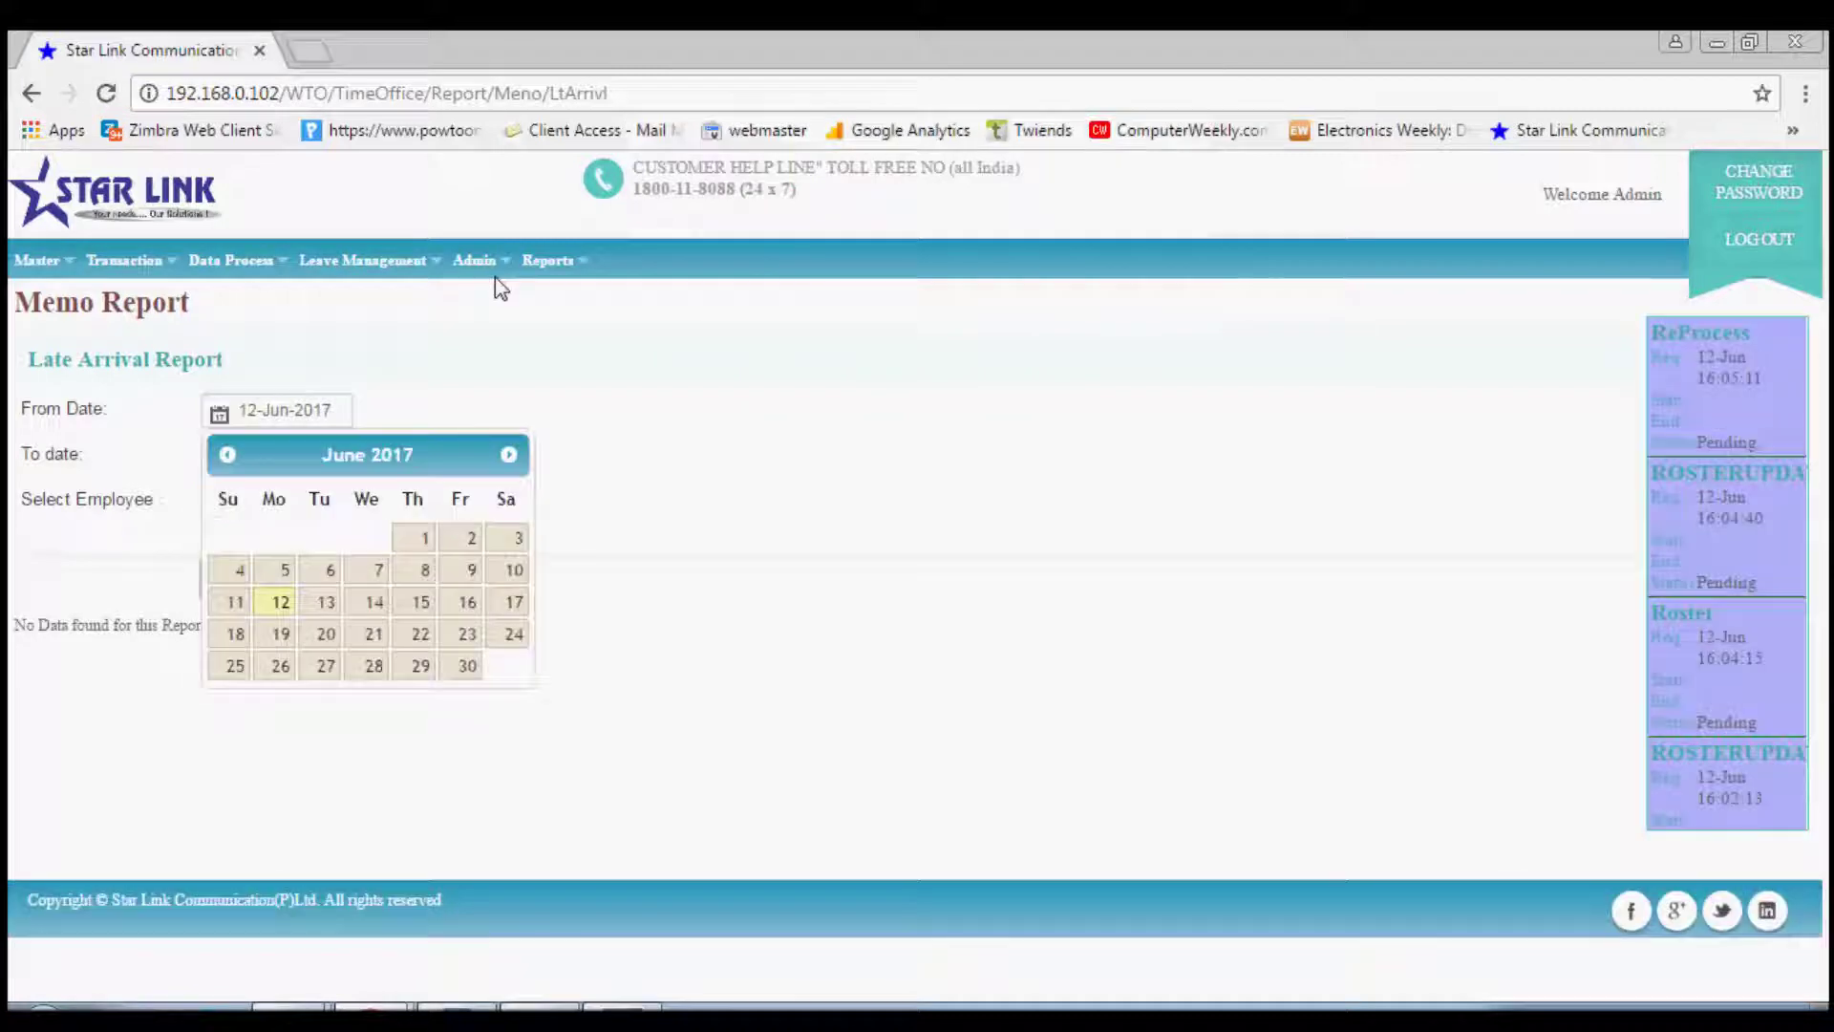
# Step: Bring up the Memo Absenteeism report form from the Reports menu
pyautogui.moveTo(496, 271)
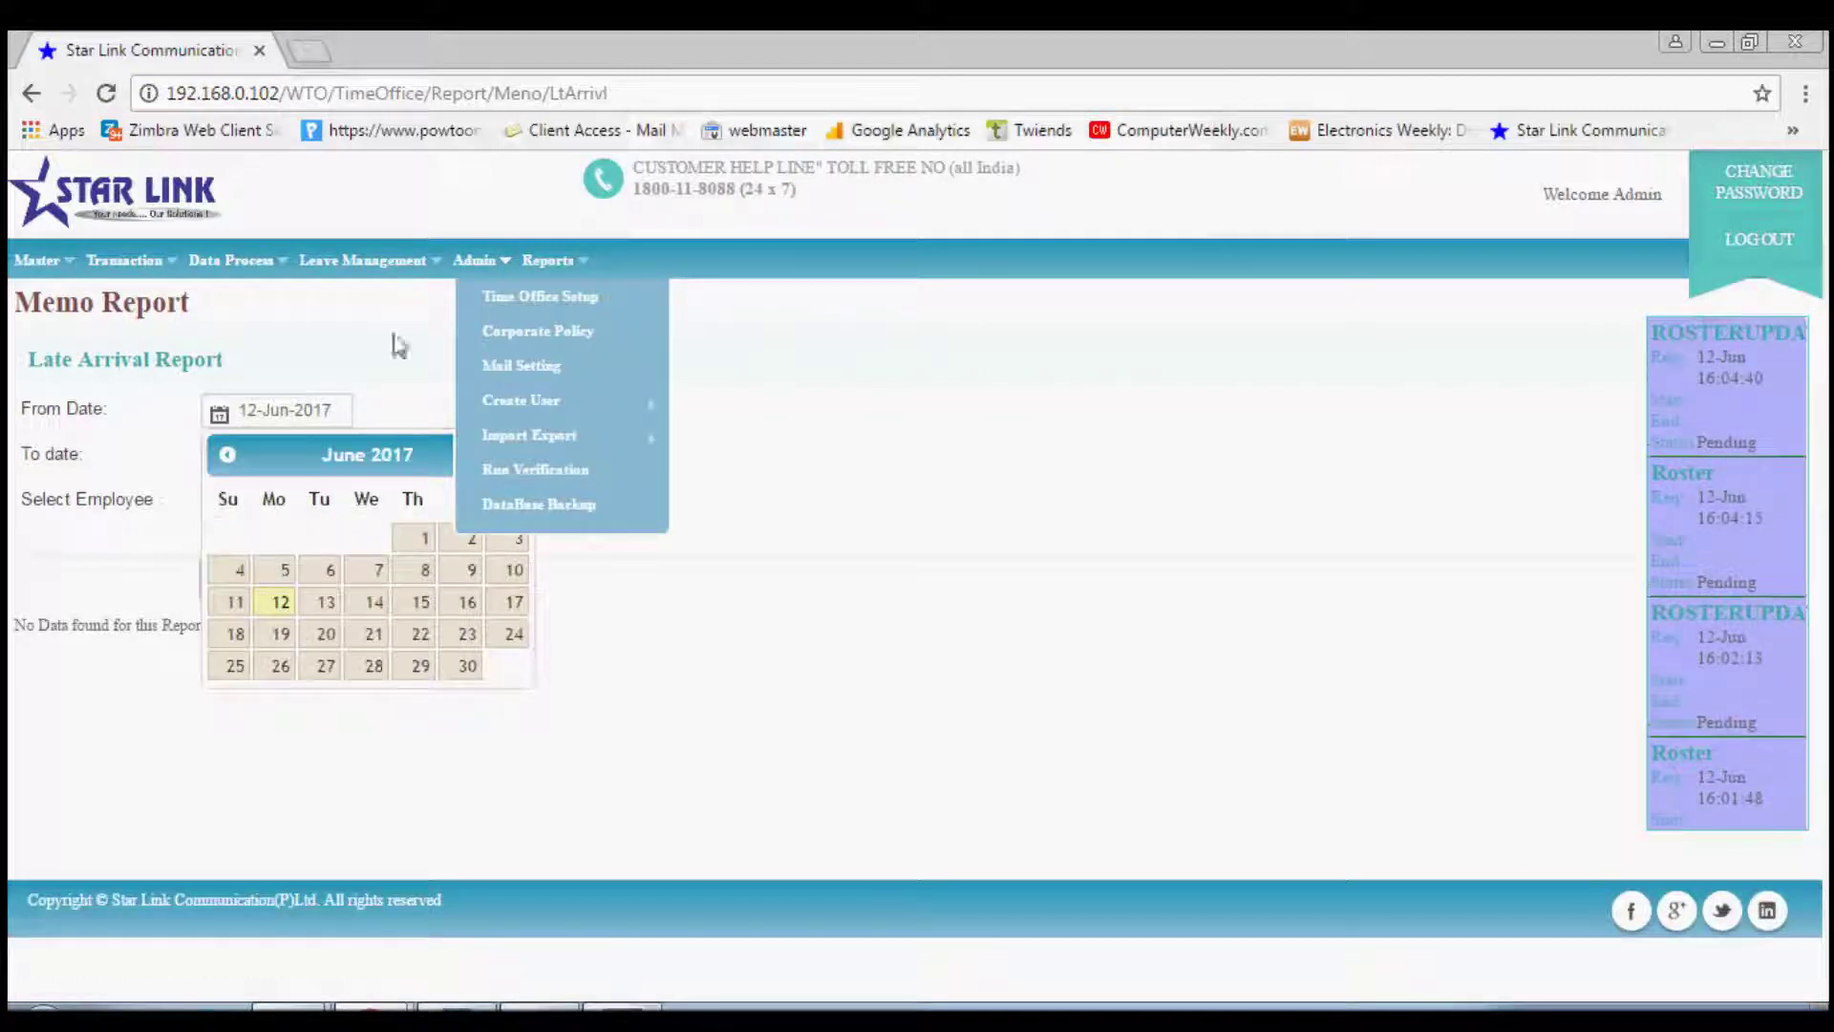
pyautogui.click(552, 260)
pyautogui.moveTo(599, 403)
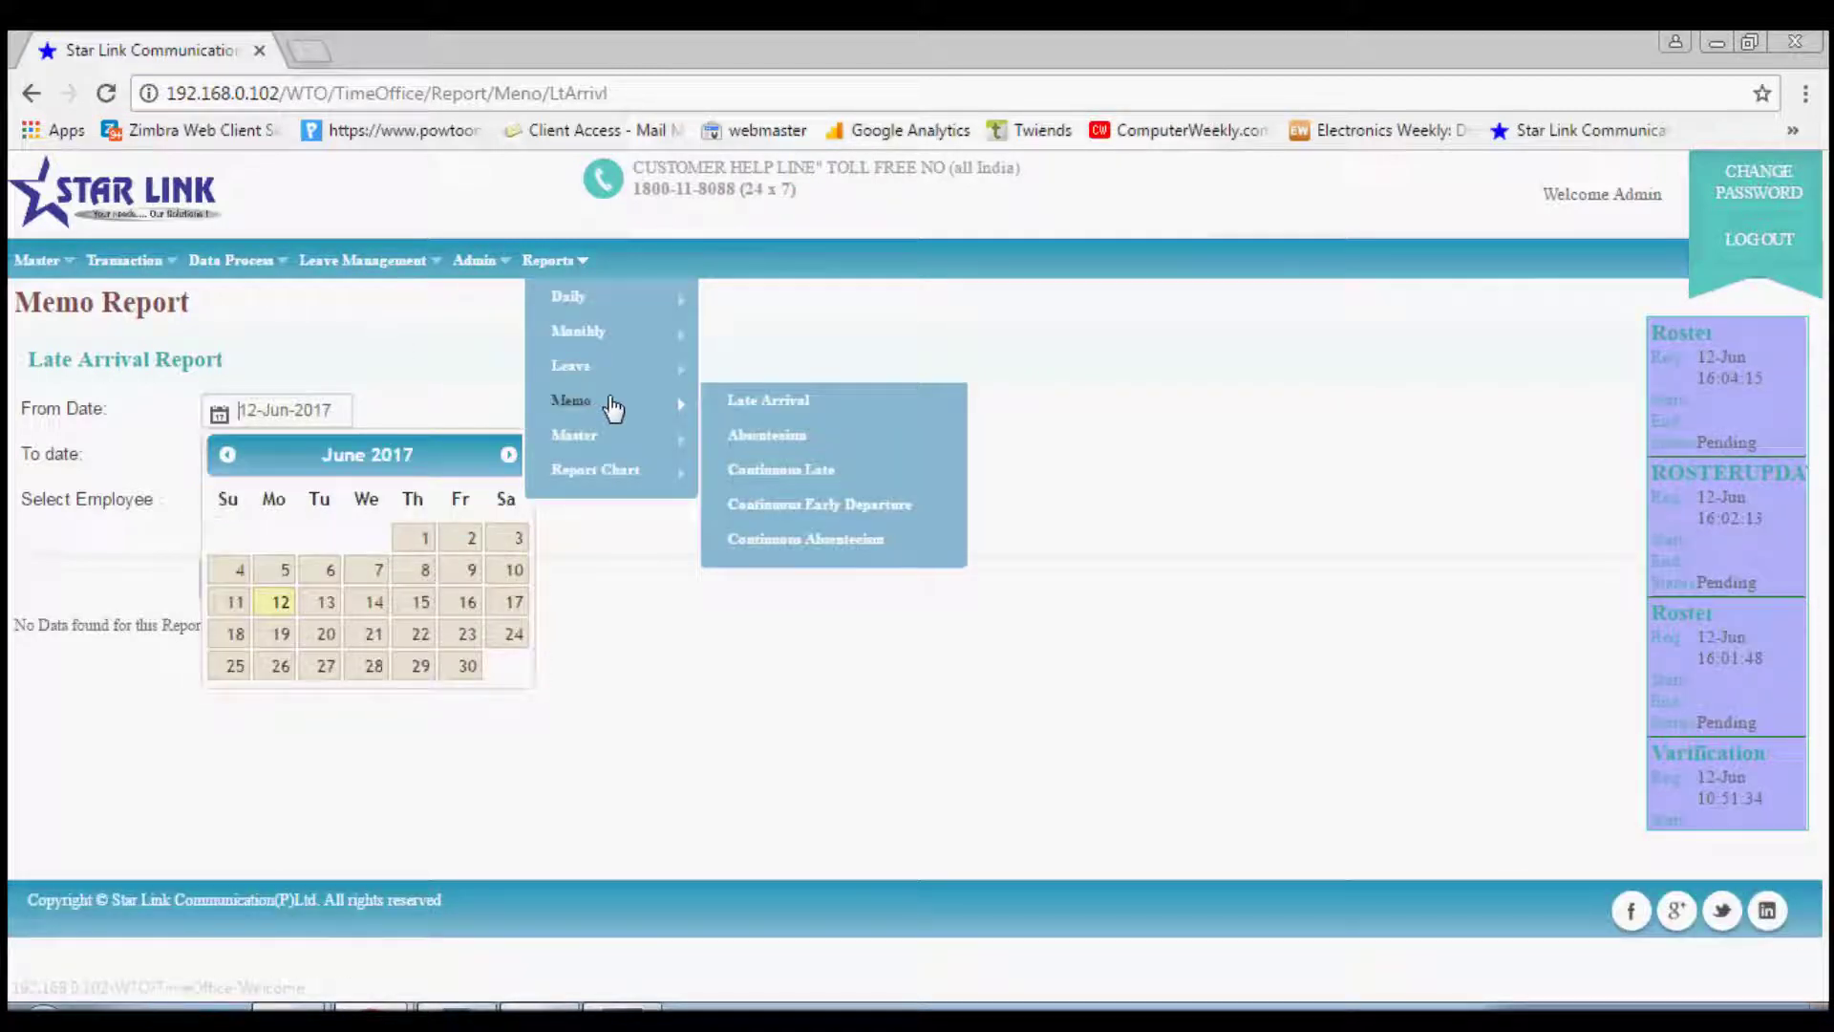
pyautogui.click(741, 435)
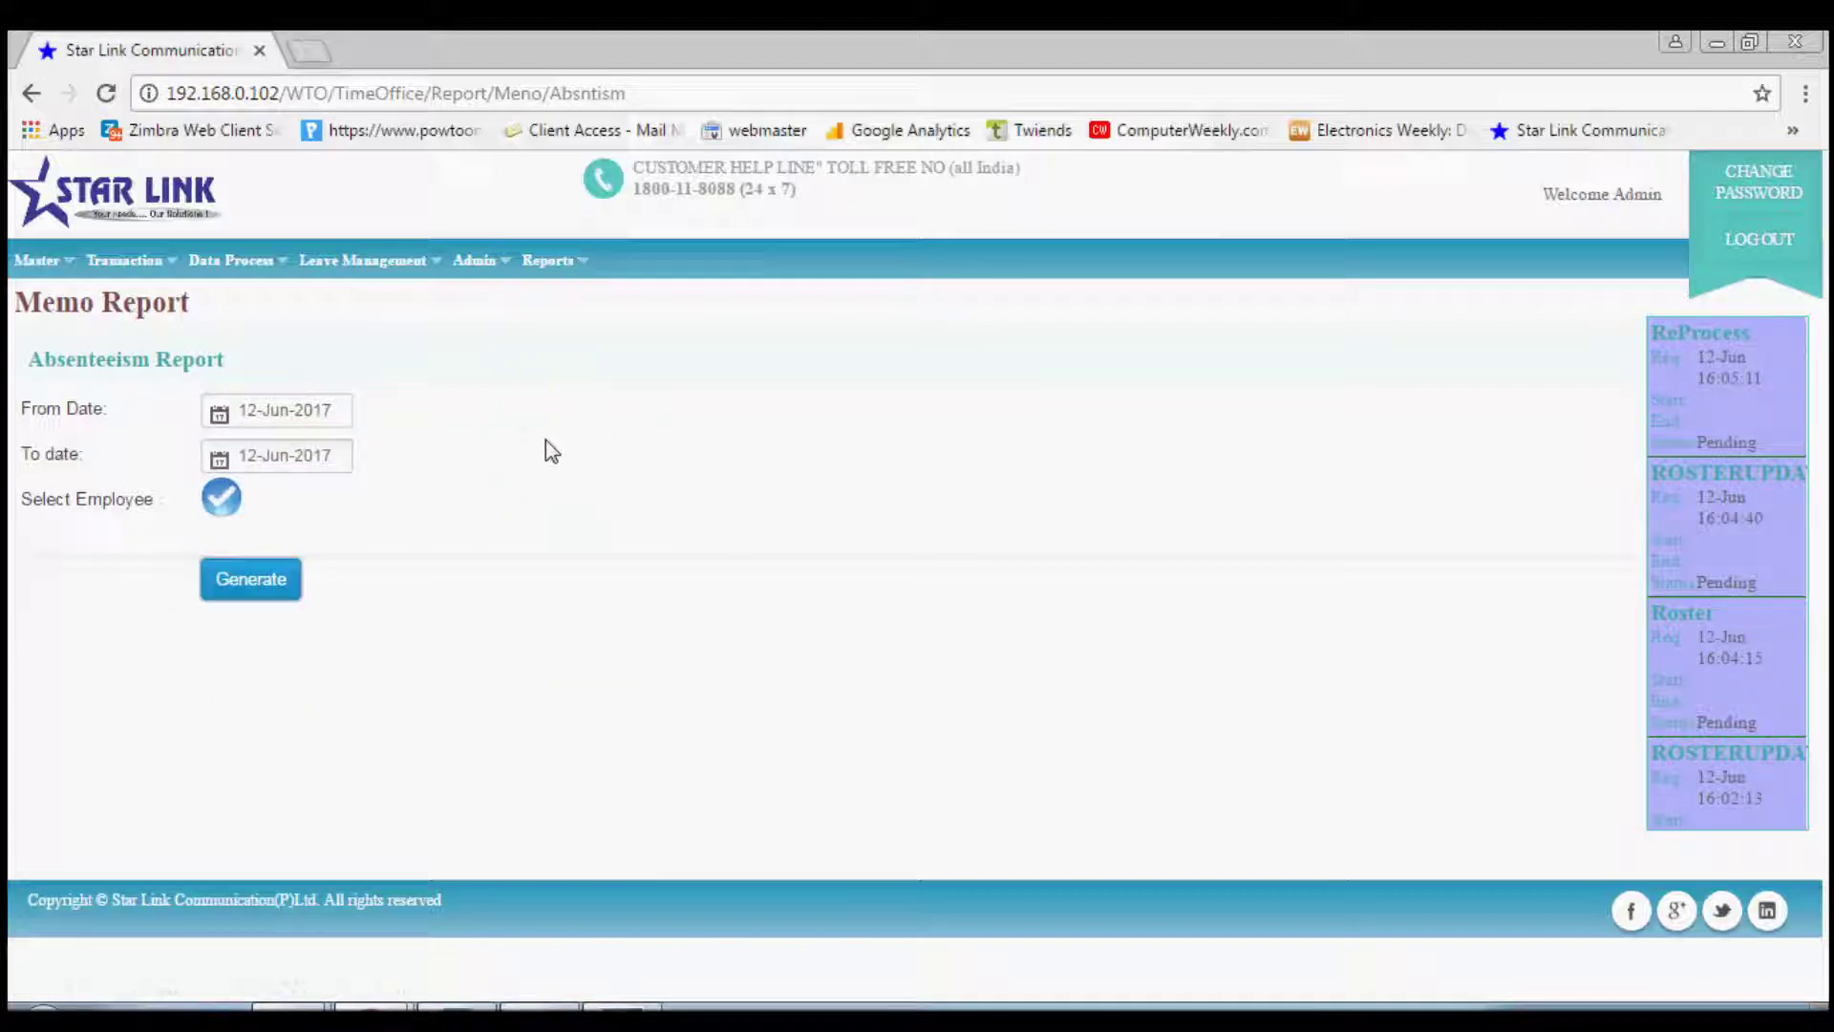
# Step: Generate the Absenteeism memo report for all employees on 12-Jun-2017, then close its blank window
pyautogui.click(220, 497)
pyautogui.click(633, 829)
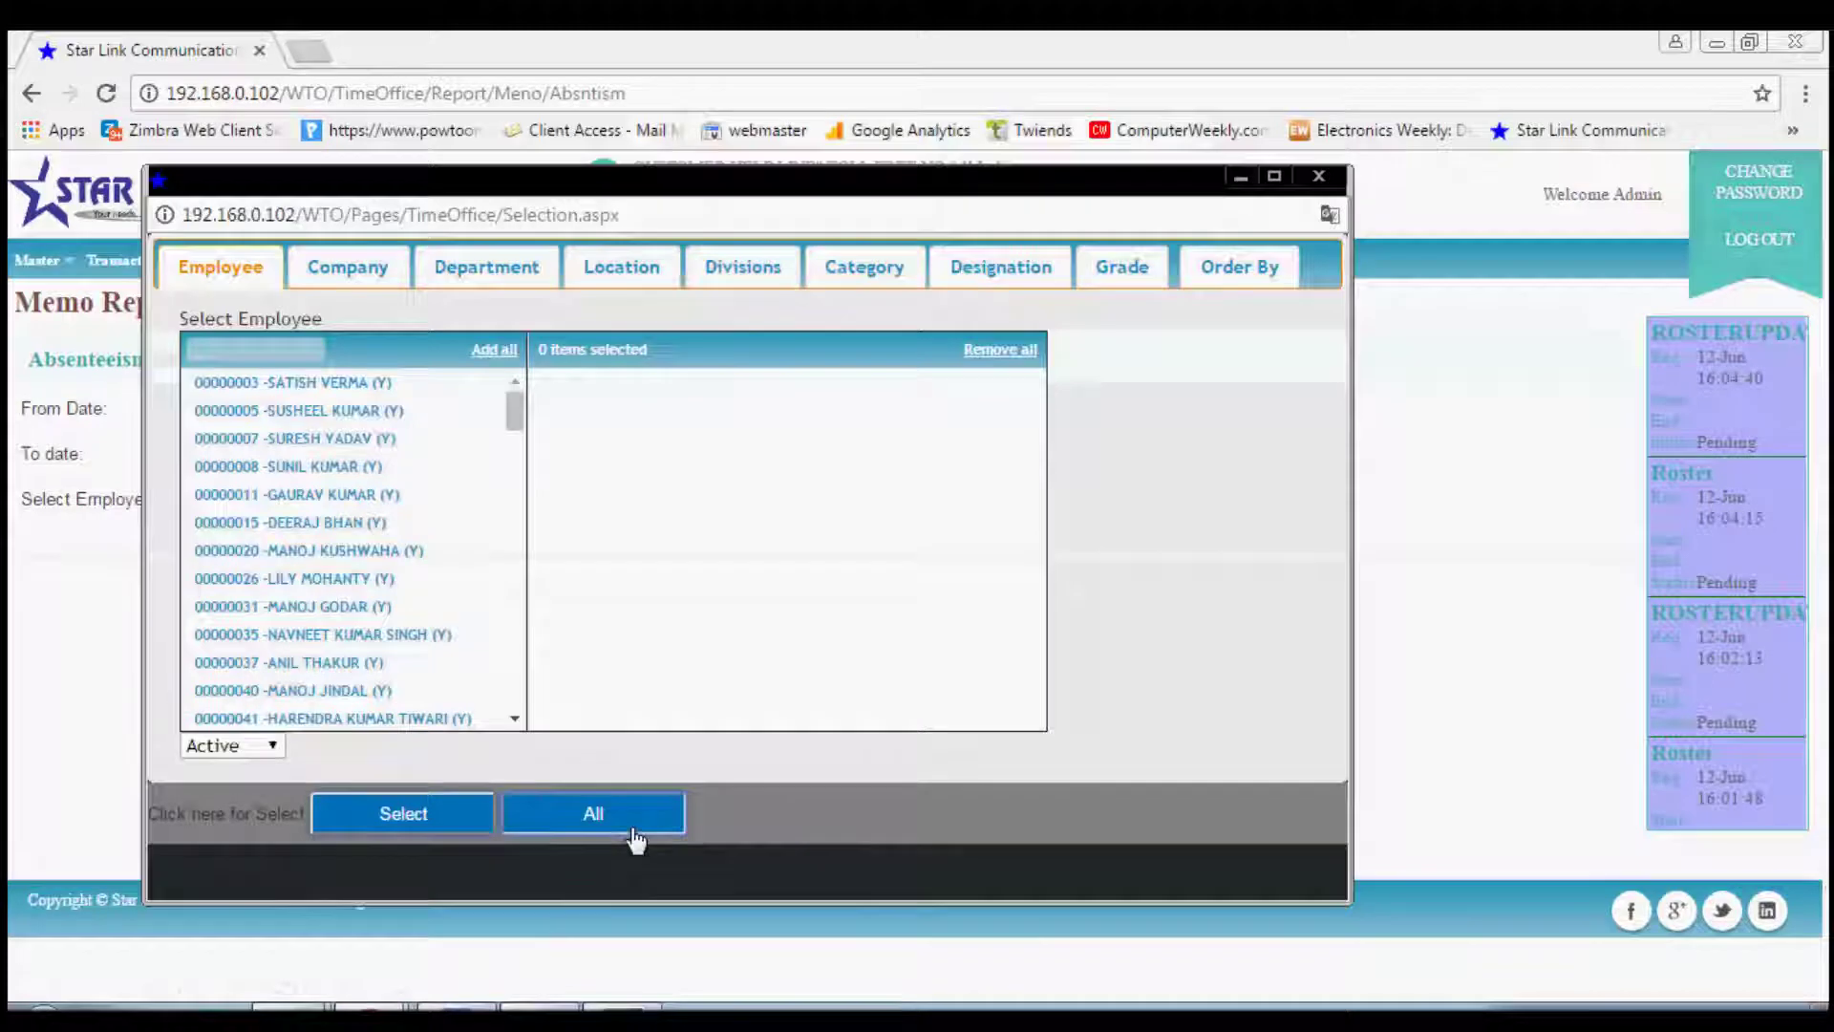
pyautogui.click(260, 577)
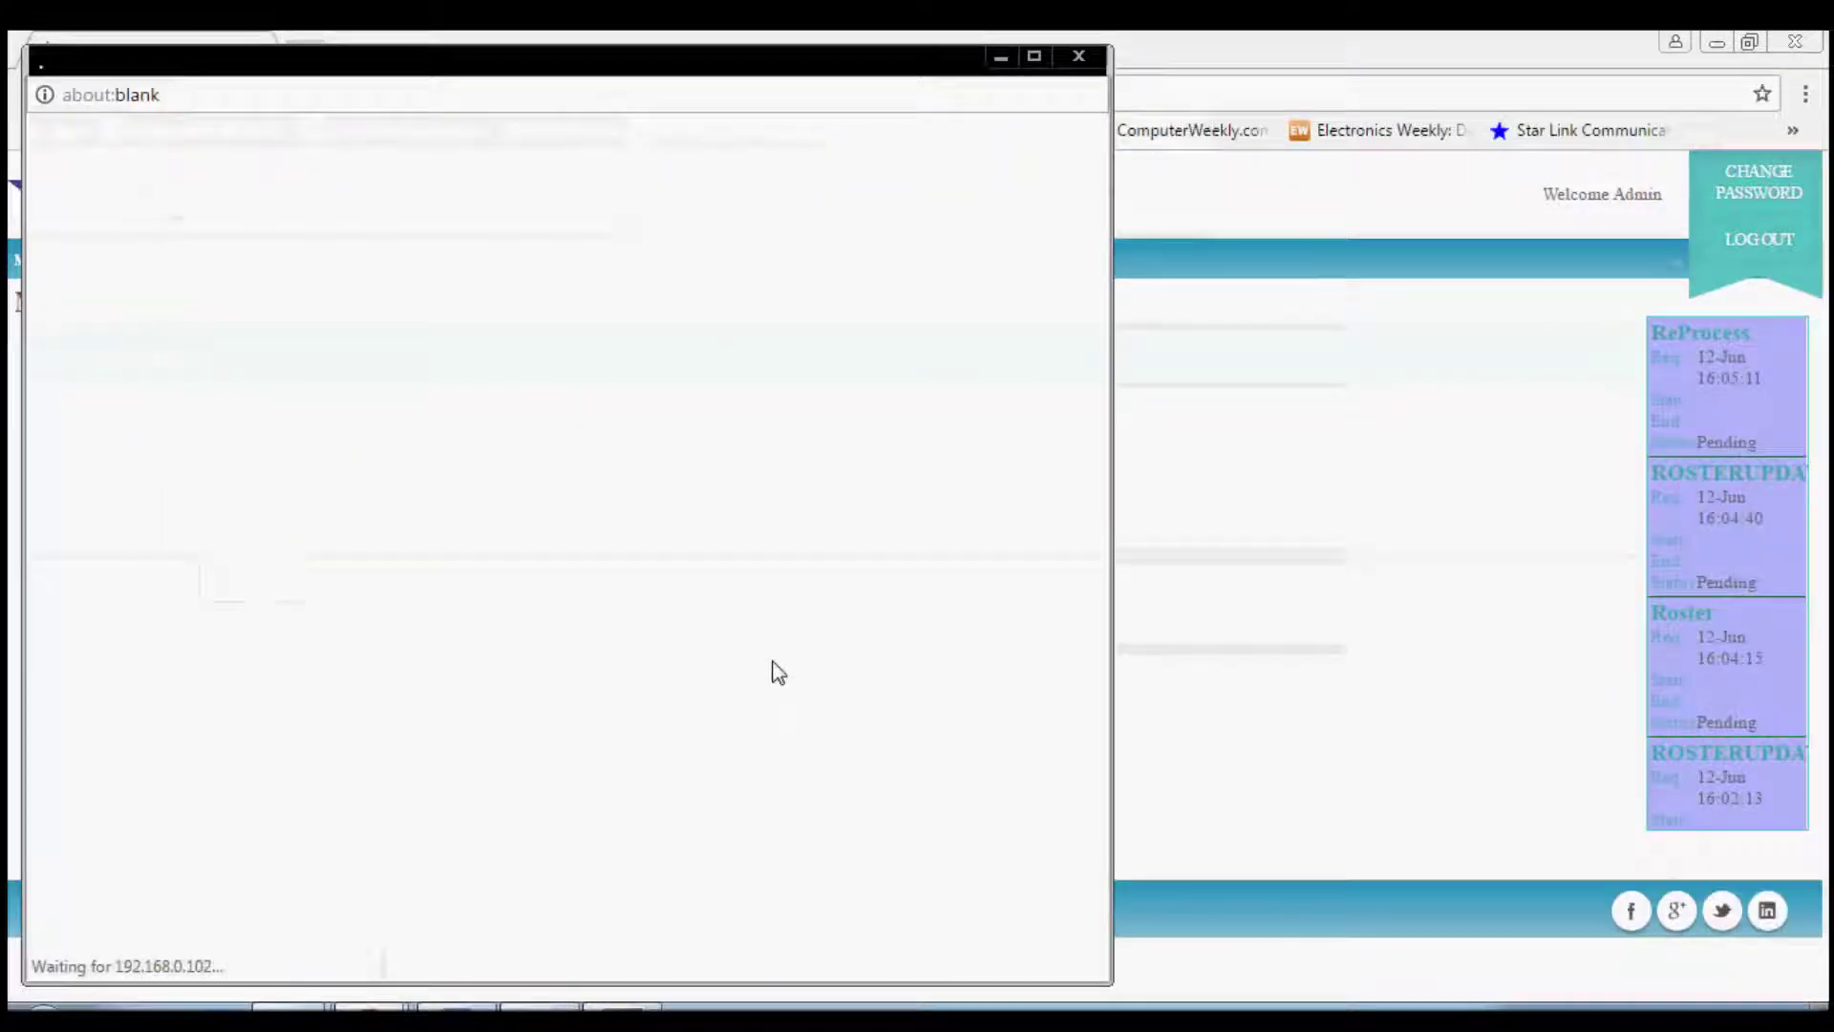
pyautogui.click(1078, 59)
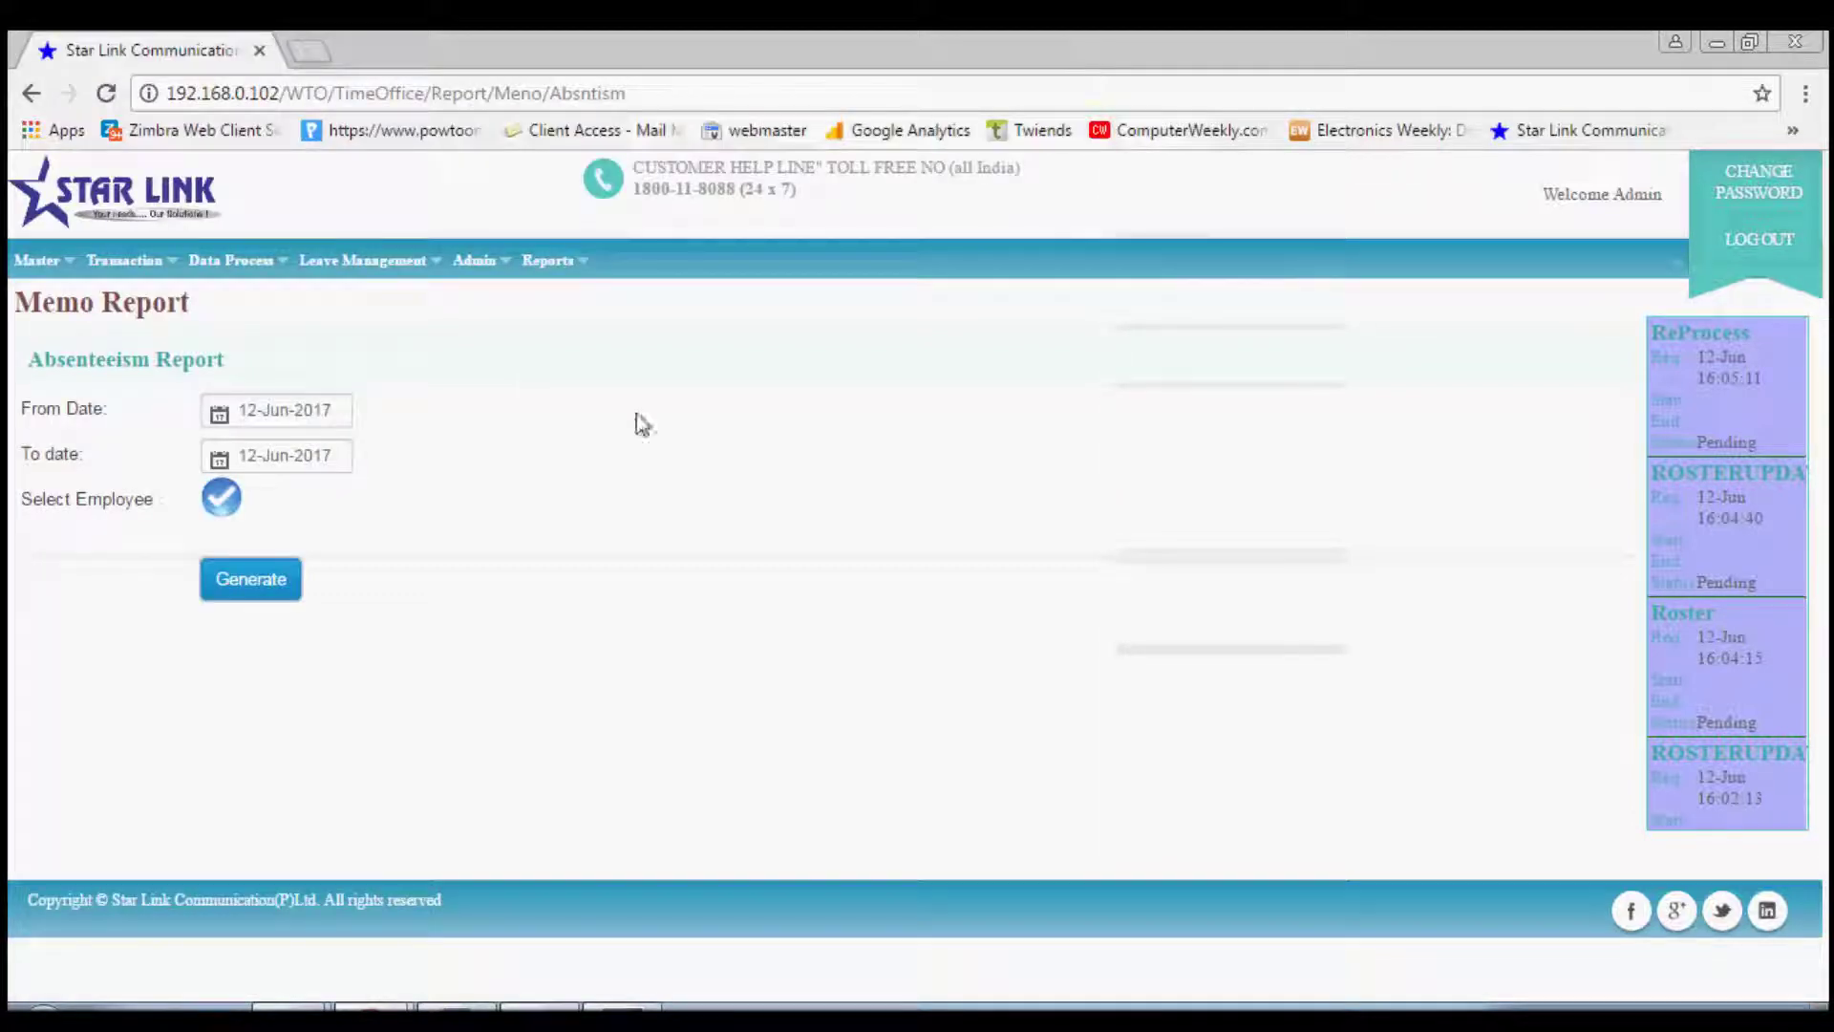
pyautogui.moveTo(549, 260)
pyautogui.moveTo(582, 400)
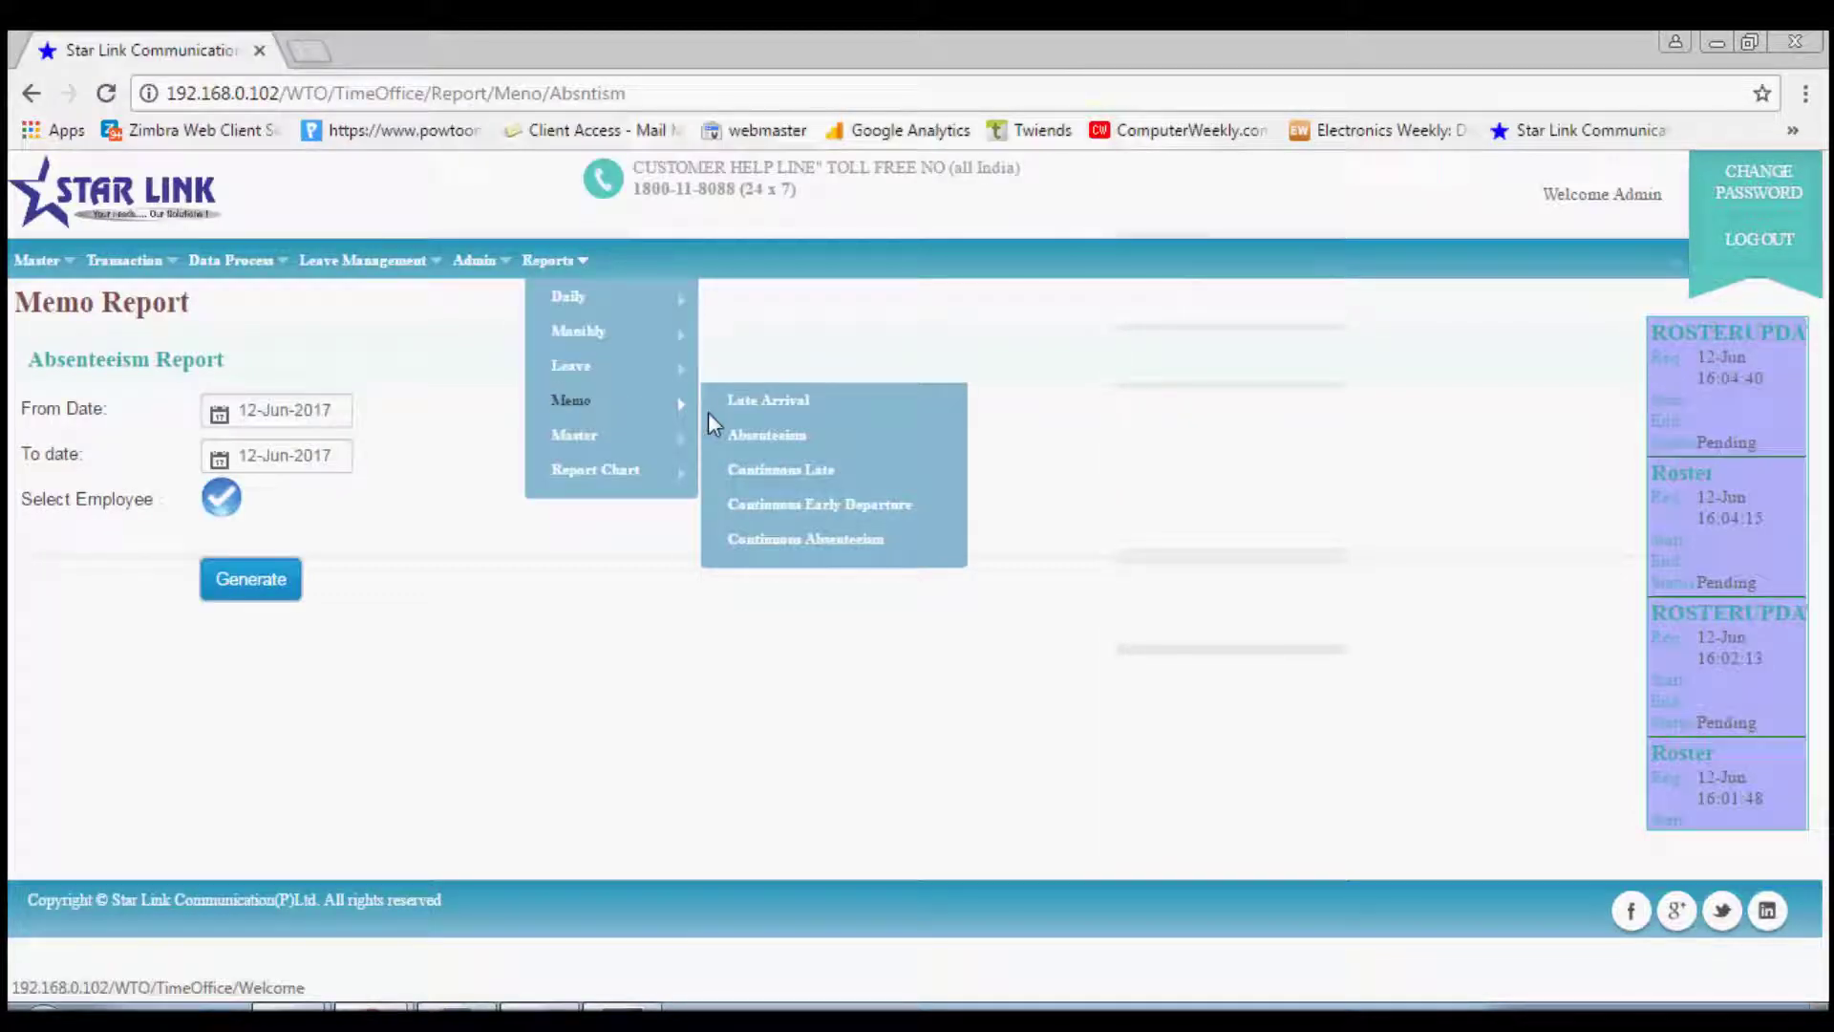
# Step: Show the Reports > Report Chart submenu listing the Attendance Chart
pyautogui.moveTo(629, 438)
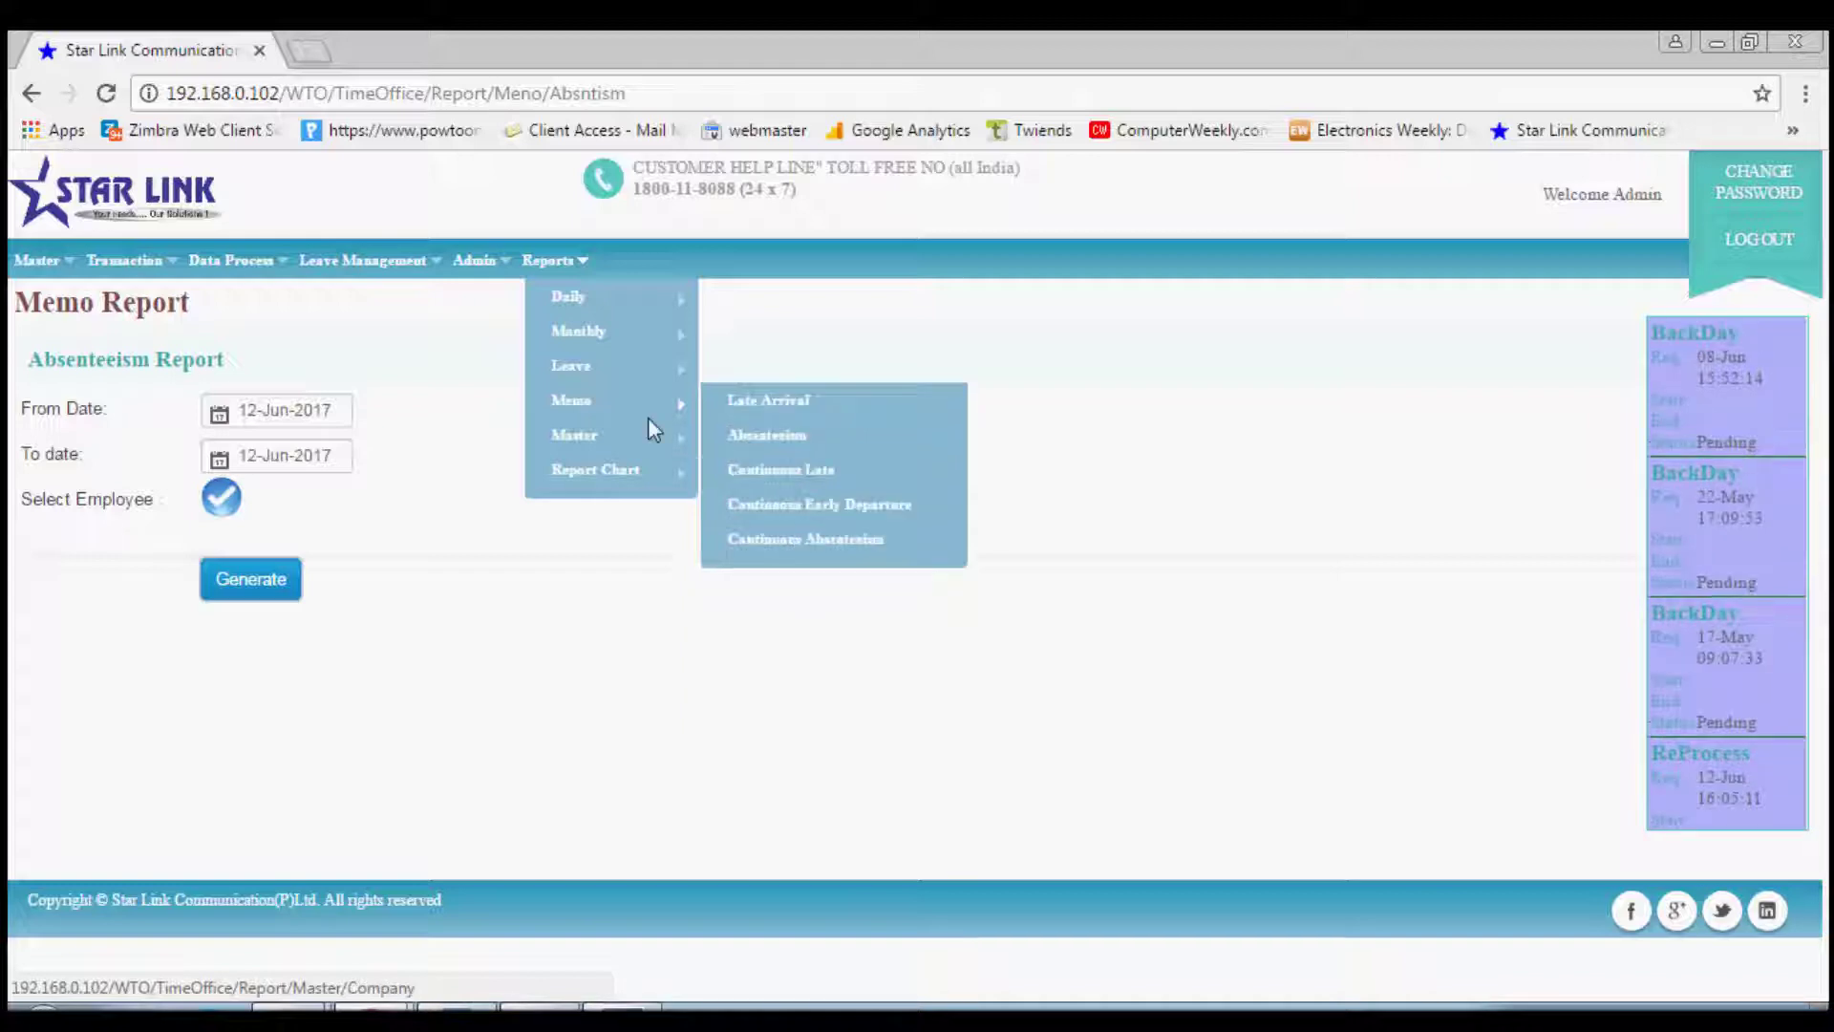
pyautogui.moveTo(621, 470)
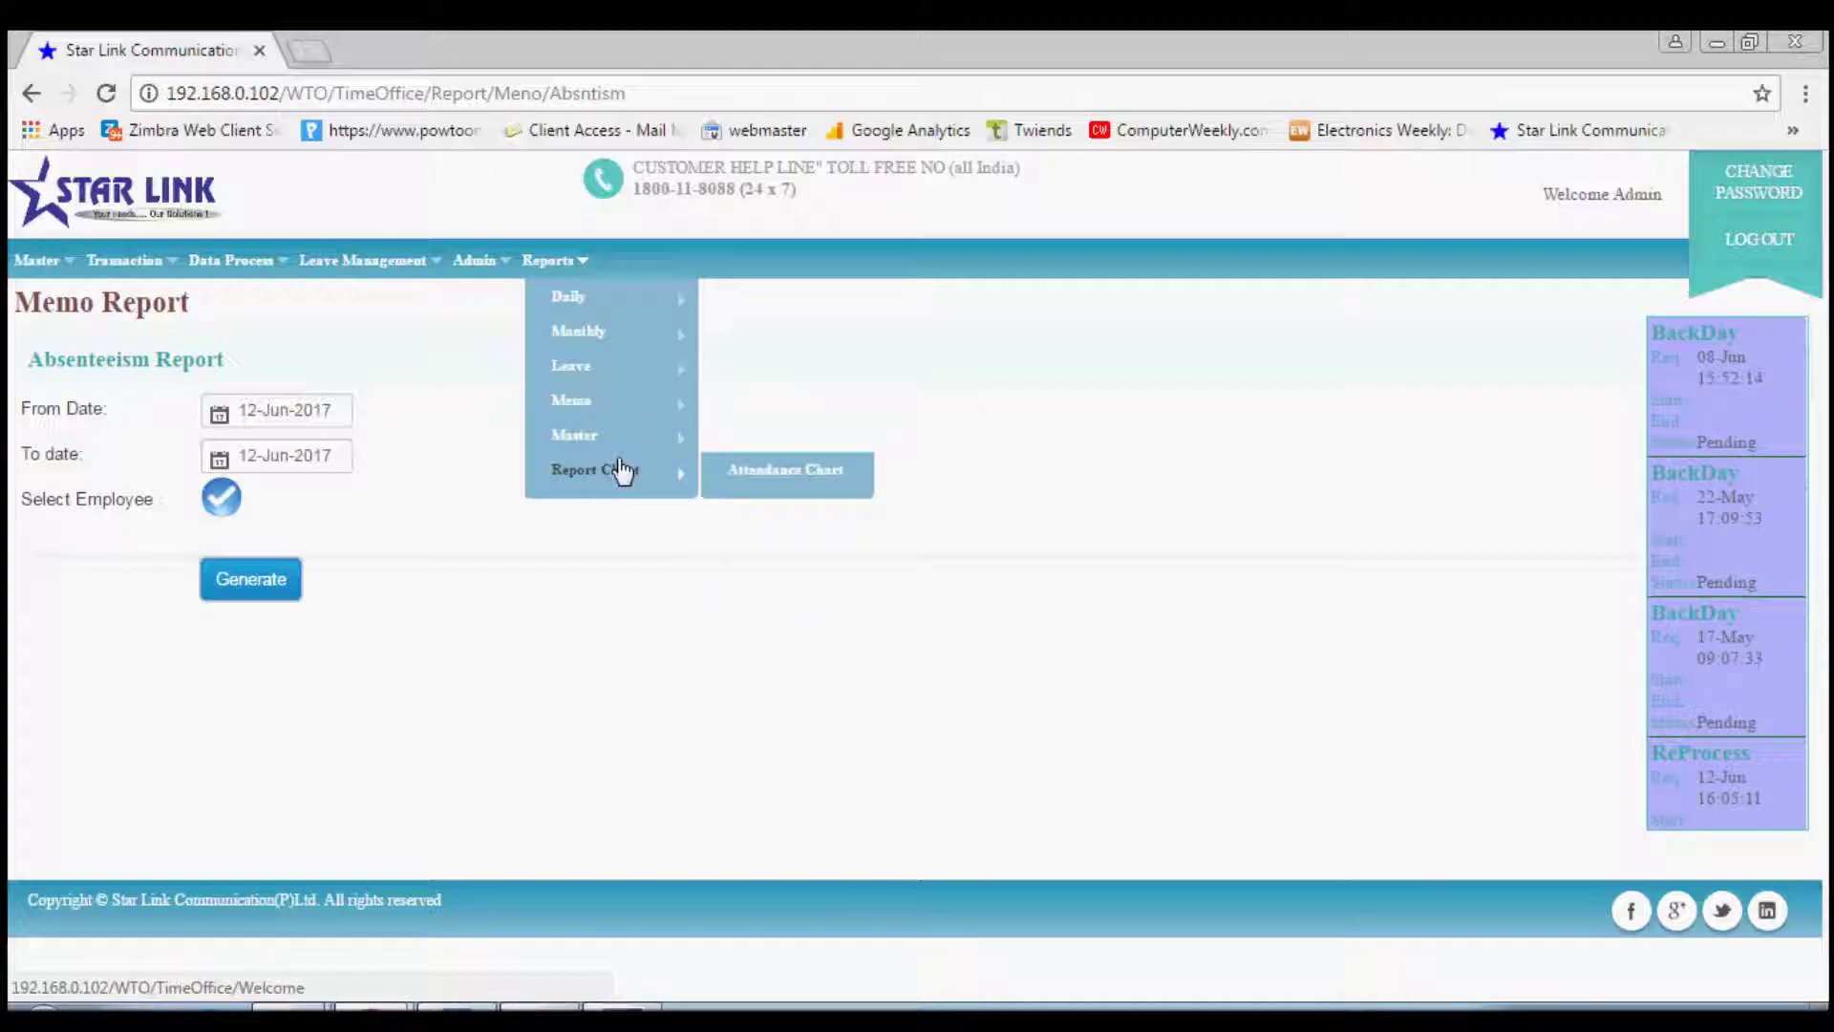
# Step: Generate the Attendance Chart pie chart with all employees selected for 12-Jun-2017
pyautogui.click(736, 471)
pyautogui.click(230, 456)
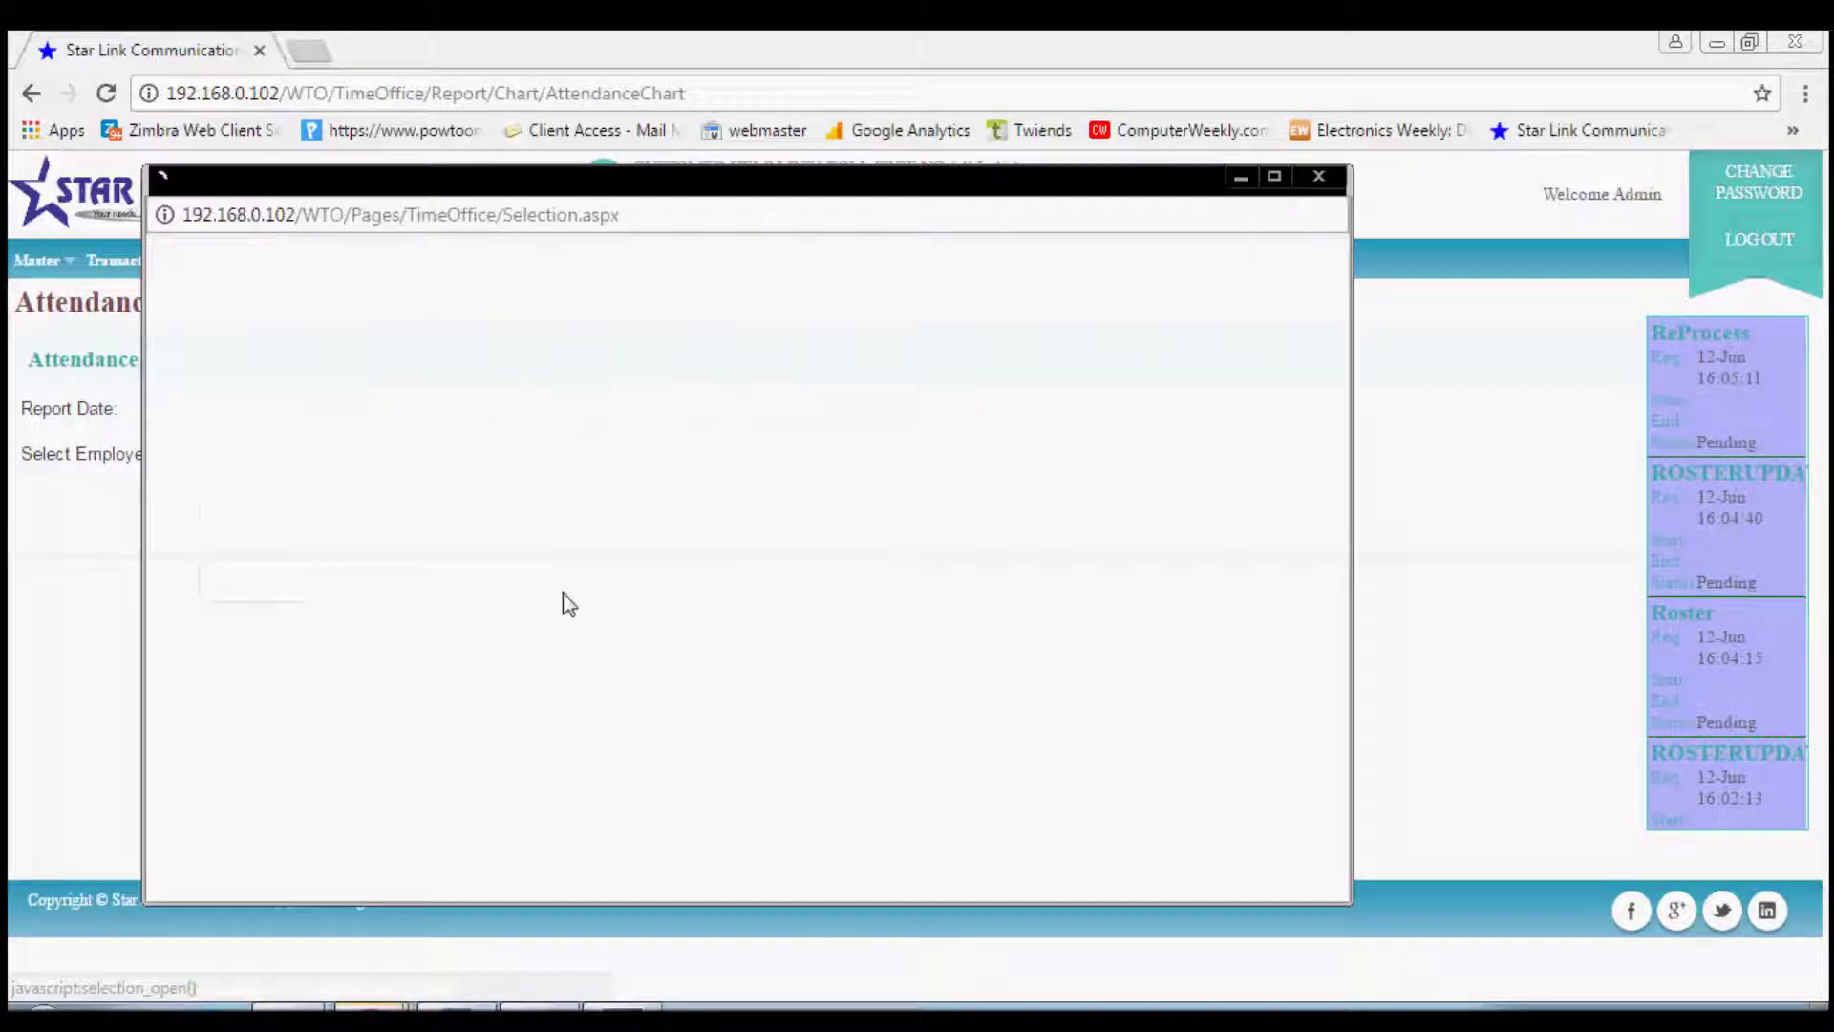
pyautogui.click(622, 823)
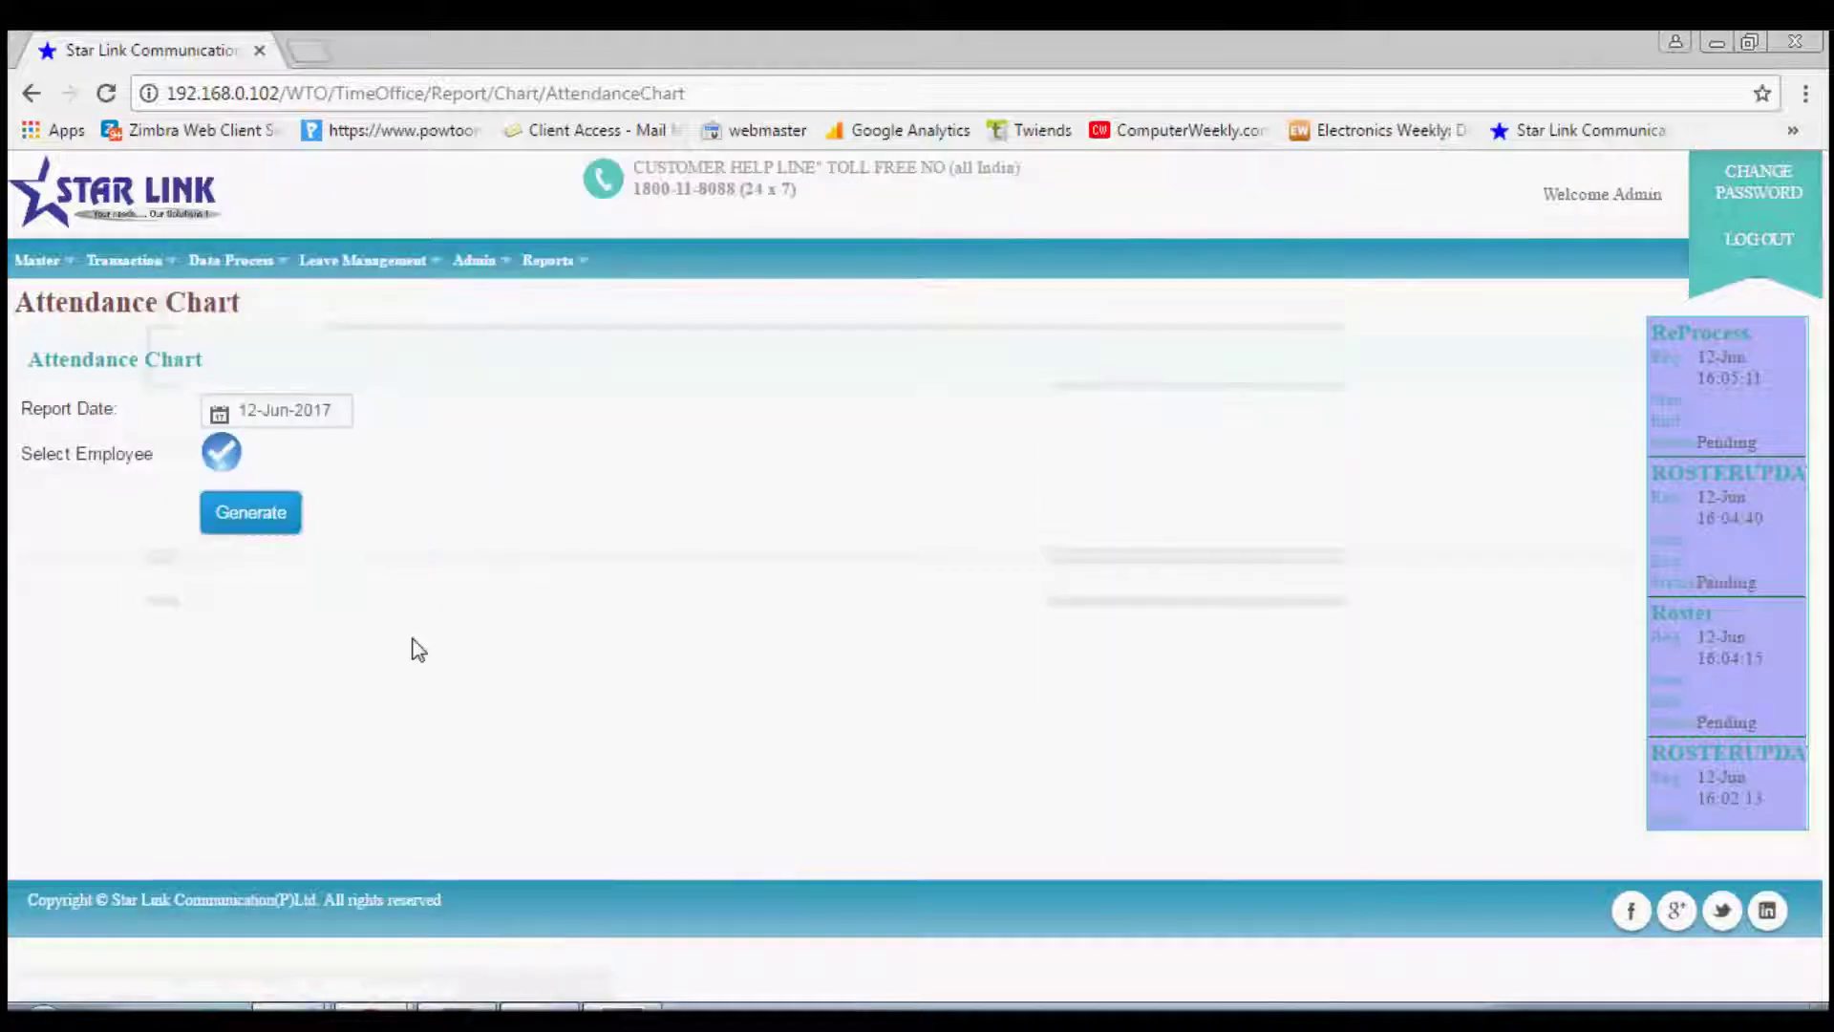
pyautogui.click(254, 513)
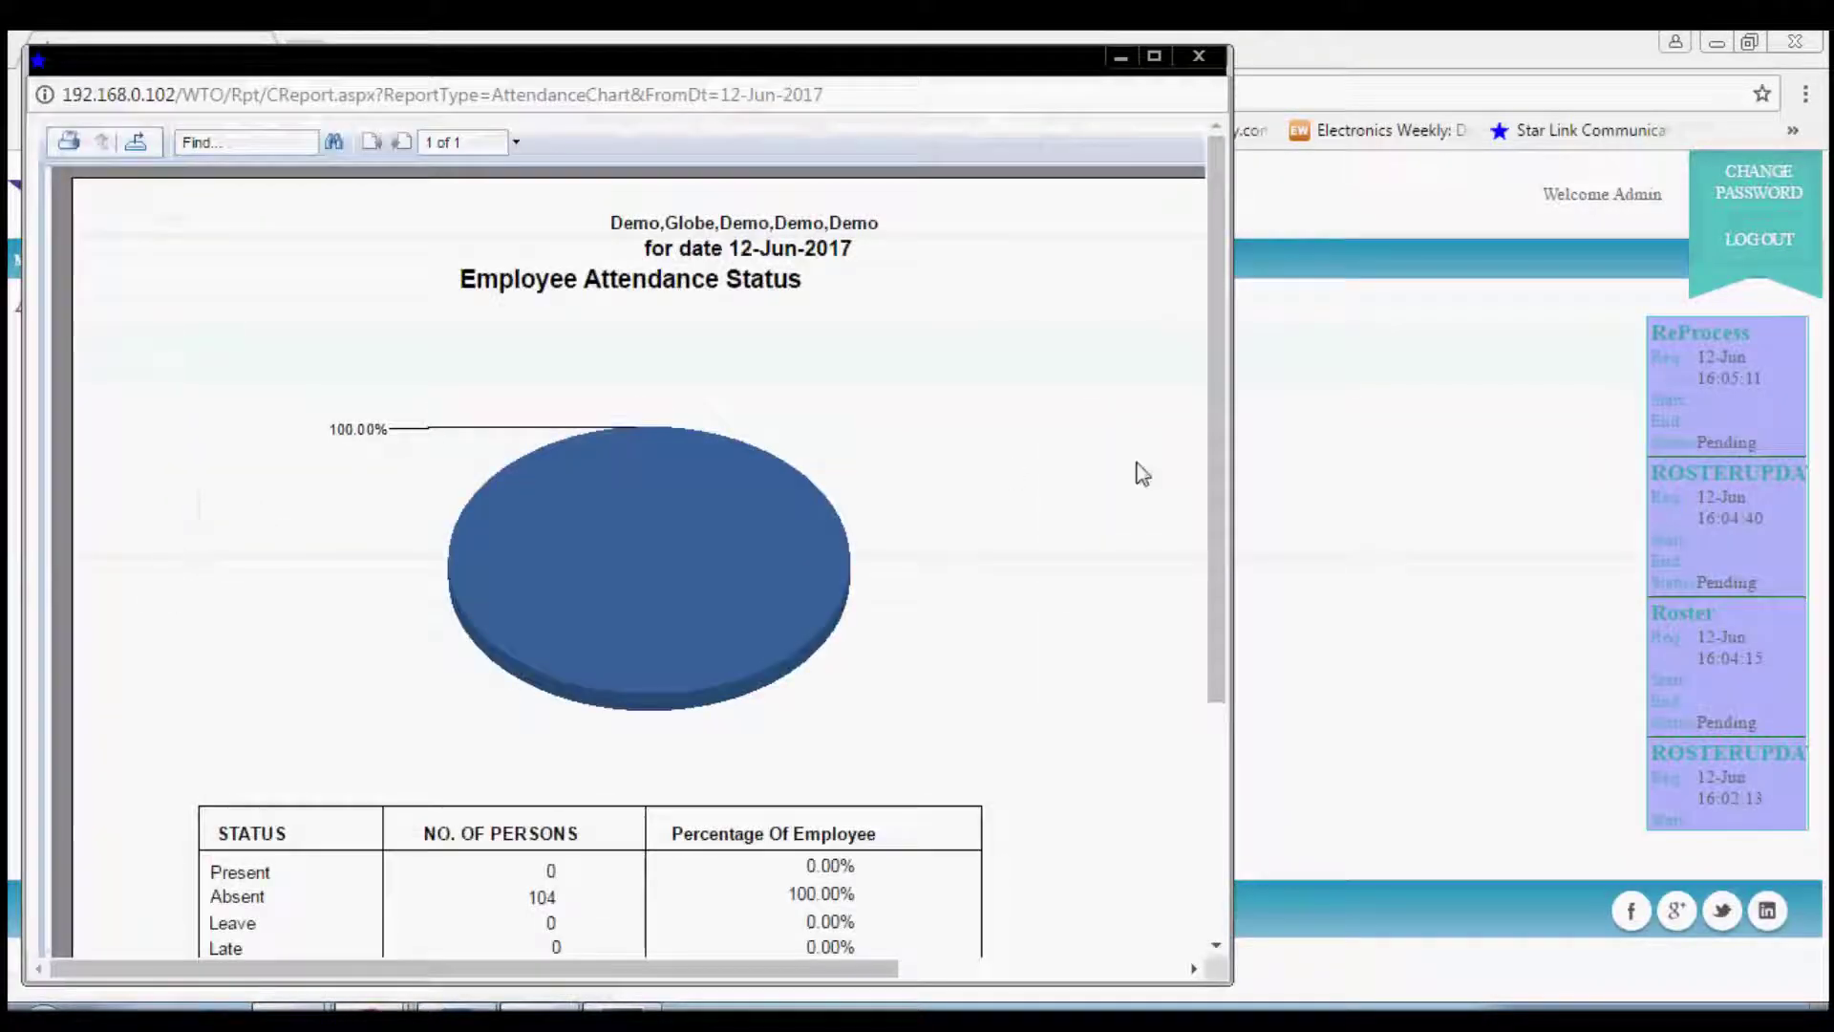